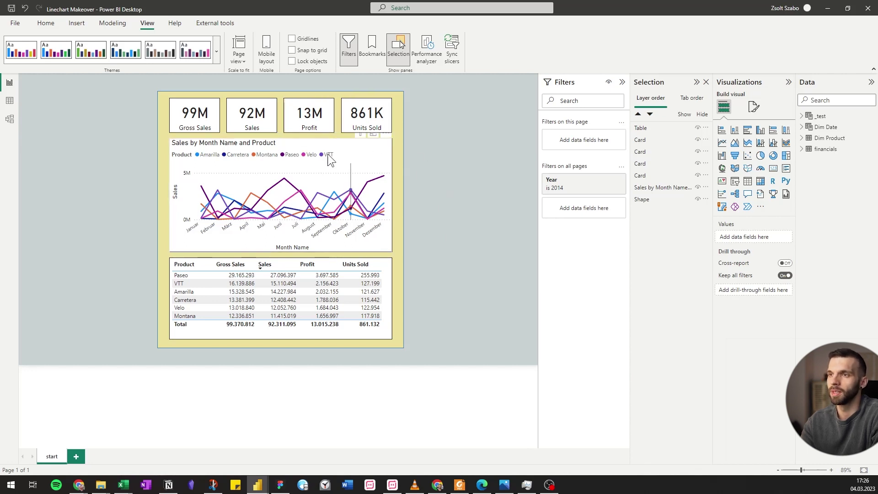
- Change the background panel's fill and border colour from yellow to White
left_click(162, 147)
left_click(731, 192)
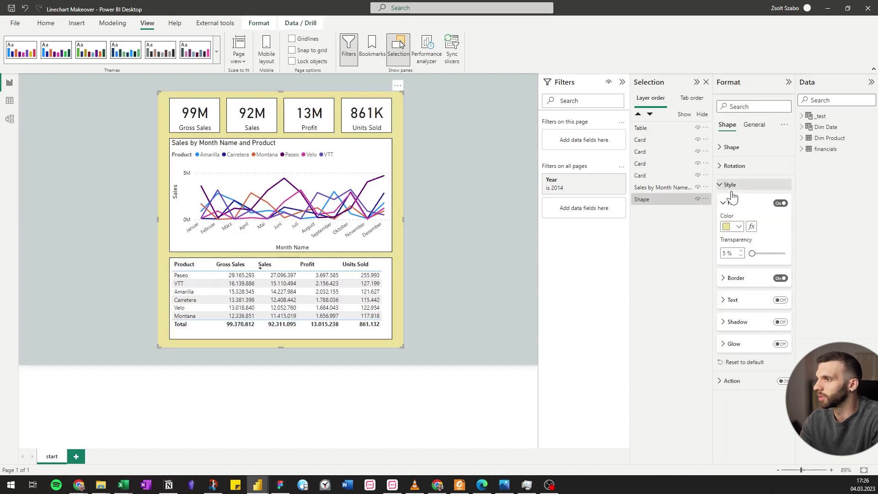
left_click(739, 227)
left_click(731, 255)
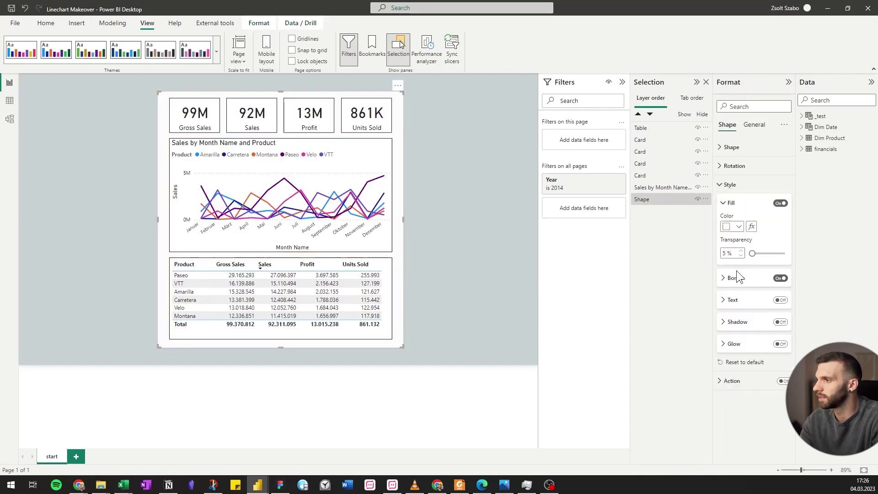
left_click(736, 280)
left_click(735, 304)
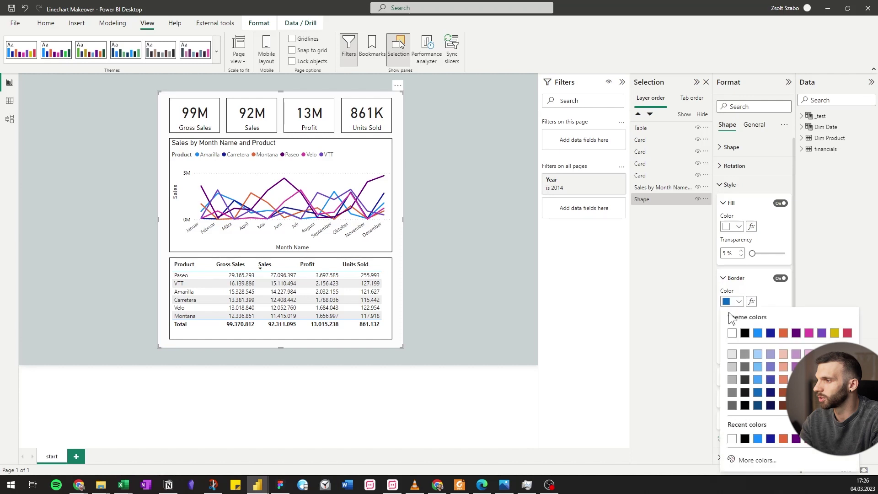
left_click(731, 336)
left_click(478, 233)
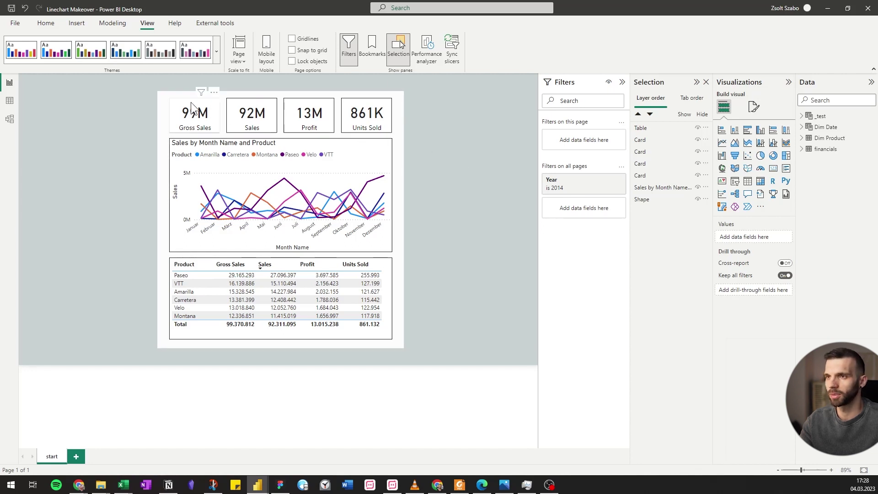
- Select the Gross Sales, Sales, Profit and Units Sold cards and make their callout values and category labels dark grey
left_click(201, 117)
left_click(256, 117, "ctrl")
left_click(302, 129, "ctrl")
left_click(366, 117, "ctrl")
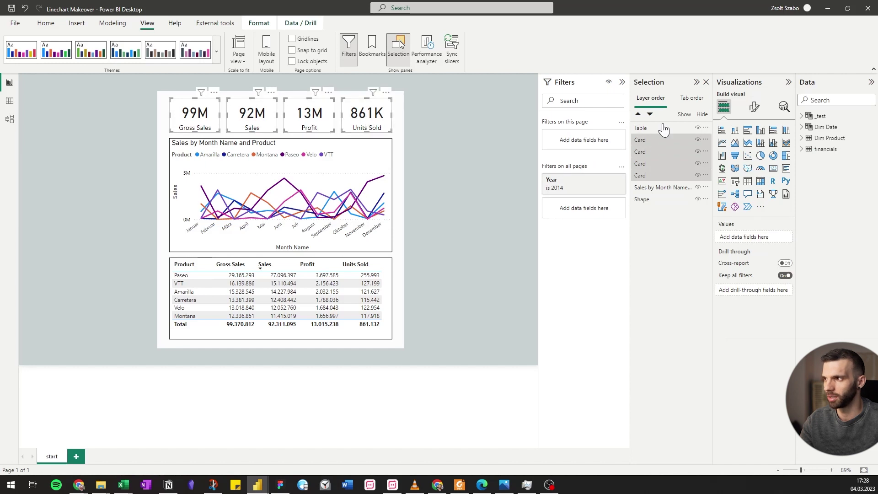
left_click(760, 112)
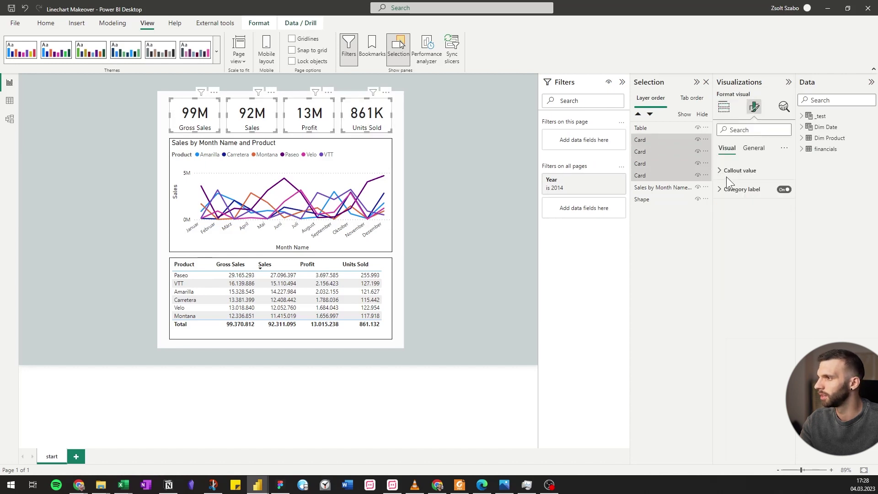
left_click(725, 173)
left_click(730, 237)
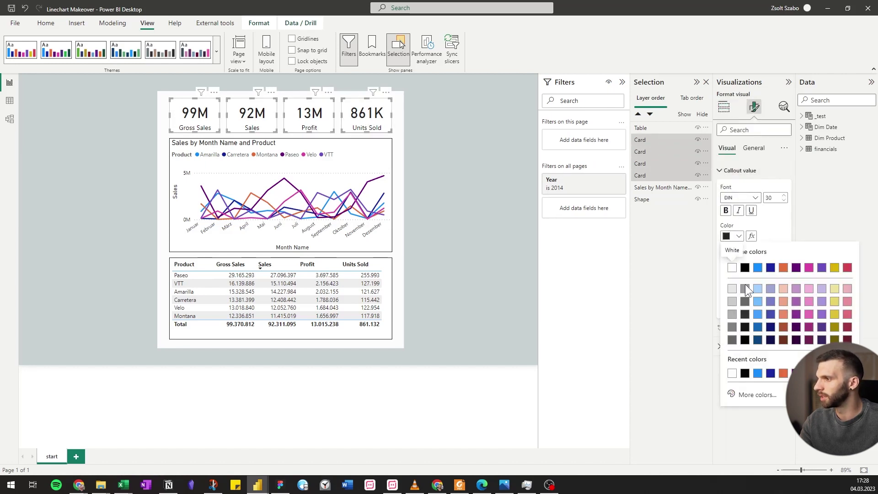
left_click(743, 298)
left_click(727, 346)
left_click(739, 413)
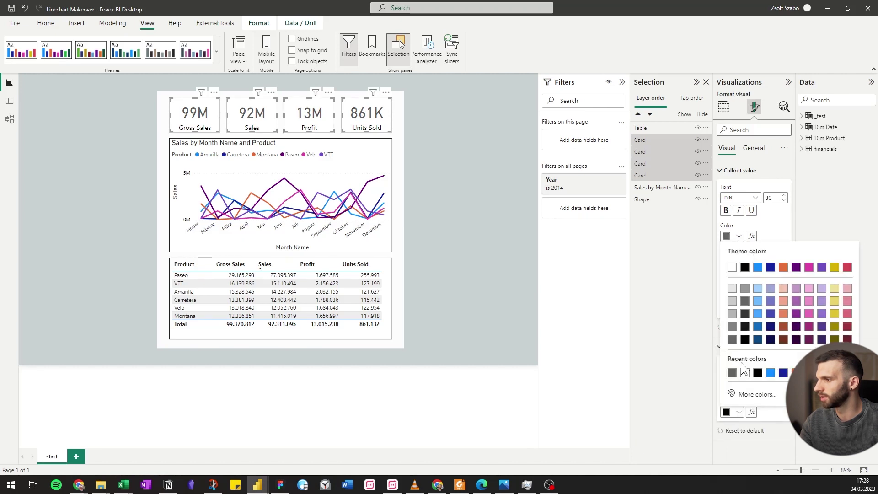
left_click(744, 301)
- Give the four cards a light grey visual border
left_click(753, 159)
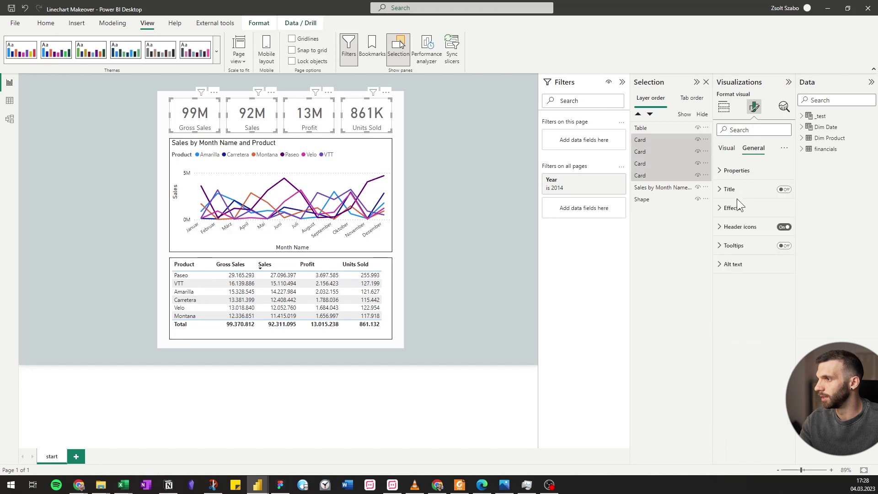
left_click(723, 211)
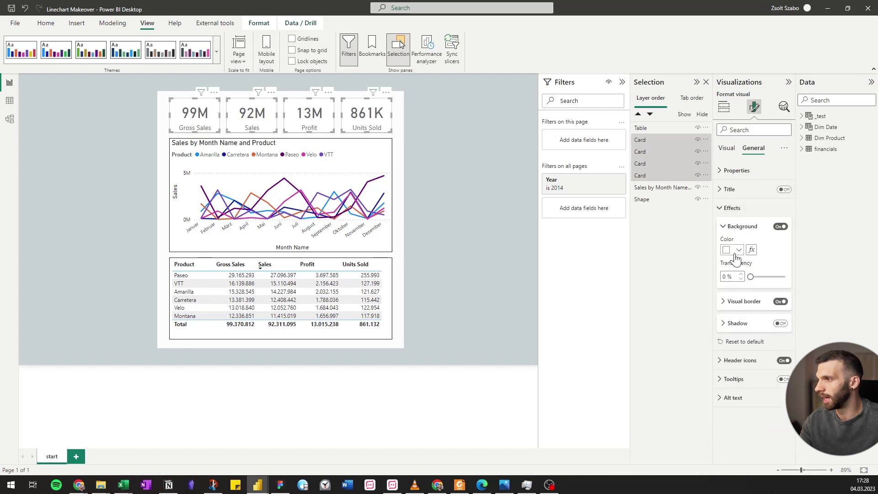
left_click(735, 302)
left_click(734, 325)
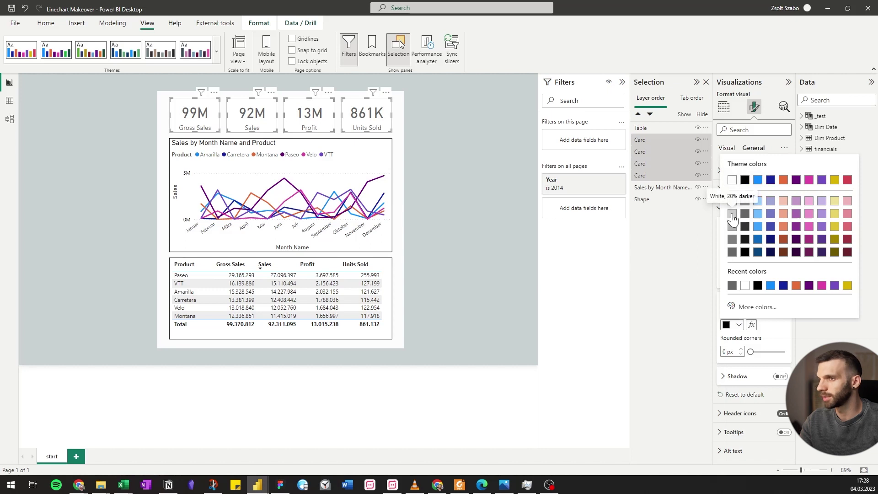
left_click(732, 214)
left_click(460, 84)
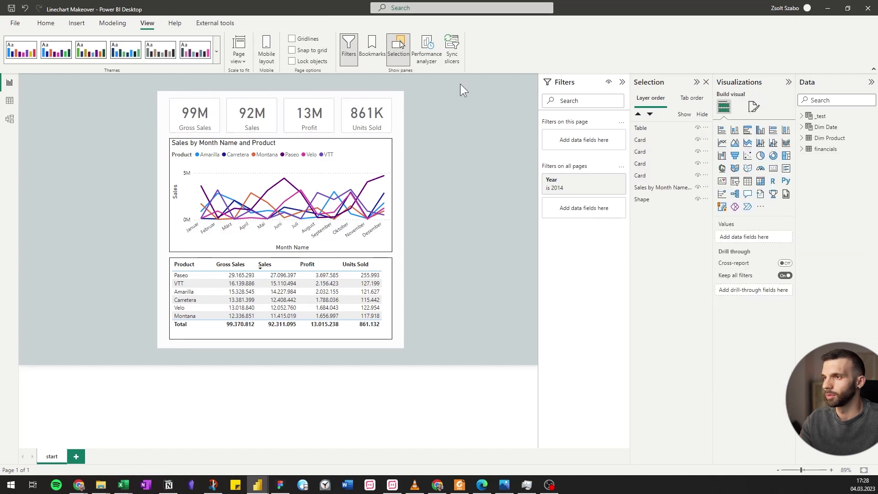
- Turn off the line chart's X-axis title and make the month labels dark grey
left_click(361, 140)
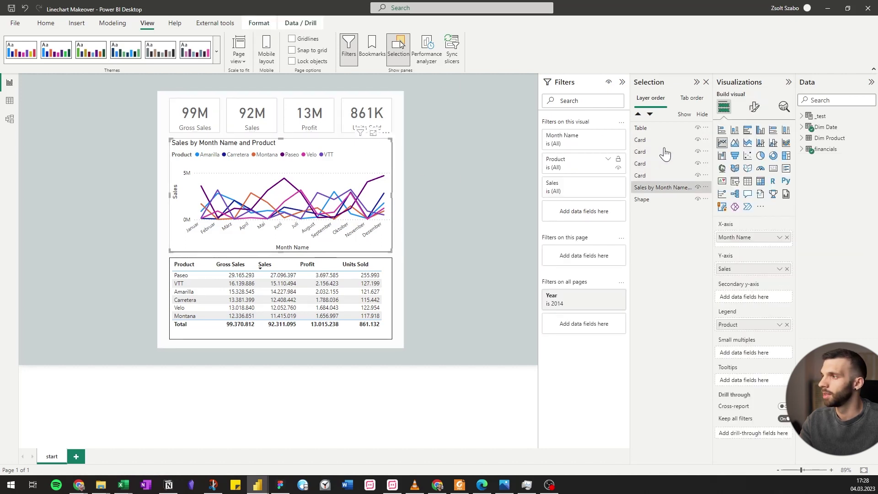
left_click(754, 109)
left_click(717, 174)
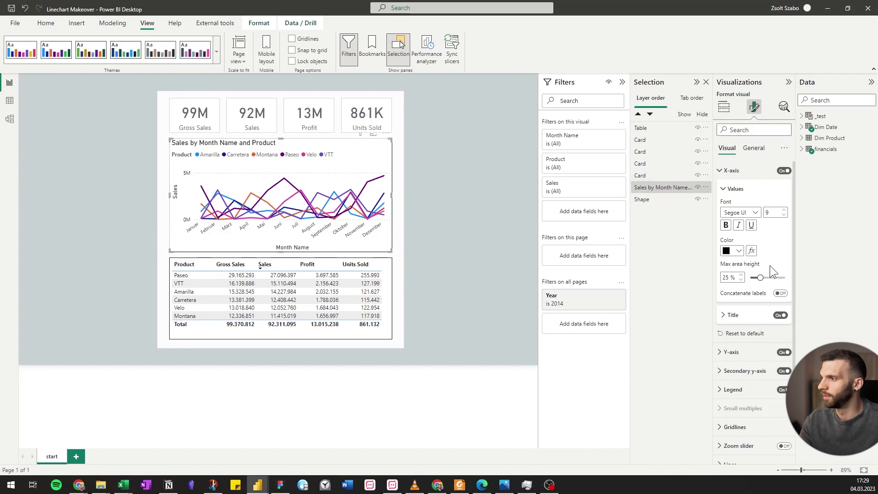
left_click(780, 316)
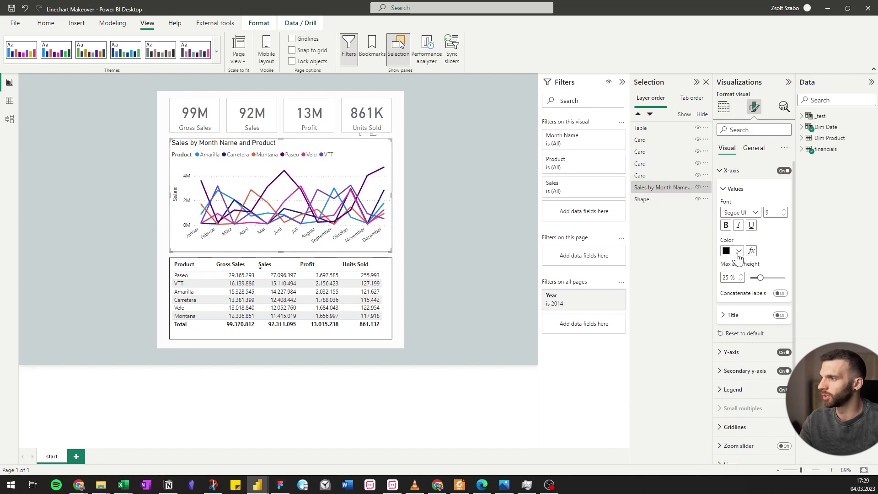
left_click(739, 251)
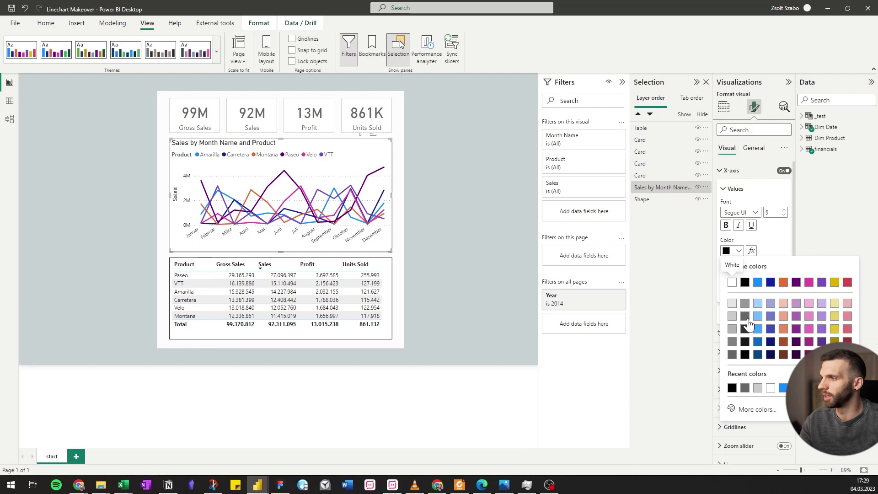
left_click(745, 316)
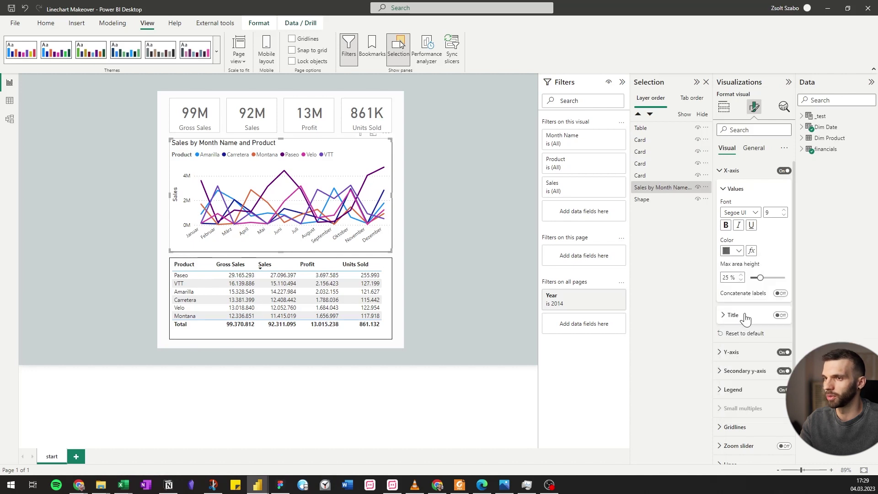
- Turn off the Y-axis Sales title and make the Y-axis value labels dark grey
scroll(749, 288, "down", 1)
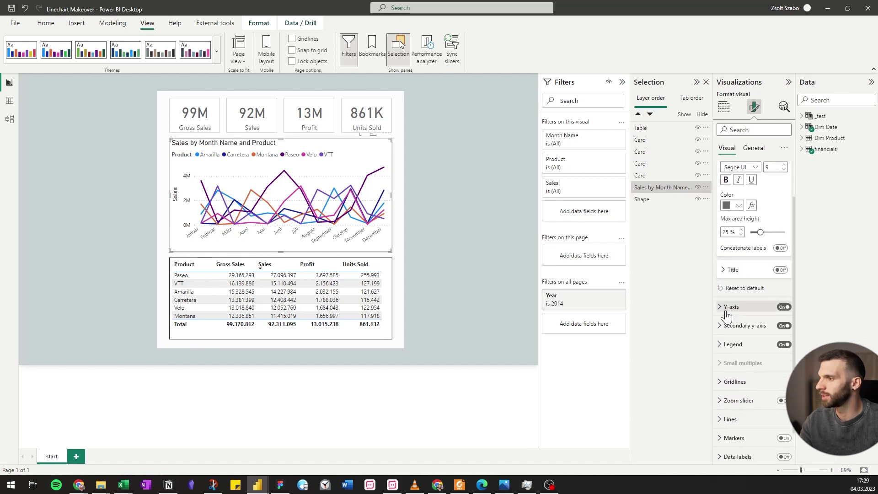
left_click(729, 307)
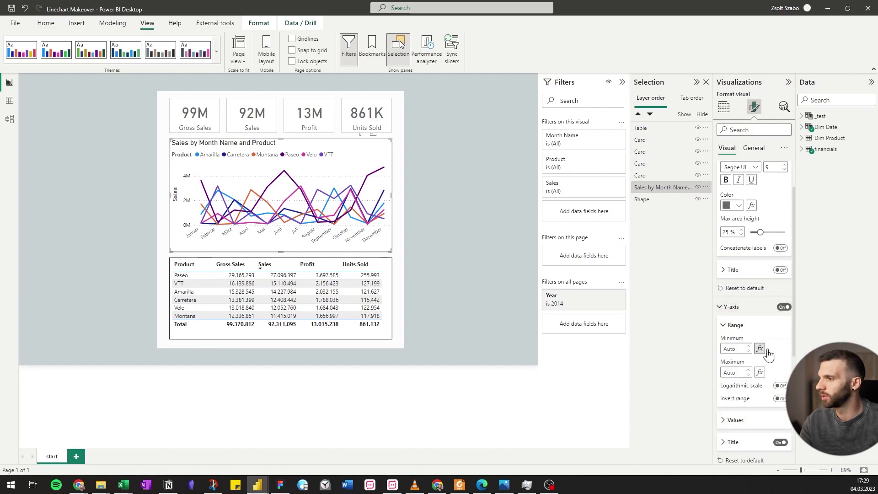
left_click(781, 443)
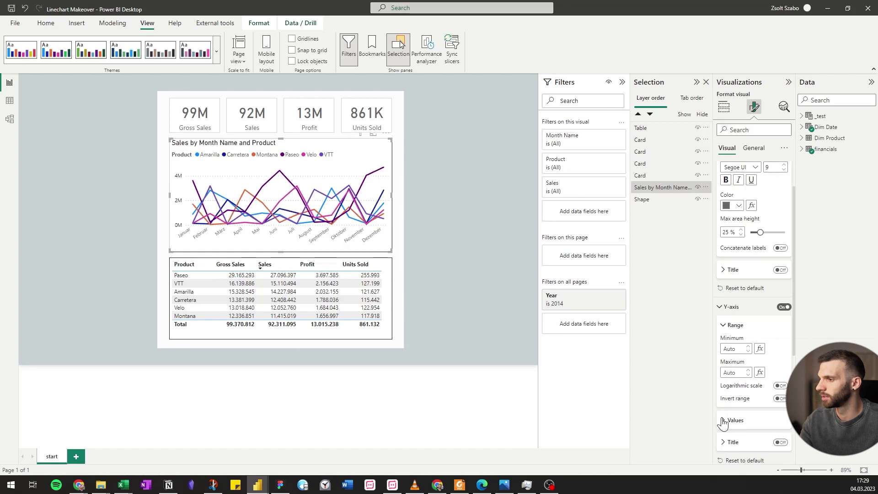
left_click(722, 420)
left_click(739, 255)
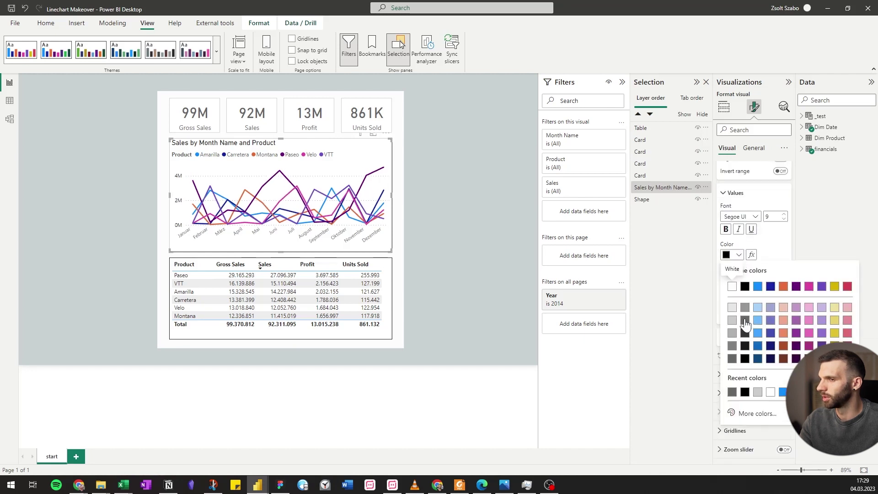
left_click(745, 320)
scroll(751, 333, "up", 3)
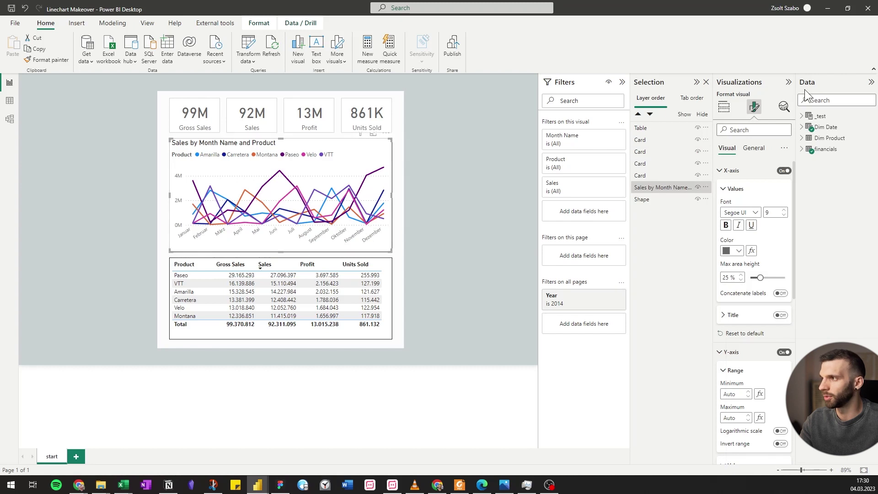
- Replace Month Name with Month Name Short on the line chart's X-axis
left_click(722, 107)
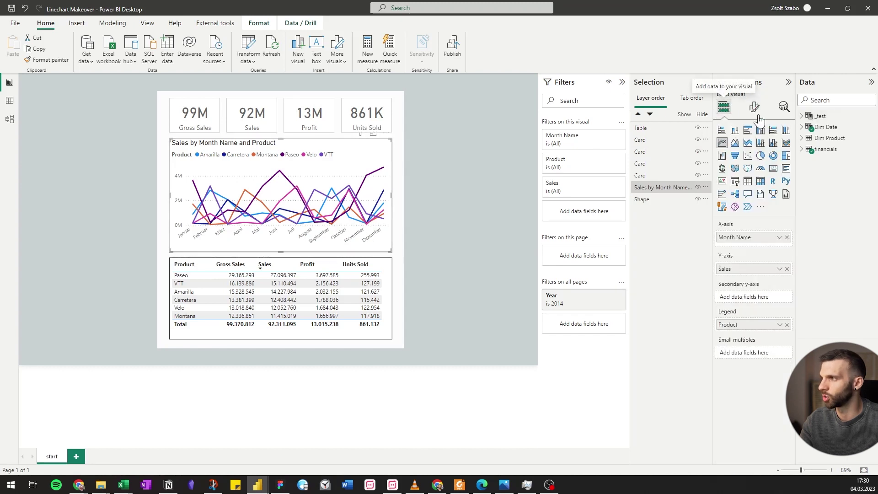
left_click(807, 127)
left_click_drag(840, 159, 754, 242)
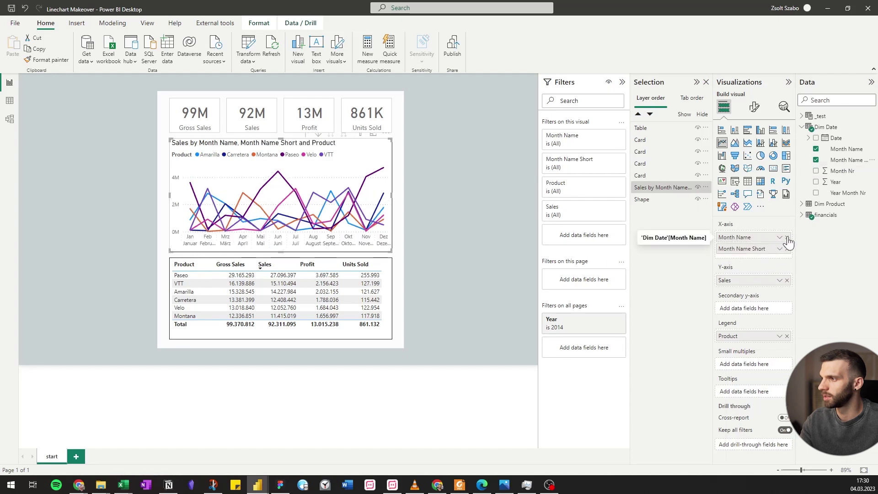
left_click(787, 237)
- Turn off the line chart's horizontal gridlines
left_click(754, 112)
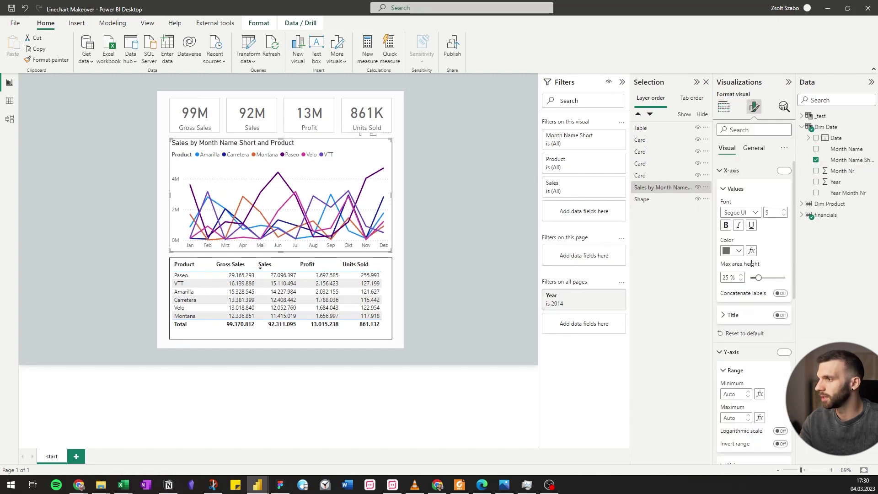
scroll(746, 256, "down", 3)
scroll(743, 275, "down", 4)
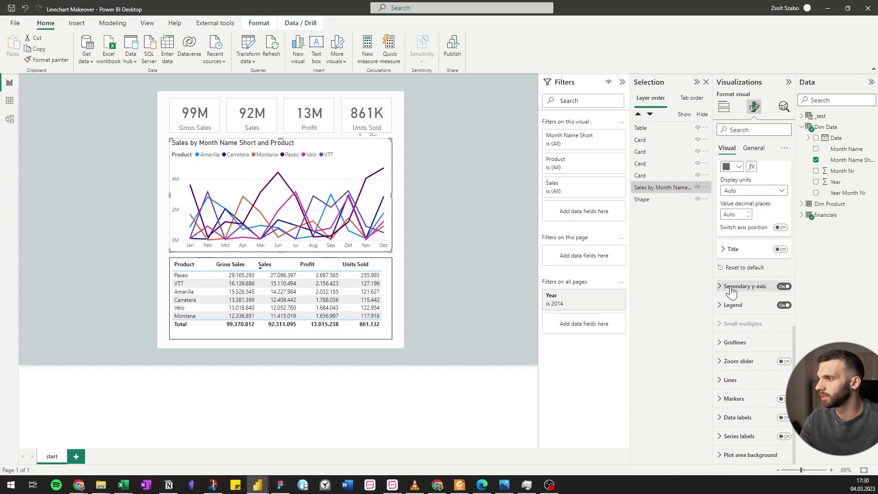
left_click(735, 342)
left_click(778, 361)
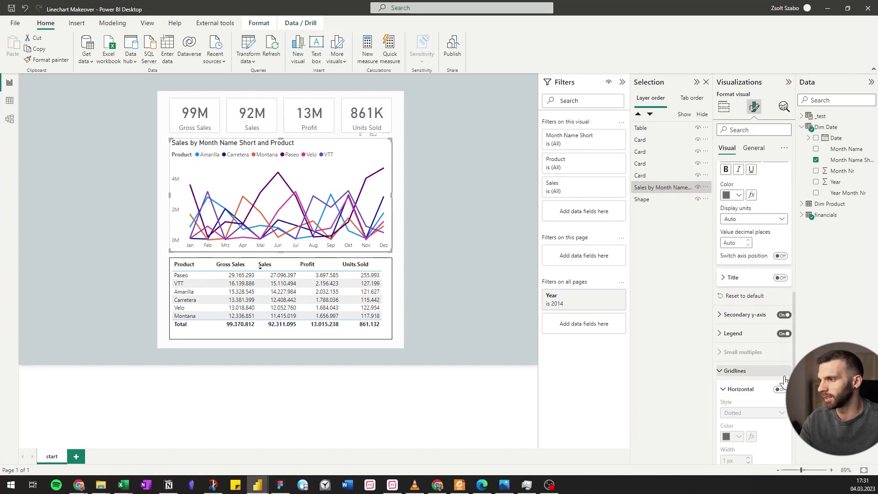
- Set the chart's line stroke width to 2 px
scroll(763, 382, "down", 3)
scroll(764, 382, "down", 1)
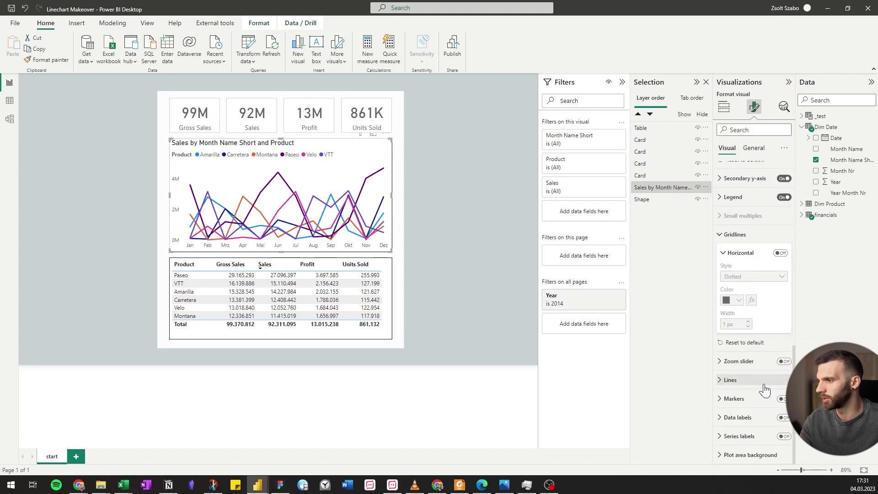
left_click(761, 380)
scroll(767, 352, "down", 3)
scroll(764, 361, "down", 2)
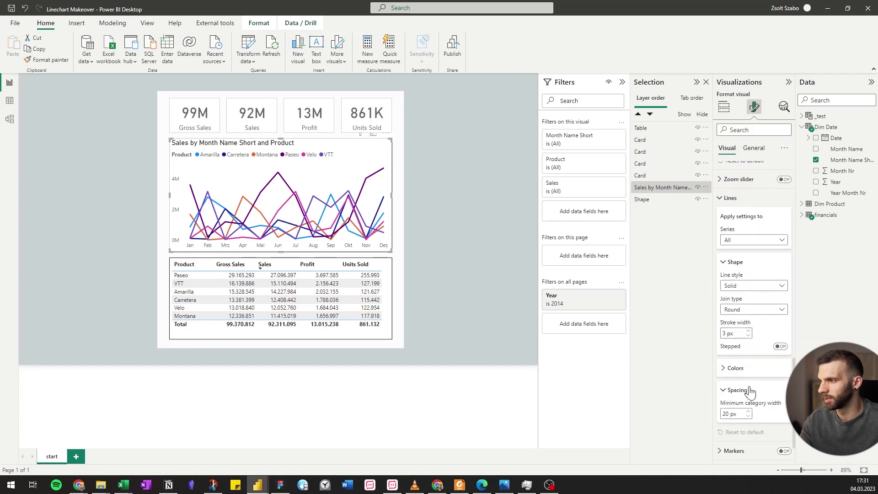
left_click(748, 337)
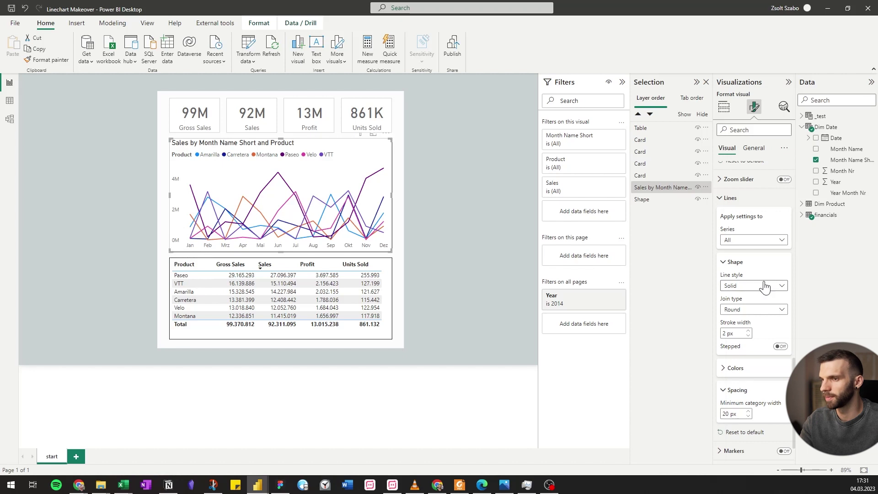
scroll(761, 256, "up", 1)
- Turn off the line chart's background and visual border
left_click(753, 148)
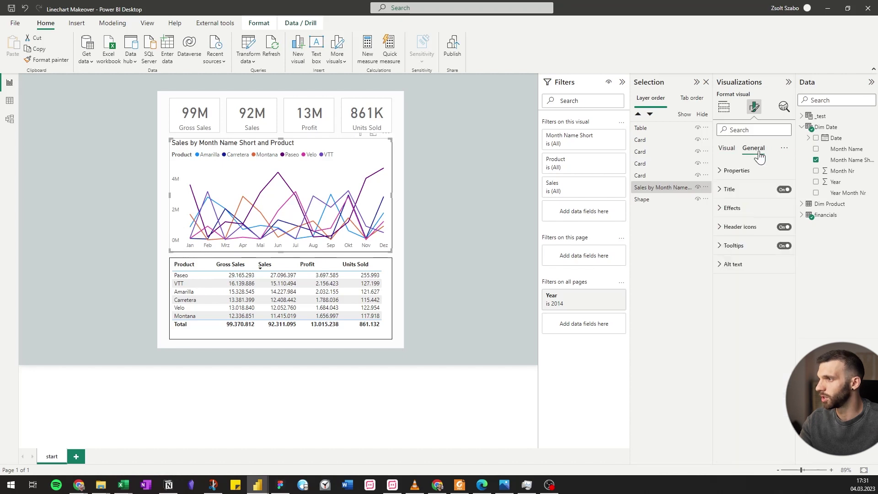
left_click(724, 209)
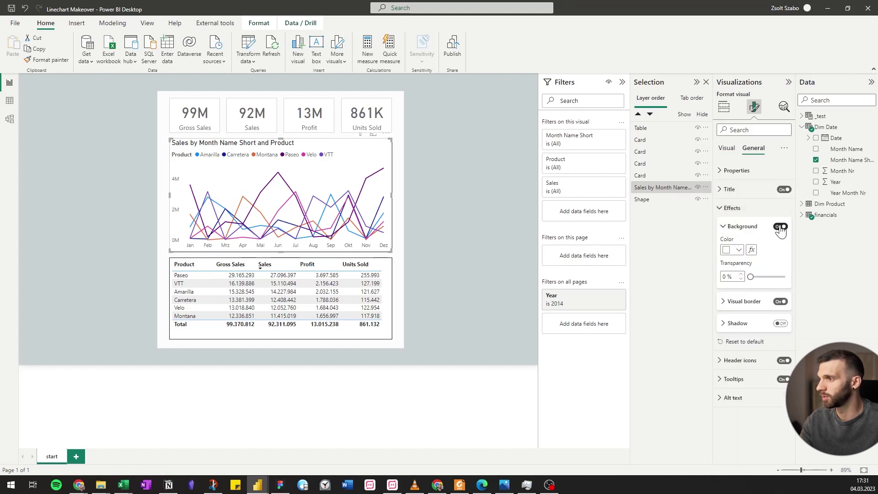
left_click(780, 226)
left_click(779, 301)
- Replace the chart title text with 'Product Sales Trend'
left_click(728, 189)
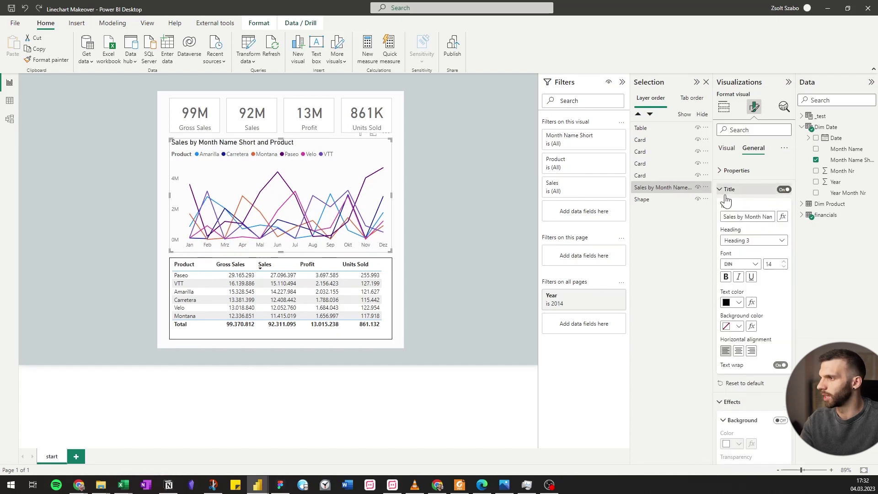
left_click(747, 217)
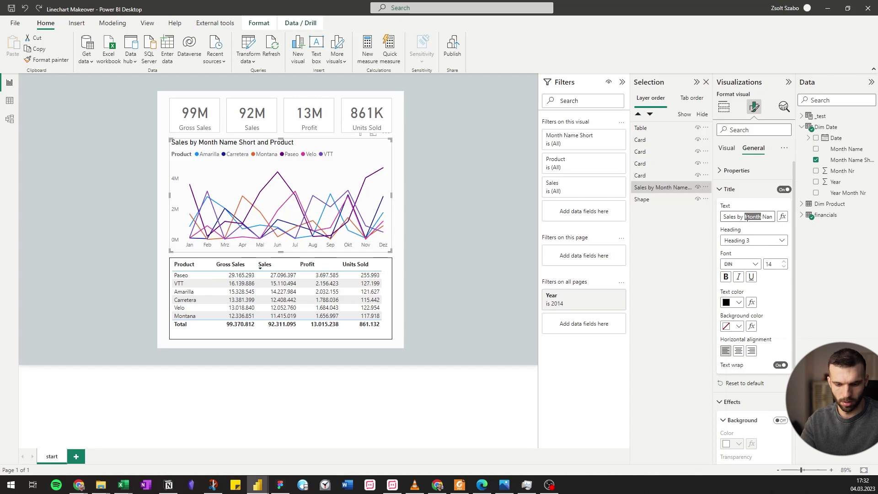
key("ctrl+a")
type("Proc")
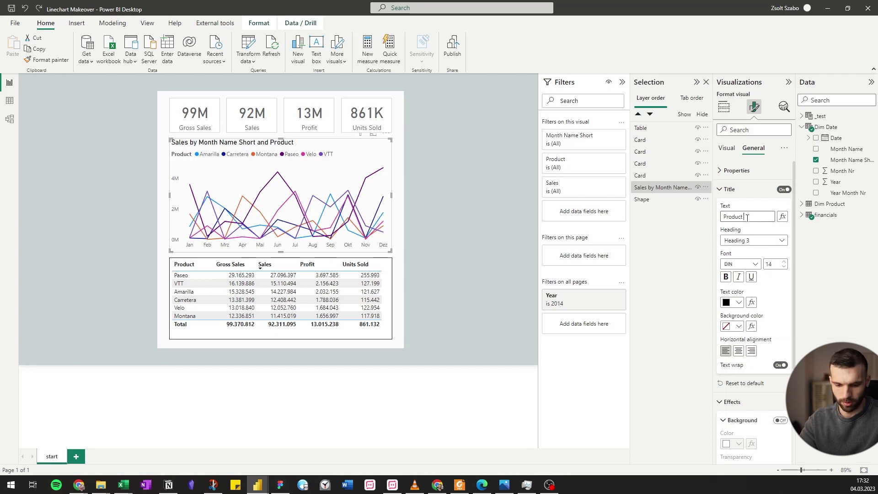
type("uct Sales Trend")
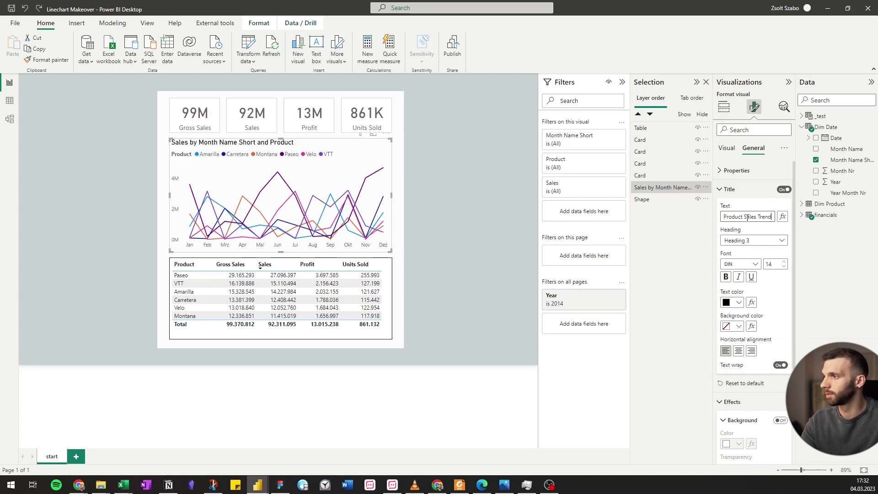
- Set the title font to a Segoe UI variant and its colour to dark grey
left_click(748, 264)
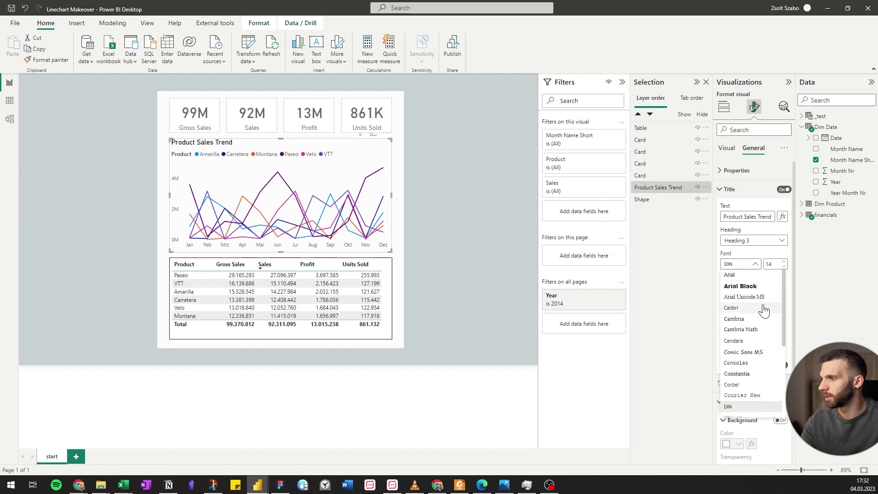
scroll(763, 311, "down", 3)
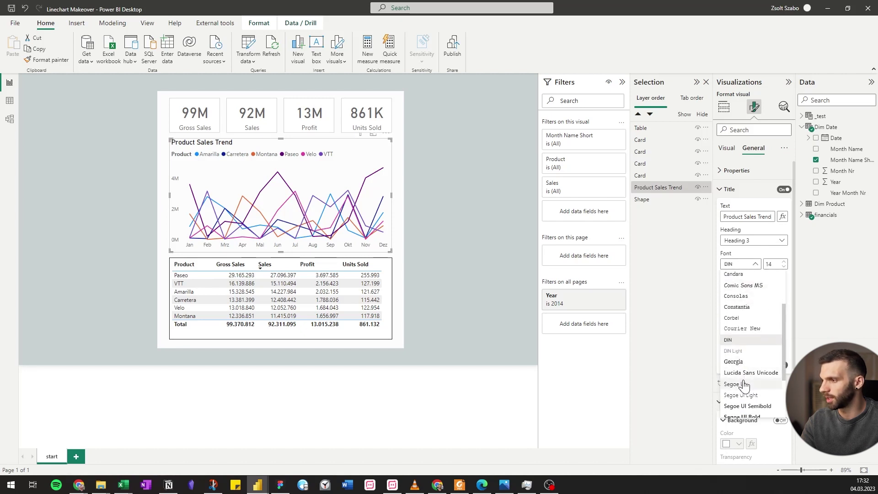
left_click(732, 384)
left_click(739, 303)
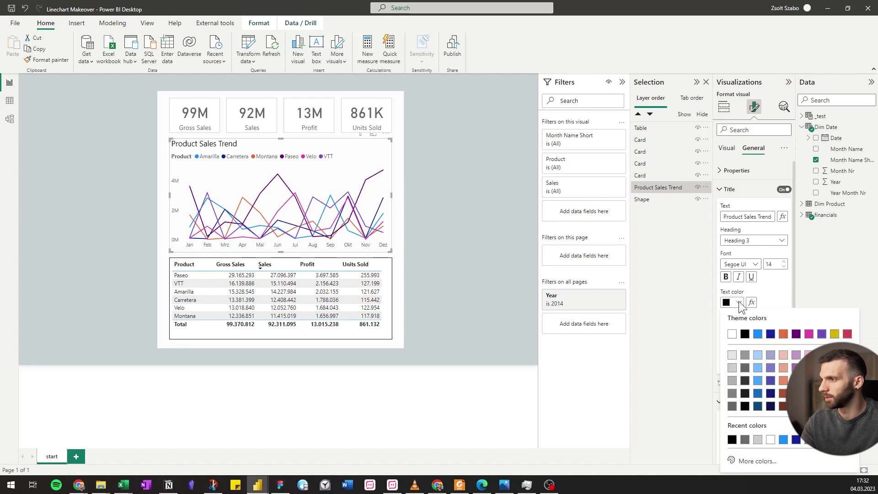
left_click(745, 367)
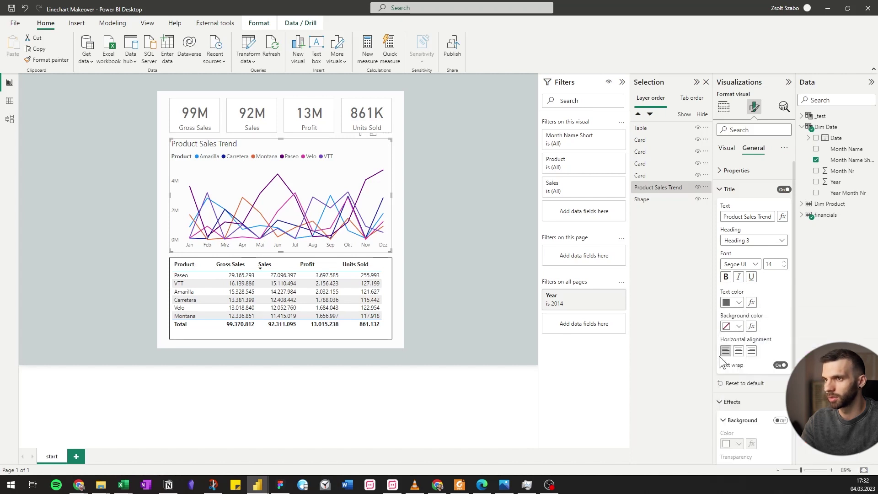
left_click(739, 264)
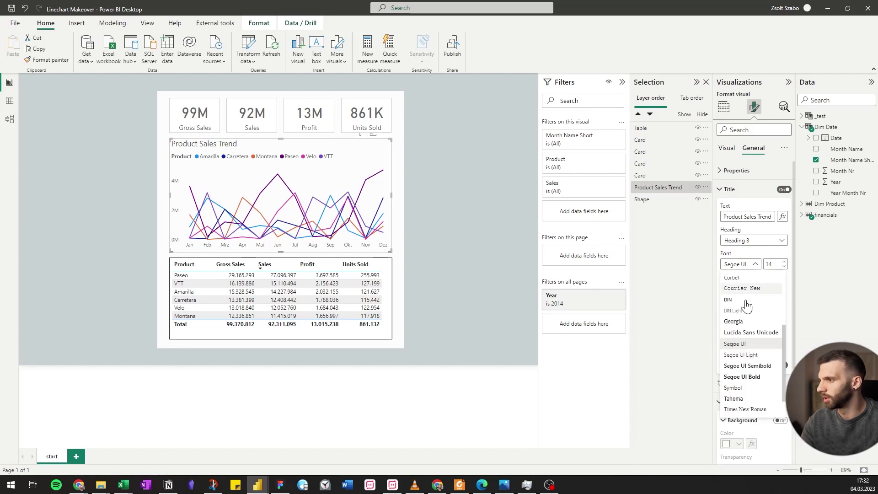
left_click(738, 368)
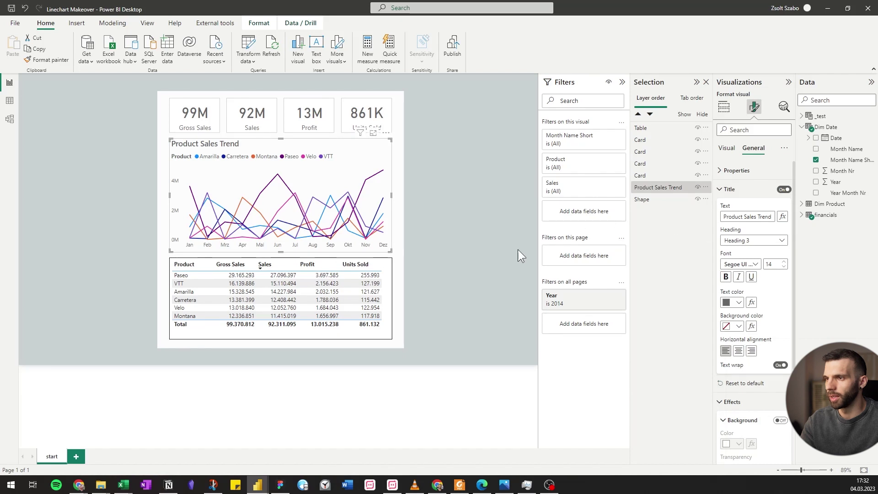
- Apply the None style preset to the sales table
left_click(389, 271)
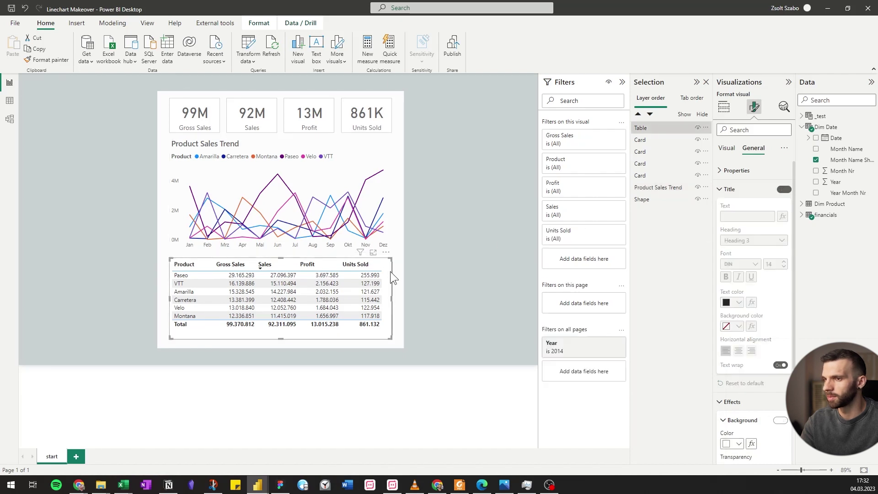
left_click(726, 149)
left_click(723, 177)
left_click(733, 189)
left_click(739, 210)
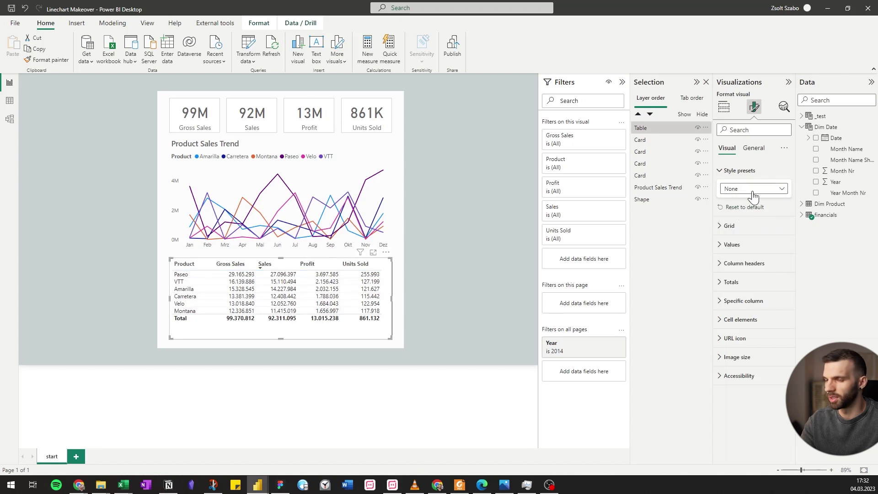
- Turn off the table's horizontal gridlines and leave its border positions unchecked
left_click(727, 226)
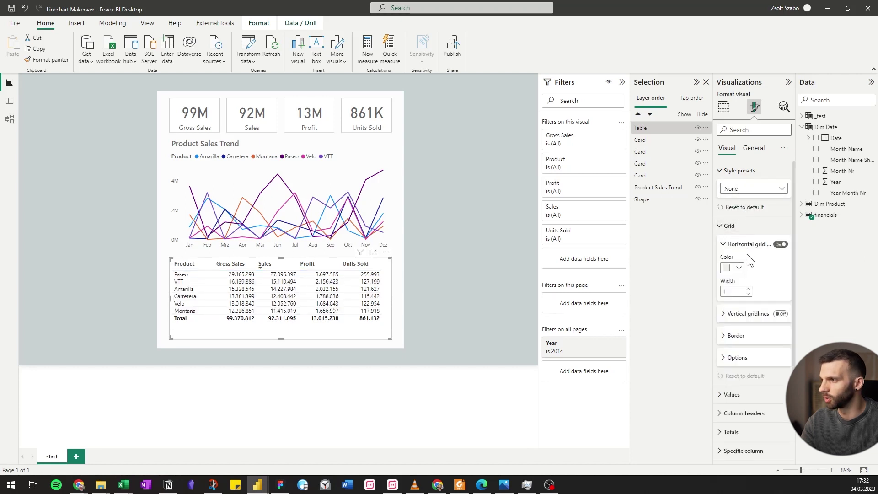
left_click(779, 244)
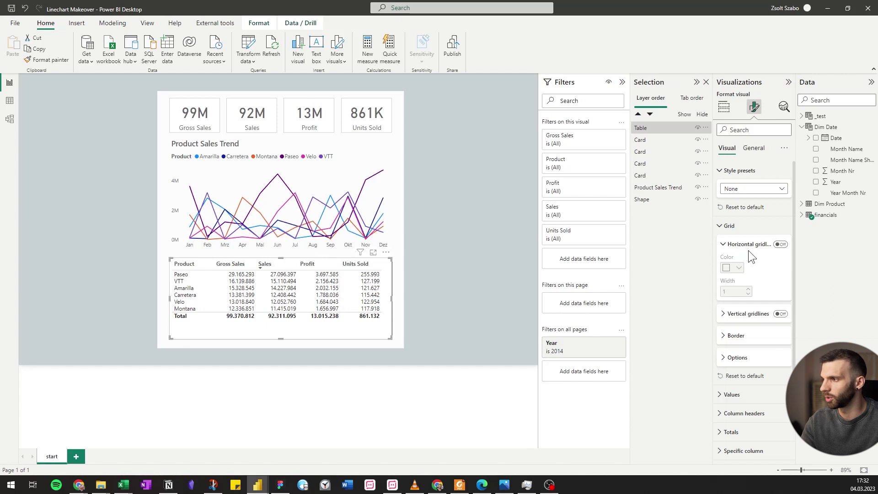
scroll(736, 293, "down", 3)
left_click(735, 265)
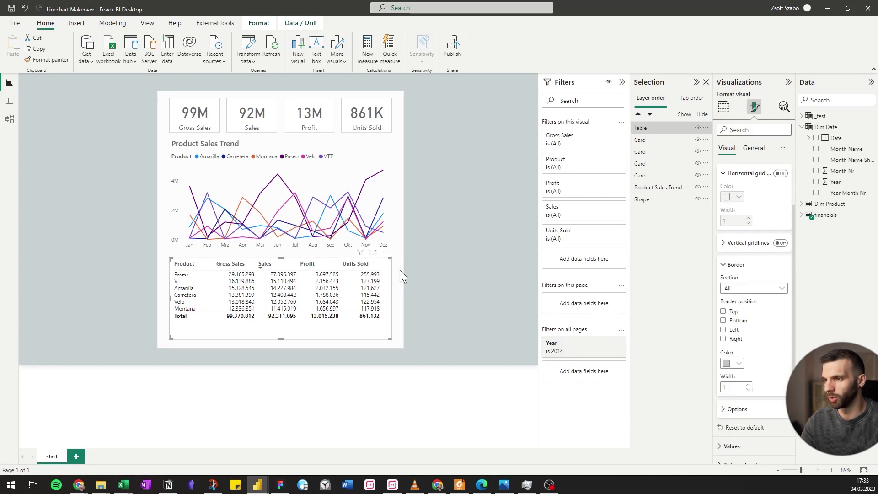
left_click(724, 312)
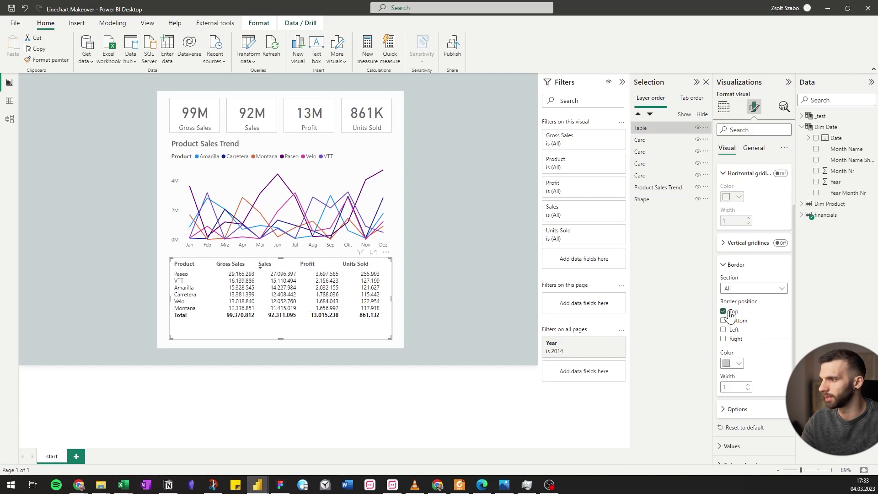
scroll(767, 318, "down", 2)
scroll(768, 311, "up", 2)
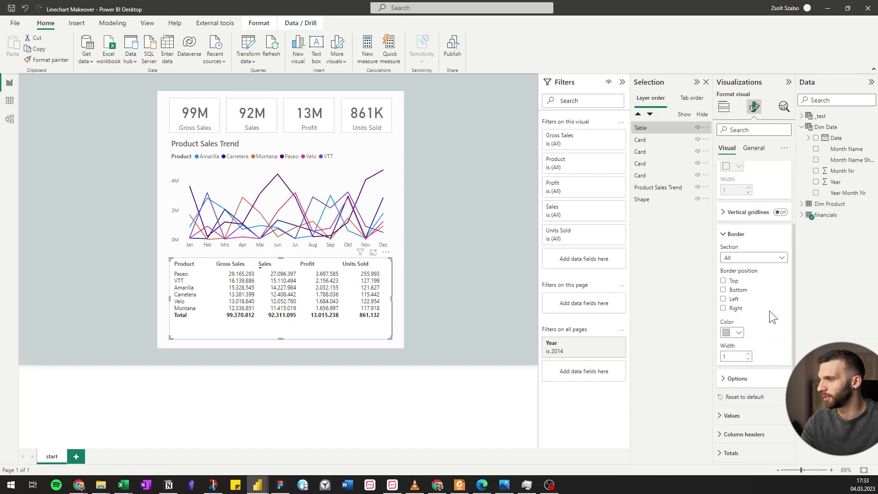
scroll(770, 311, "down", 1)
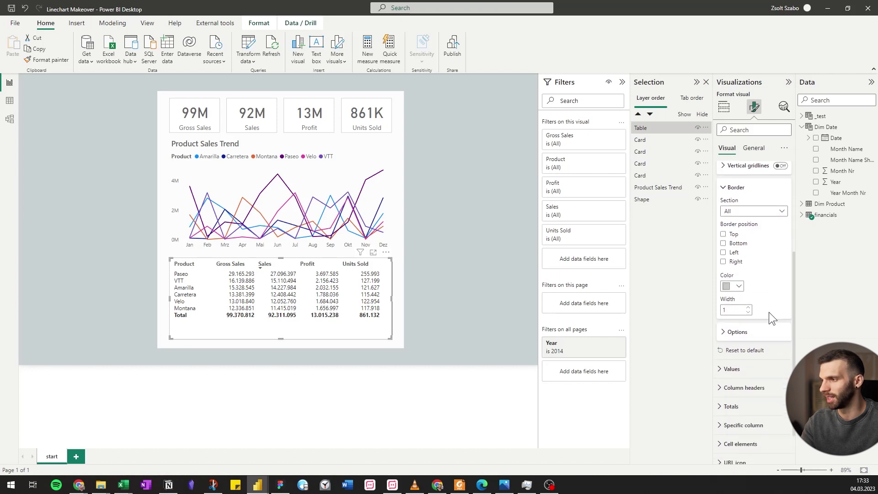
- Make the table's value text and alternate row text grey
left_click(731, 369)
scroll(750, 339, "down", 3)
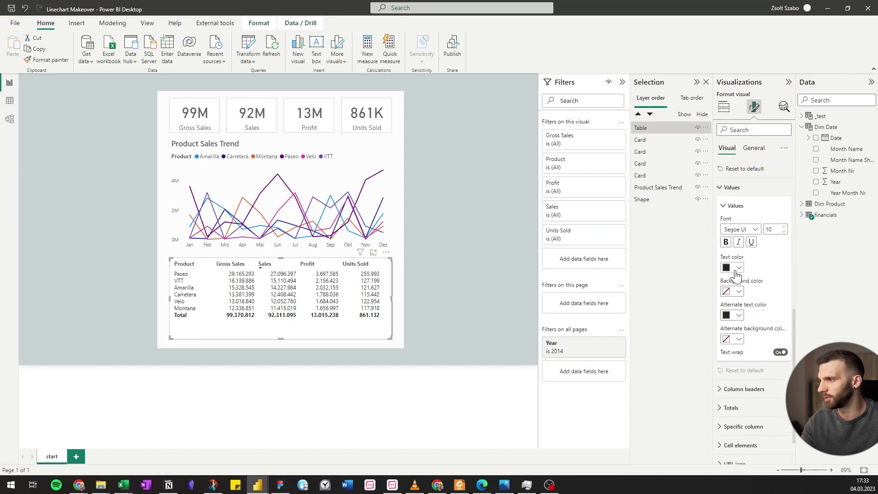
left_click(737, 269)
left_click(744, 333)
left_click(731, 315)
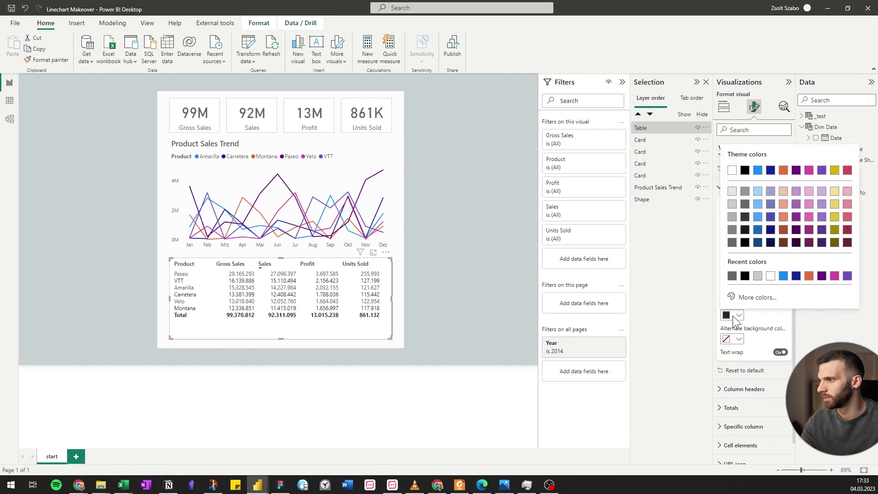
left_click(745, 204)
- Set the table's column header font to Segoe UI Semibold
left_click(737, 389)
scroll(768, 325, "down", 5)
scroll(744, 270, "up", 2)
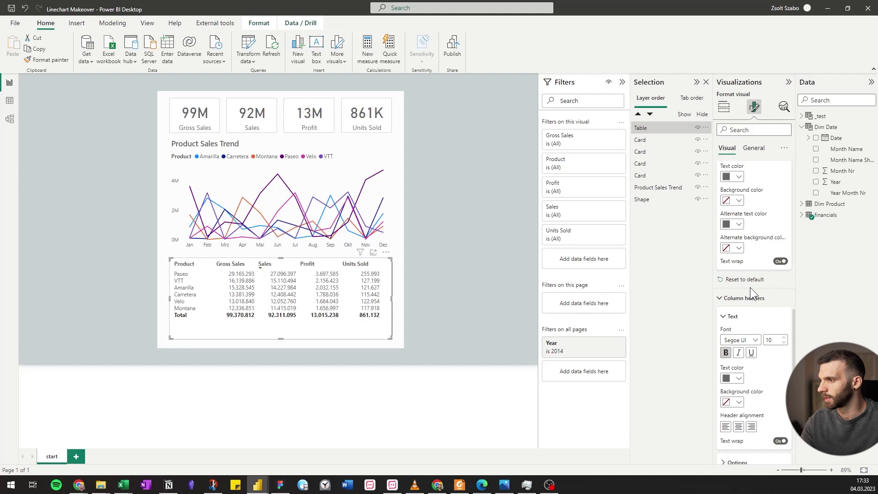
left_click(743, 340)
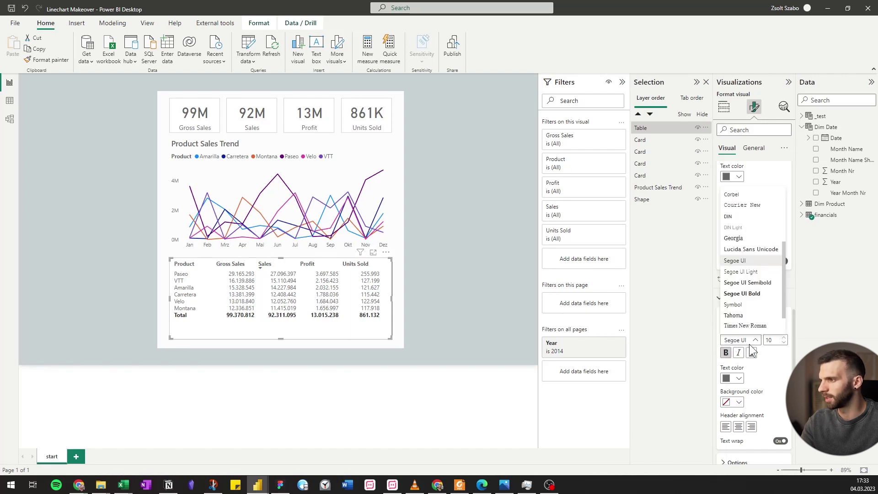
left_click(755, 283)
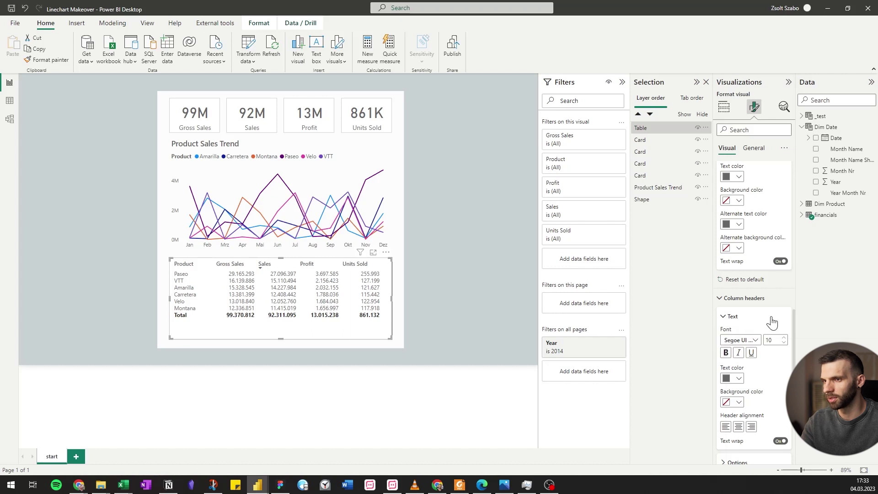
- Make the table's totals text grey
scroll(754, 349, "down", 3)
left_click(731, 361)
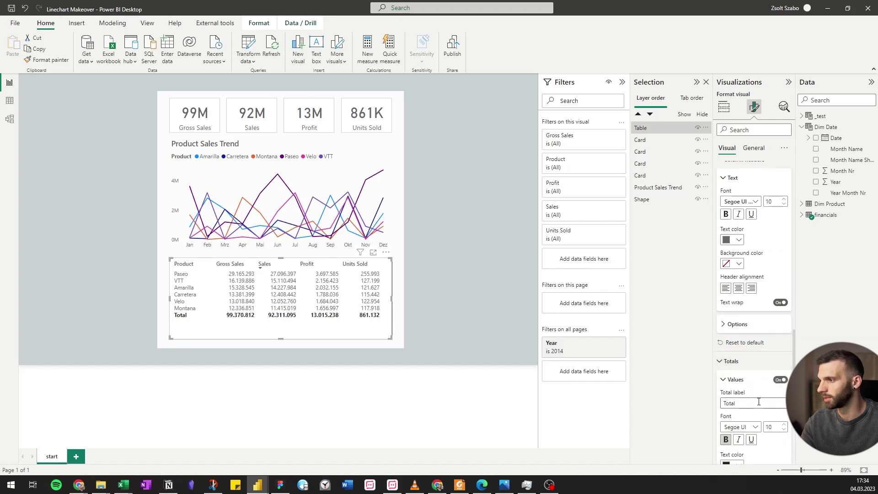
left_click(740, 375)
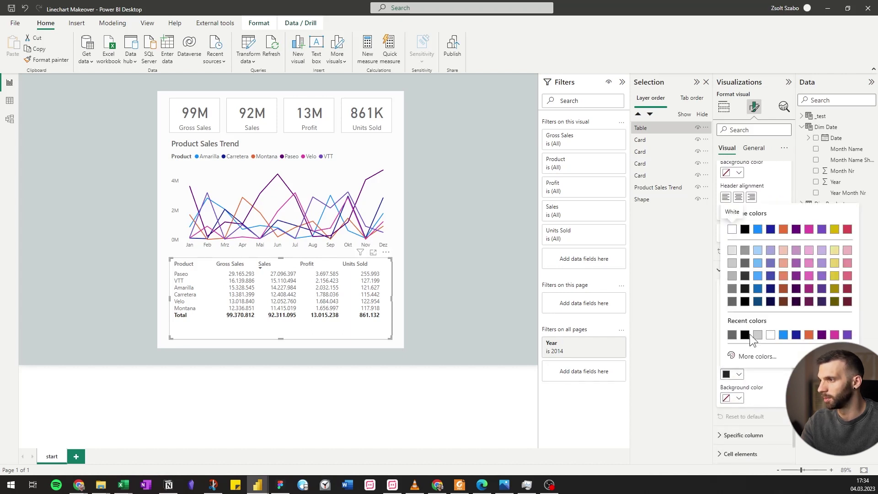
left_click(748, 262)
scroll(747, 262, "down", 1)
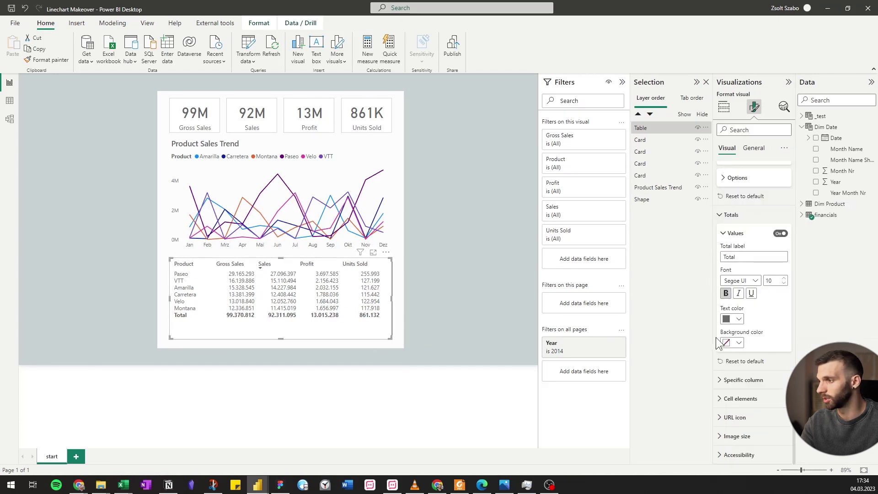
- Right-align the Gross Sales column, applying it to its header and total
left_click(733, 380)
scroll(743, 351, "down", 3)
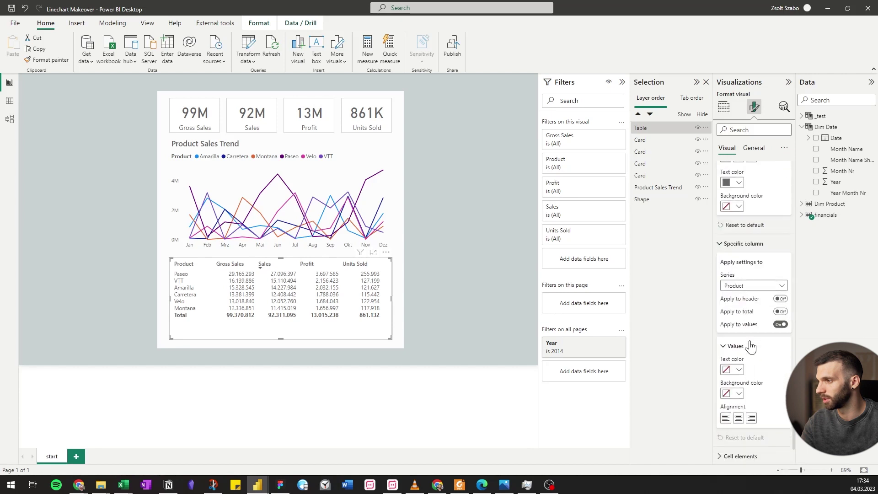
left_click(752, 286)
left_click(762, 308)
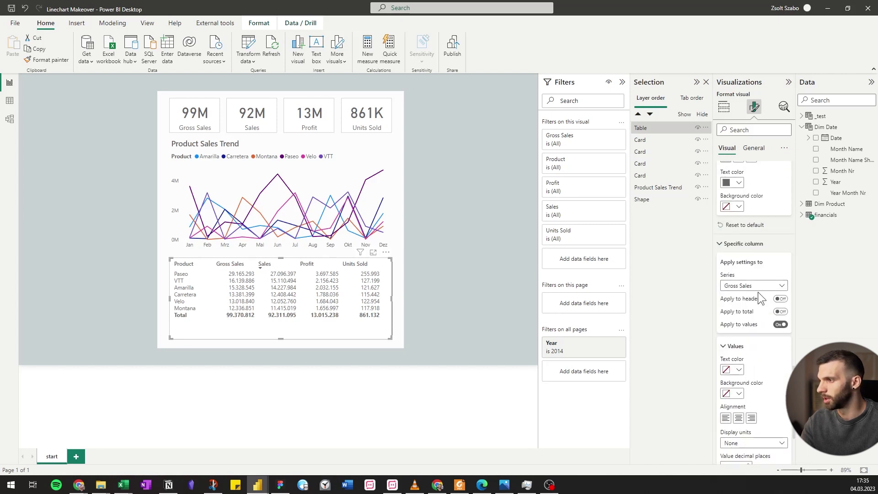
left_click(781, 299)
left_click(780, 312)
left_click(751, 418)
- Pick Units Sold for column formatting, then turn off the table's background
left_click(754, 284)
left_click(750, 343)
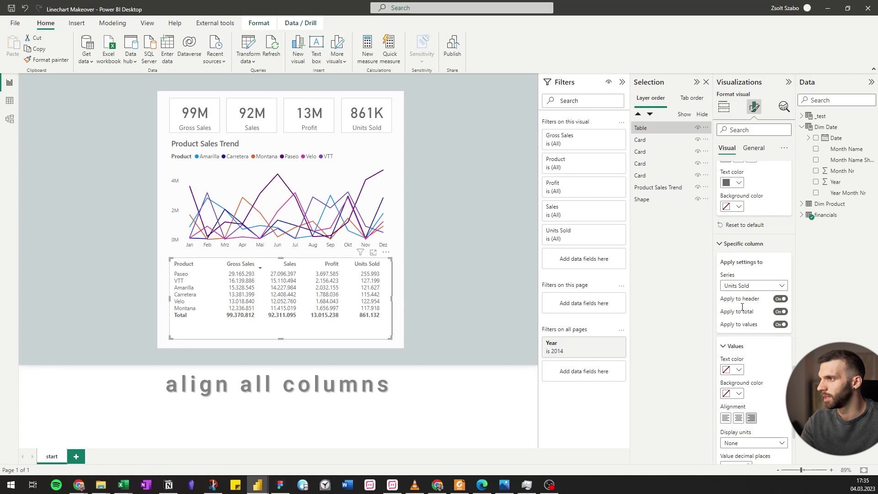
left_click(756, 148)
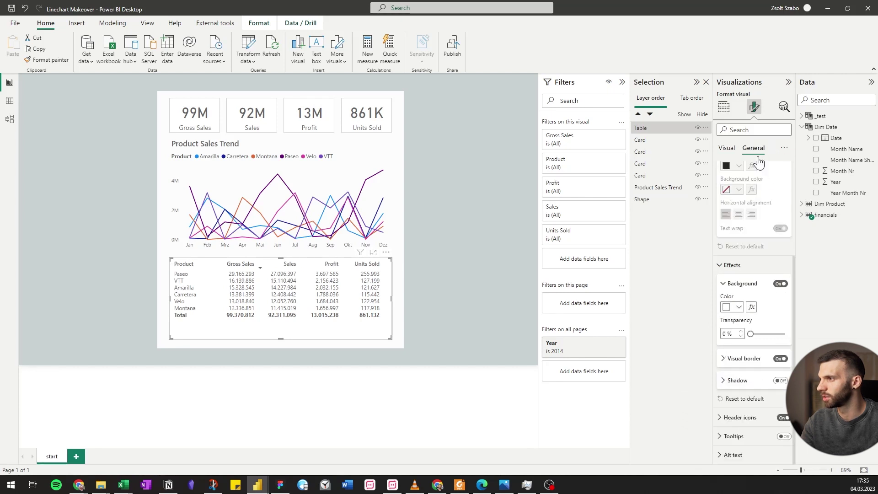
scroll(748, 231, "up", 2)
scroll(768, 284, "down", 1)
left_click(780, 329)
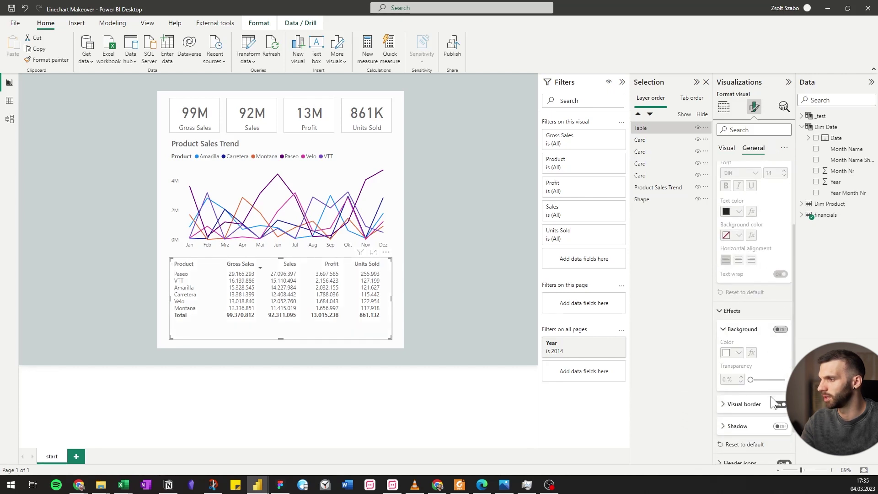
left_click(499, 306)
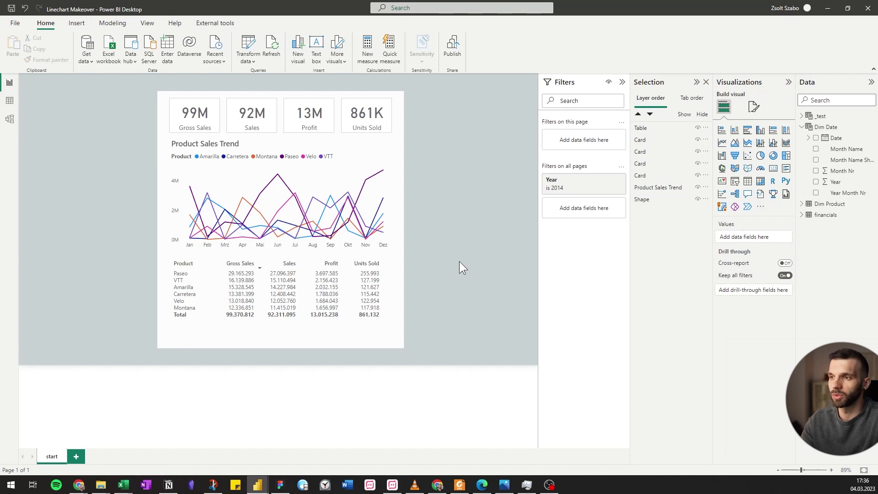
- Hide the sales table via its eye icon, then select the Product Sales Trend chart
left_click(274, 259)
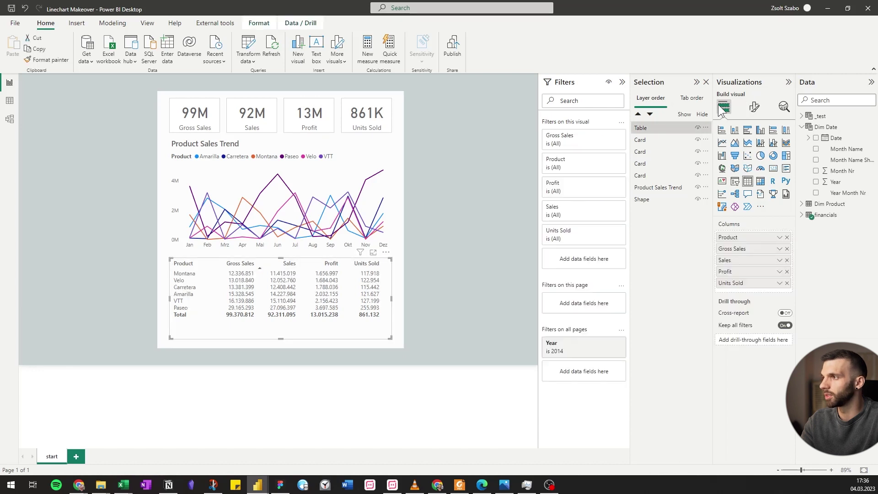
left_click(698, 128)
left_click(307, 193)
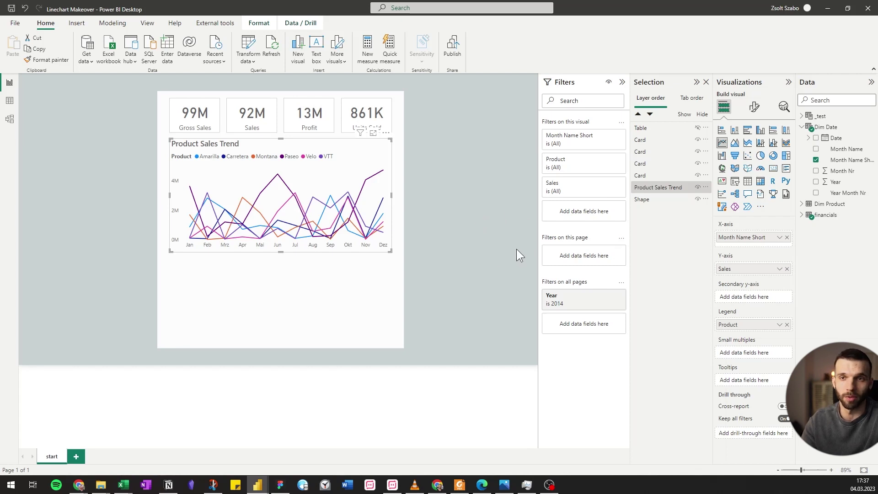
- Move Product to Small multiples, lay them out 6 rows by 1 column, and stretch the chart taller
left_click_drag(745, 325, 750, 361)
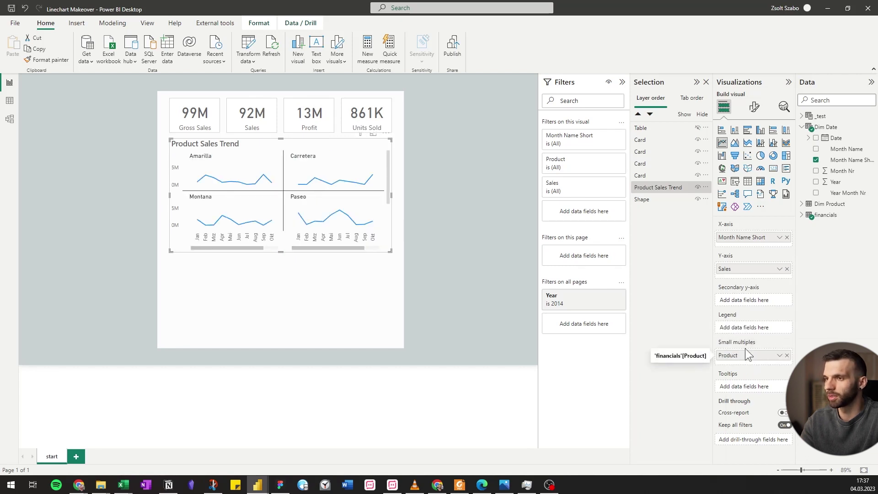
left_click(754, 107)
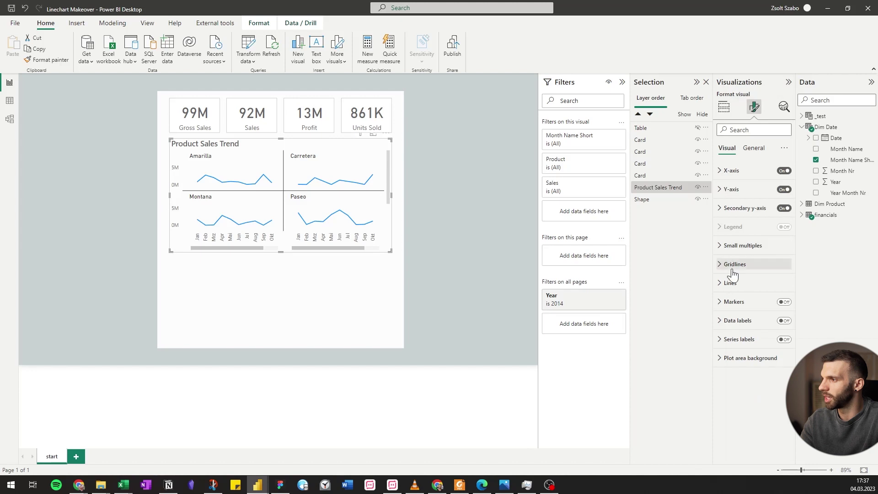
left_click(730, 246)
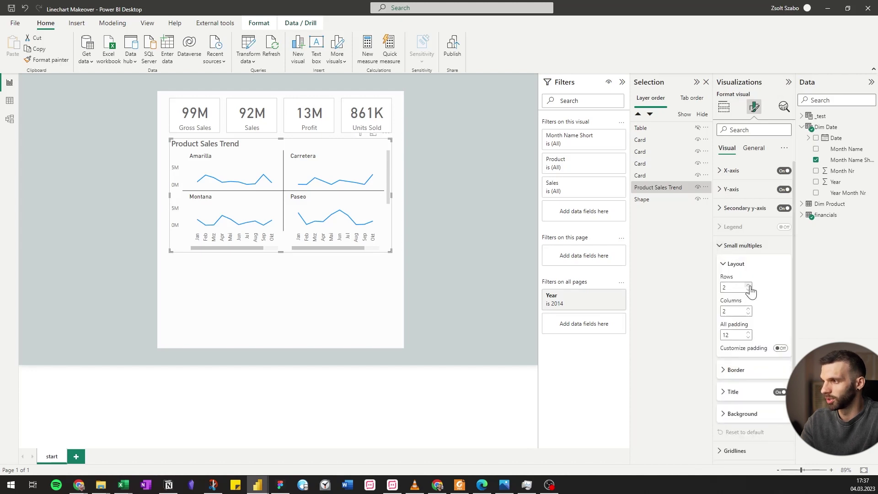
left_click(748, 285)
left_click(748, 285)
left_click(748, 285)
left_click(748, 285)
left_click(748, 314)
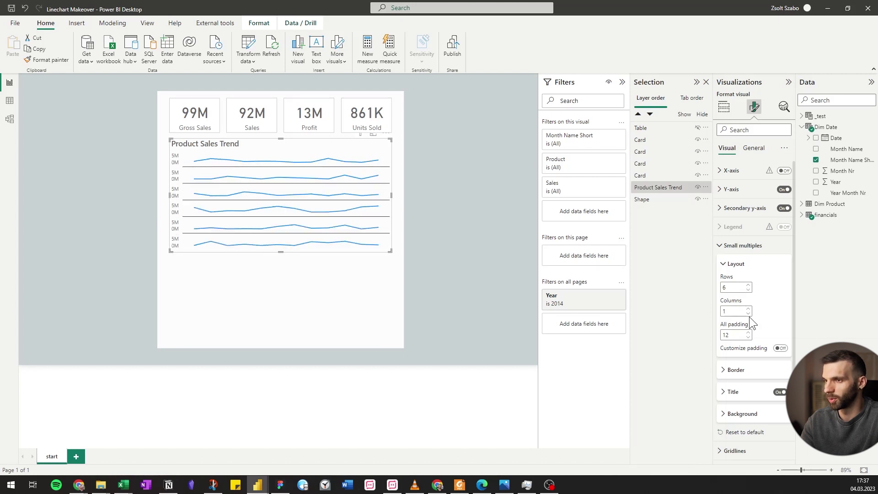
left_click_drag(280, 251, 286, 339)
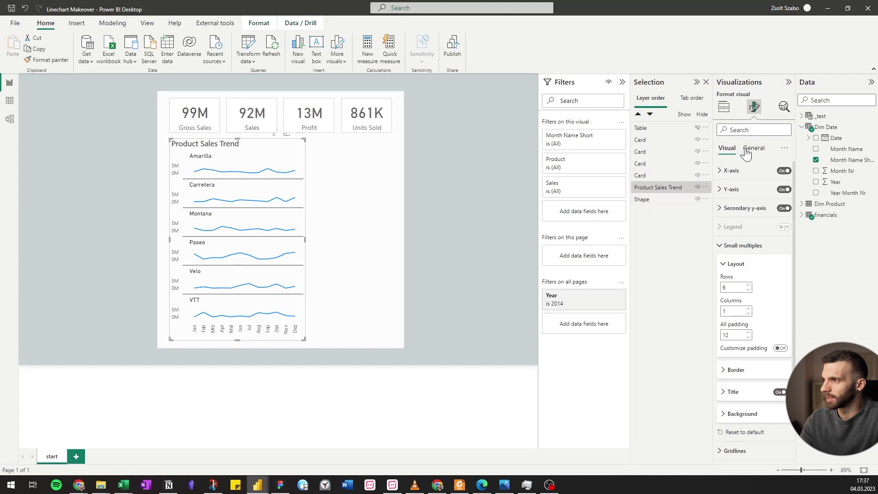
- Set the X-axis month labels to DIN font at size 8
left_click(731, 171)
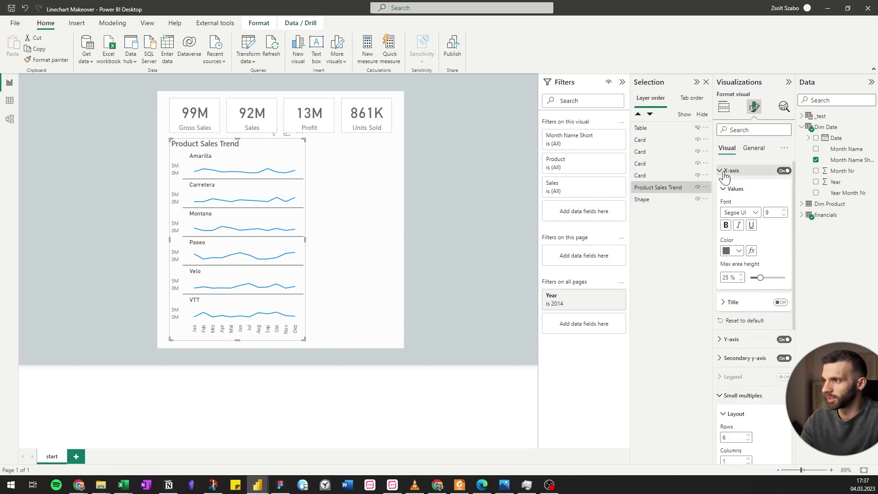
left_click(784, 215)
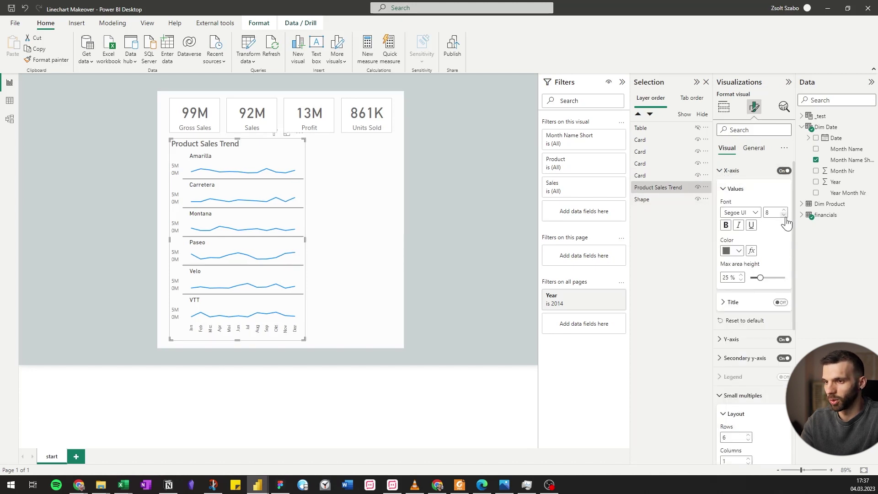
left_click(754, 213)
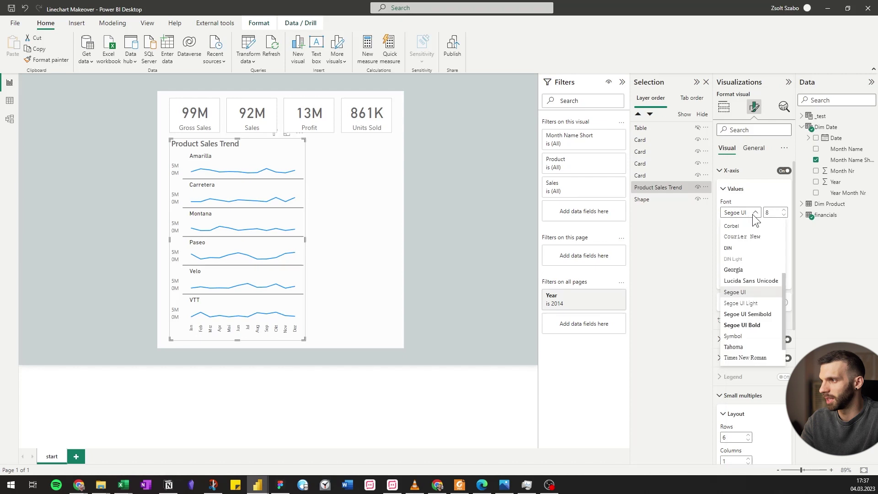
left_click(737, 252)
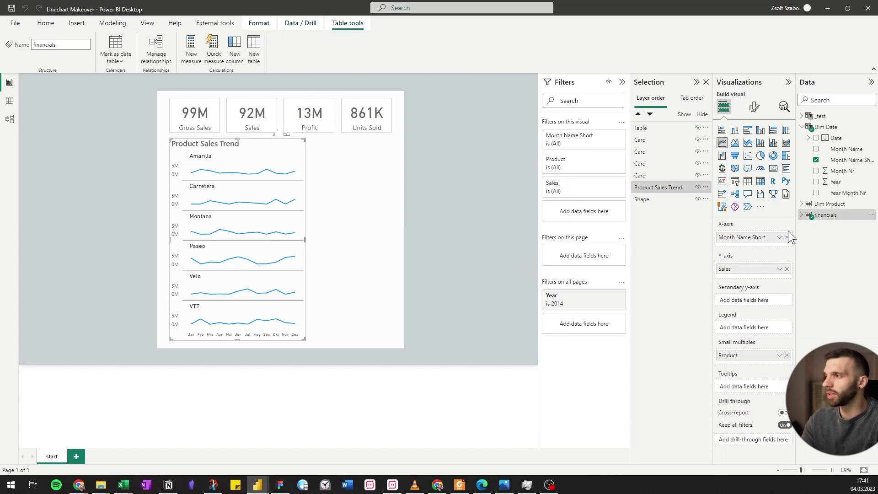
- Create a new financials measure from the pasted Sales MinDate MIN/MINX DAX formula
right_click(832, 218)
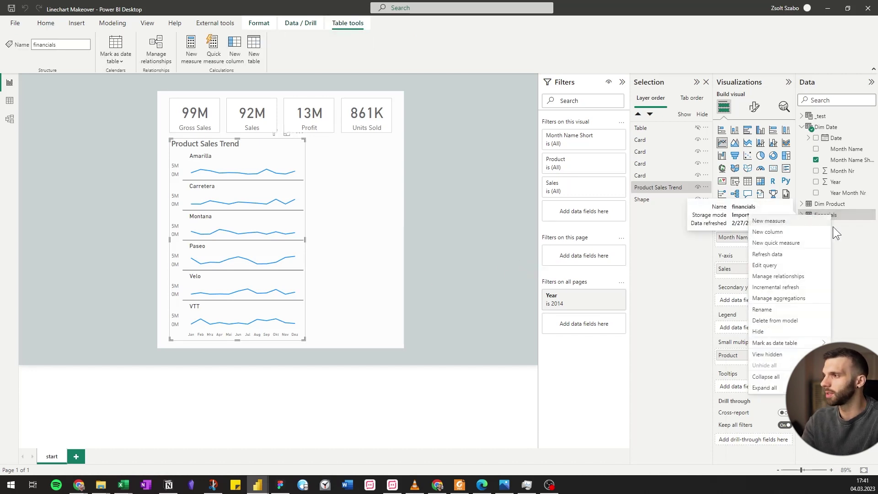
left_click(794, 223)
type("Sales MinDate = IF (     MIN ( 'Dim Date'[Month Nr] )         = MINX ( ALLSELECTED ( 'Dim Date'[Month Nr] ); 'Dim Date'[Month Nr] );     [Sales M] )")
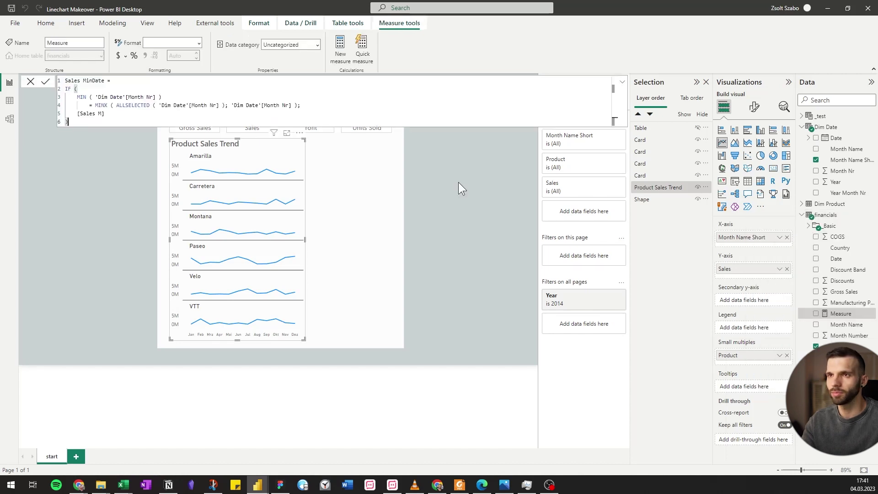
double_click(95, 81)
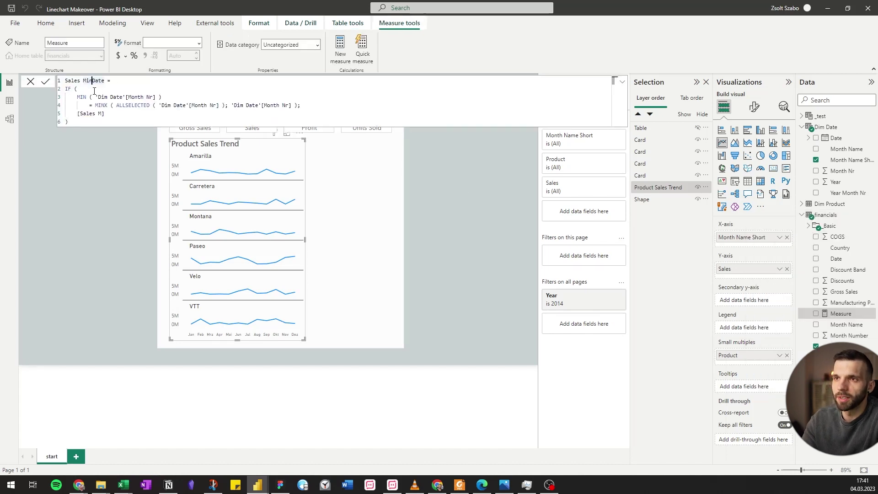
left_click(83, 92)
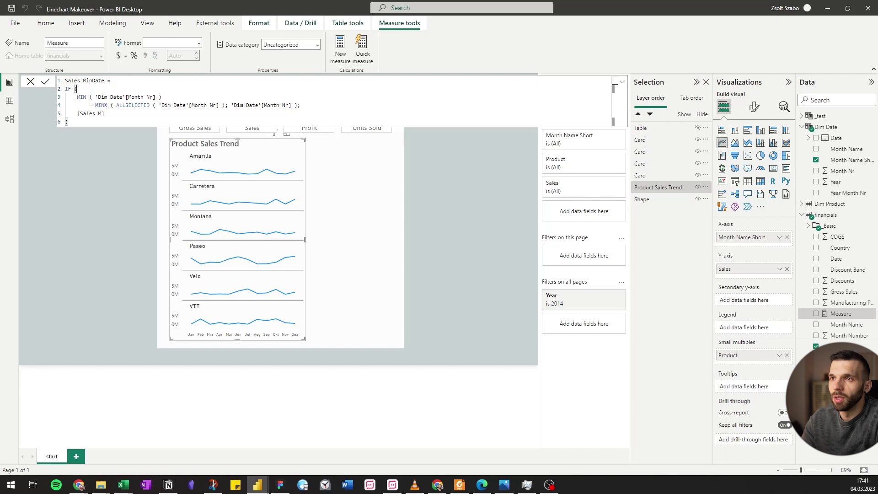
left_click(131, 98)
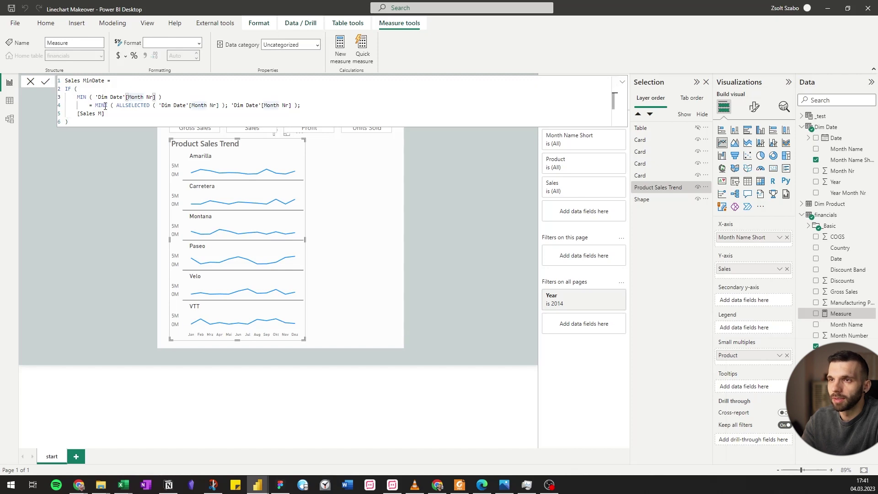
left_click(175, 106)
- Tidy and commit the Sales MinDate formula, then add it to the chart's Y-axis
left_click(150, 106)
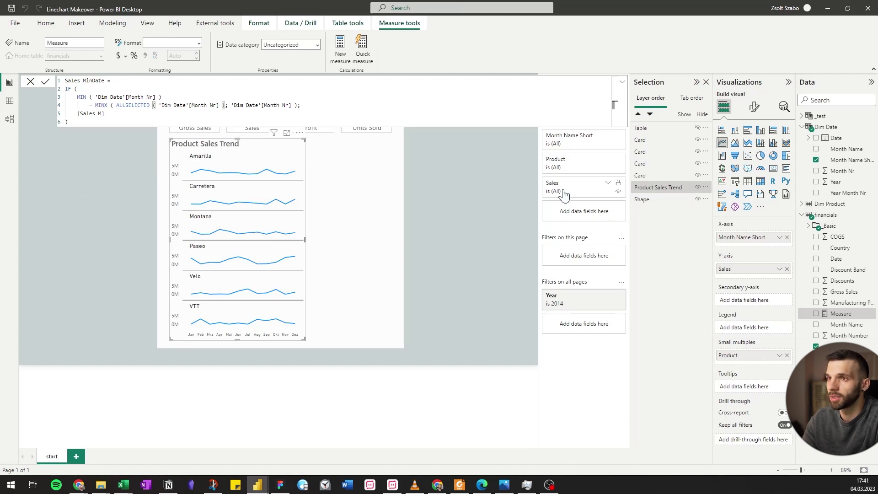
left_click(125, 114)
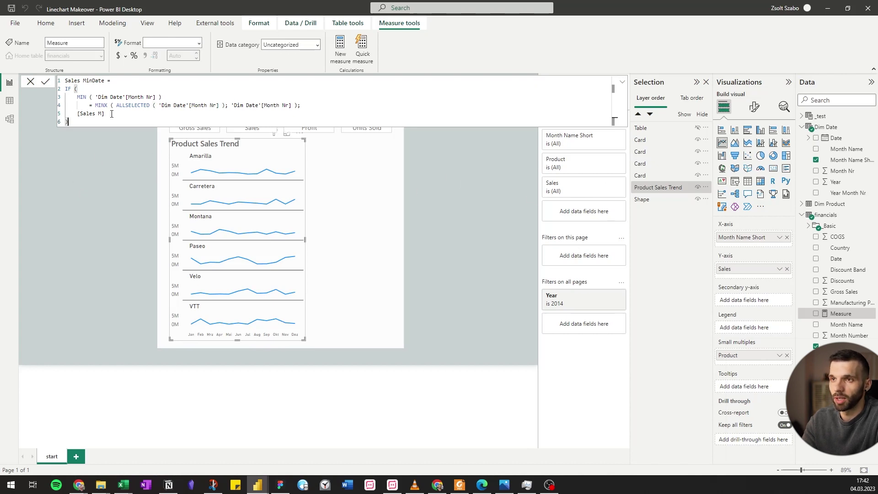
left_click_drag(111, 114, 77, 114)
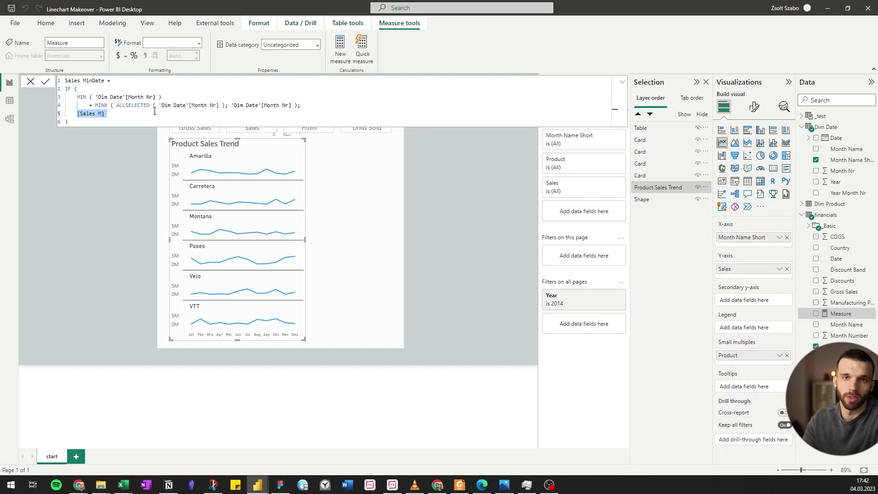
key("Down")
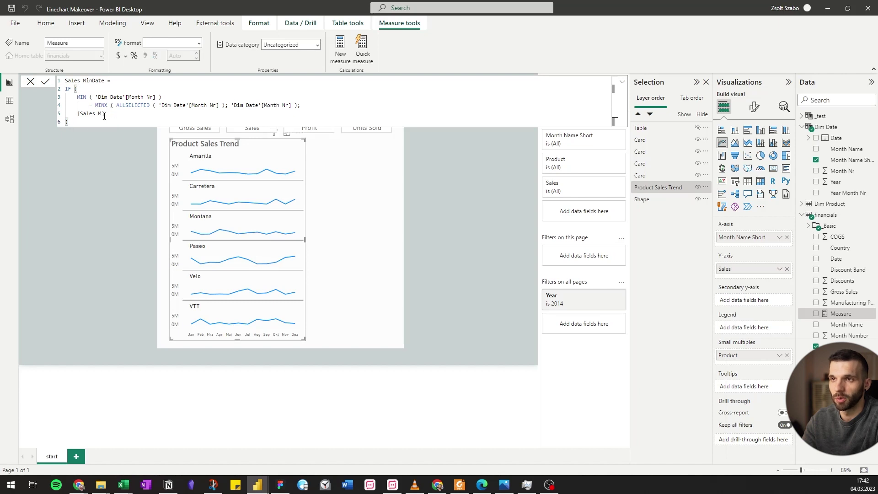
left_click(46, 84)
left_click_drag(845, 379, 754, 276)
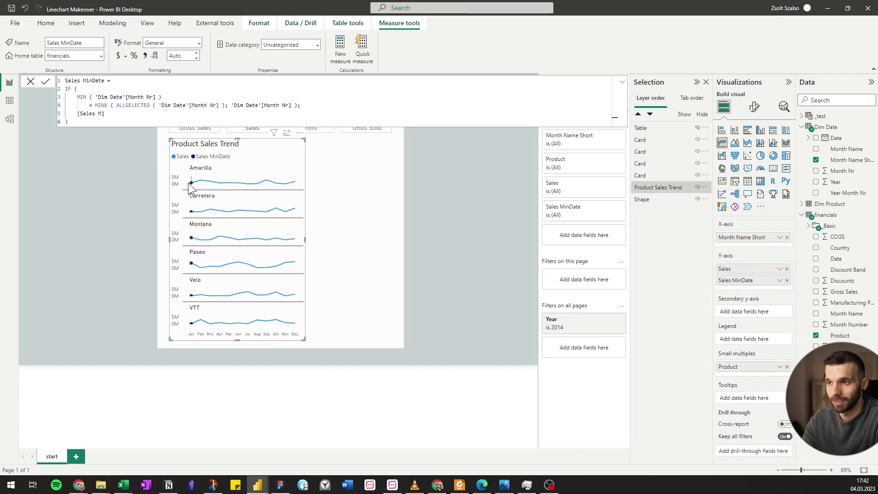
- Copy the MinDate formula into a new Sales MaxDate measure using MAX, and add it to the Y-axis
left_click_drag(70, 122, 64, 80)
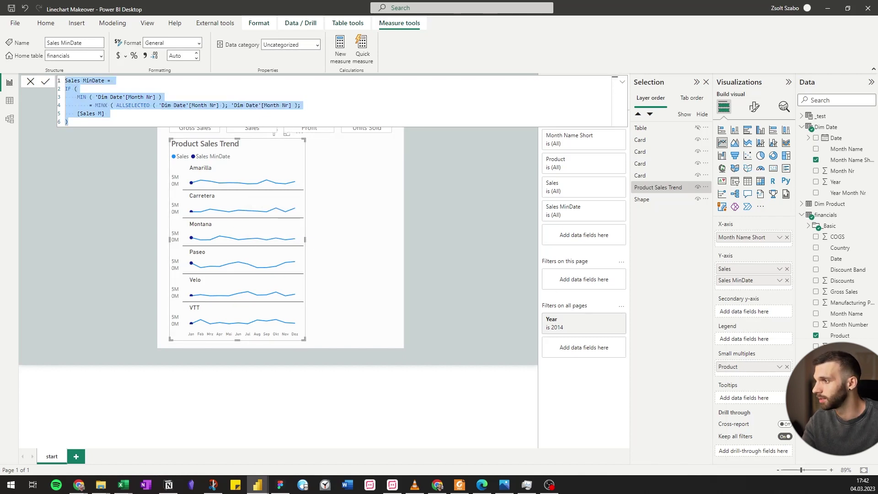
right_click(850, 379)
left_click(802, 251)
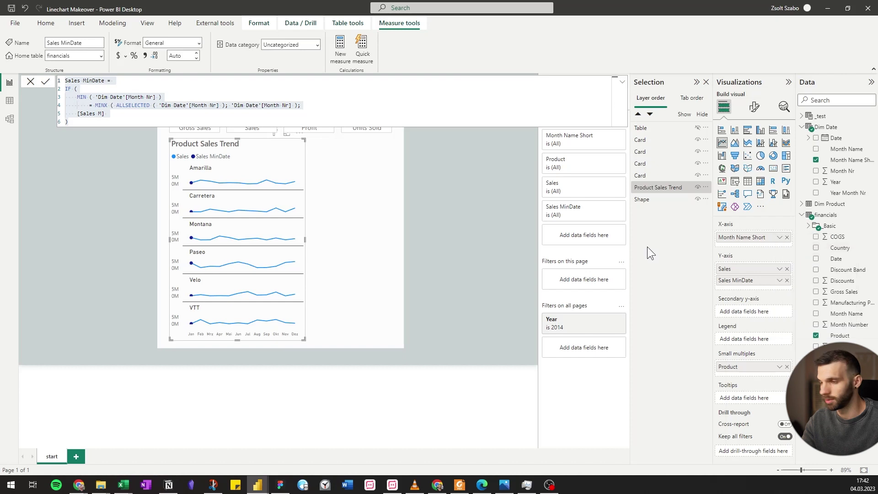
key("ctrl+d")
key("ctrl+d")
type("MAX")
left_click(93, 81)
key("BackSpace")
key("BackSpace")
type("ax")
key("Return")
left_click_drag(764, 440, 725, 289)
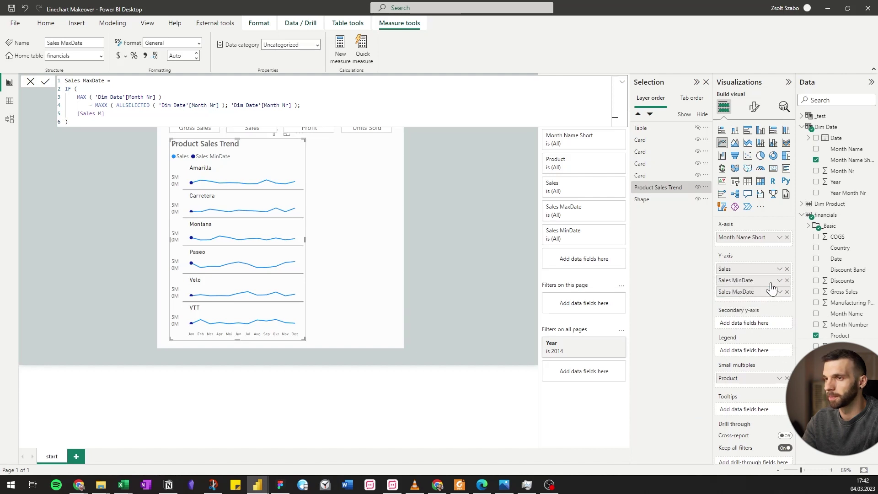
- Give the Sales MaxDate and Sales MinDate lines the same blue as Sales
left_click(754, 106)
left_click(752, 284)
scroll(752, 319, "down", 3)
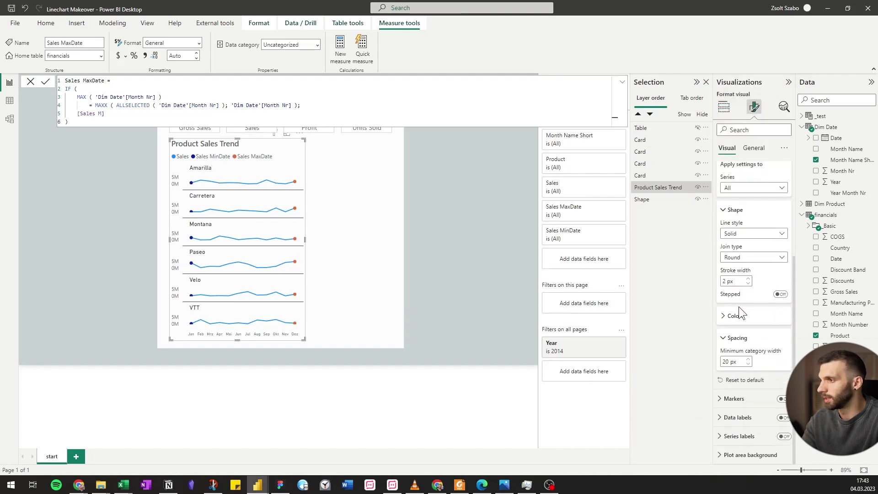
left_click(732, 319)
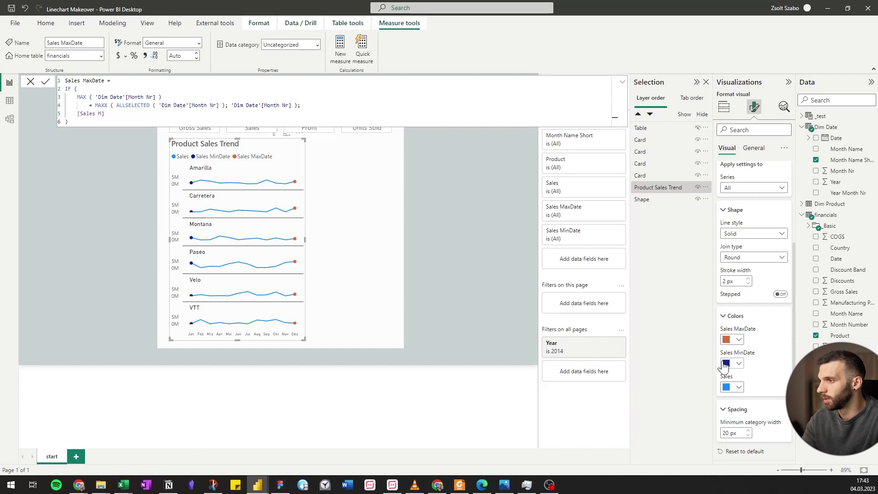
left_click(737, 339)
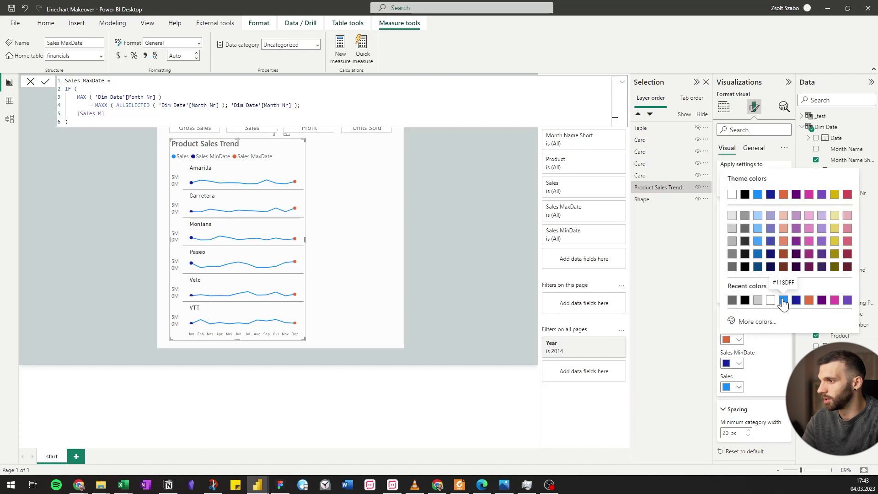
left_click(783, 300)
left_click(738, 363)
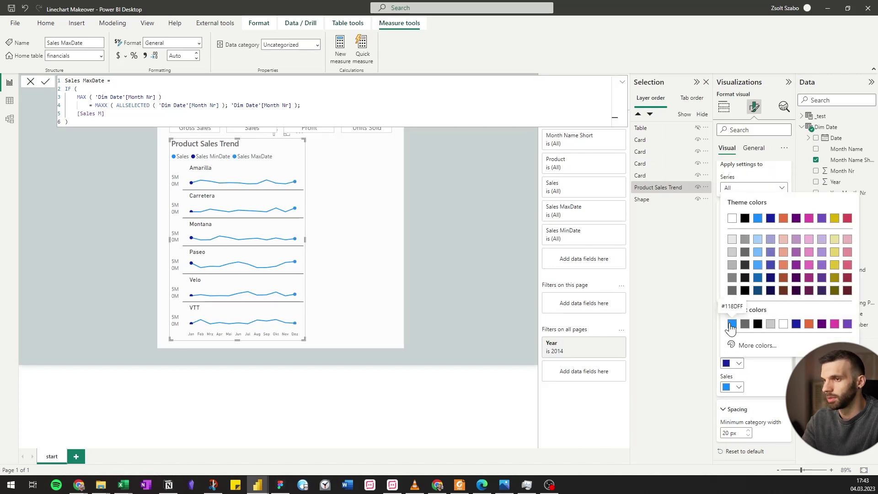
left_click(732, 323)
- Turn on data labels but hide them for the Sales series
scroll(762, 379, "down", 1)
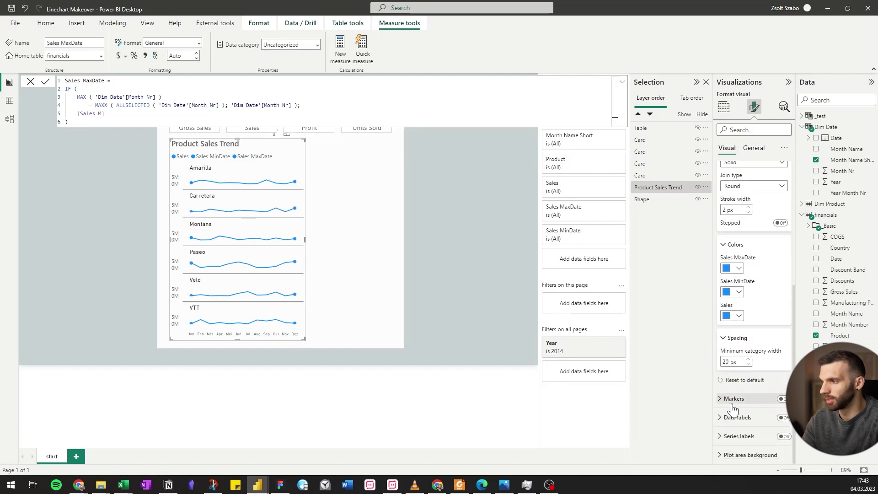
left_click(783, 418)
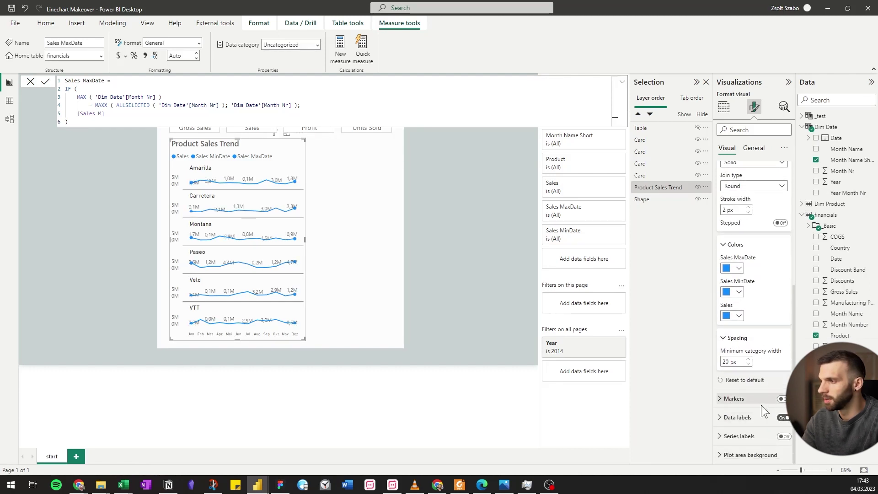
left_click(726, 417)
scroll(757, 389, "down", 2)
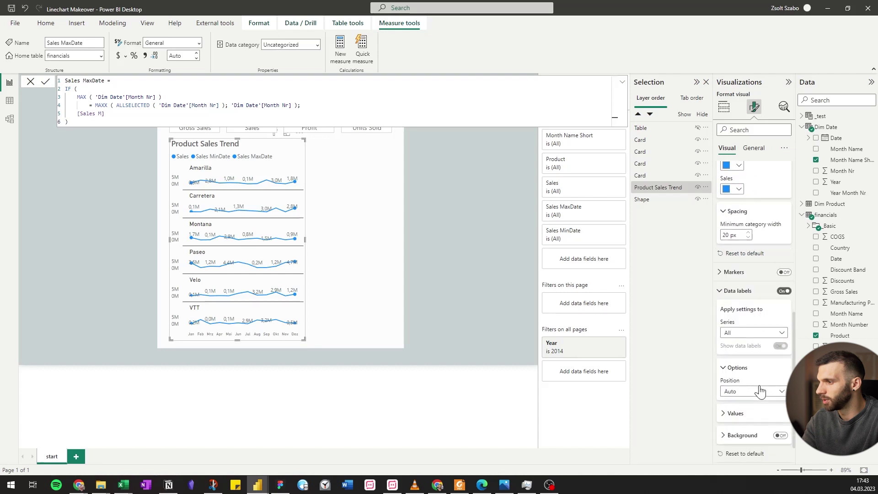
left_click(748, 322)
left_click(741, 346)
left_click(780, 337)
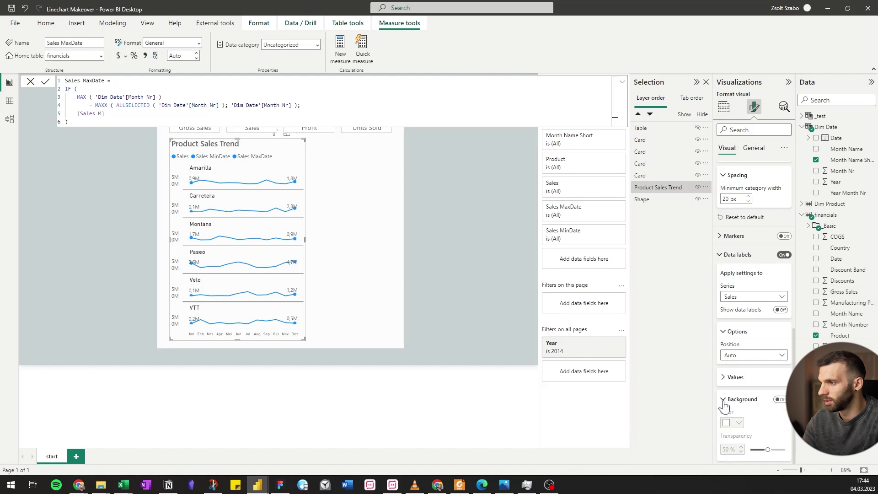
- Give Sales MinDate labels a white background at 50% transparency, then select Sales MaxDate
left_click(752, 296)
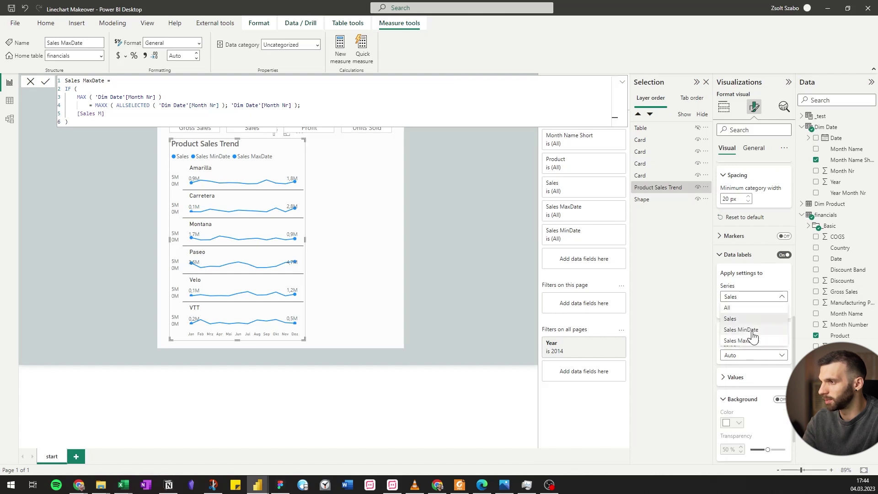
left_click(753, 330)
scroll(761, 347, "down", 2)
left_click(781, 347)
left_click(737, 371)
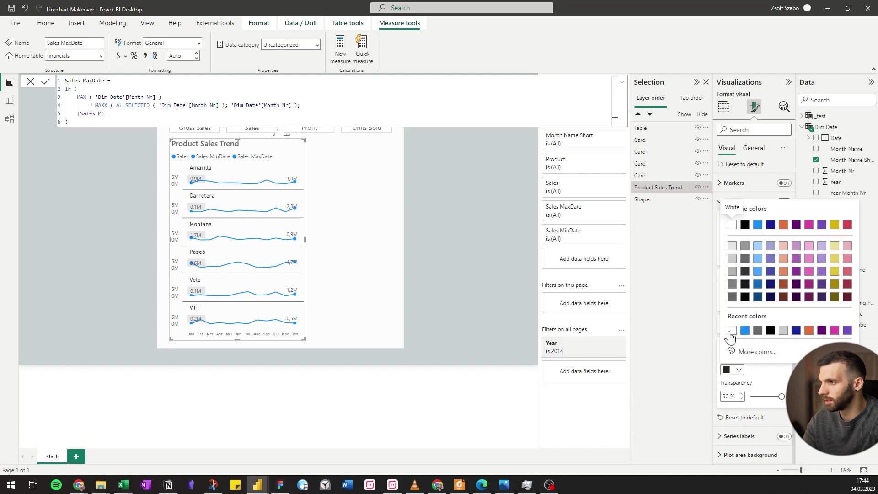
left_click(731, 330)
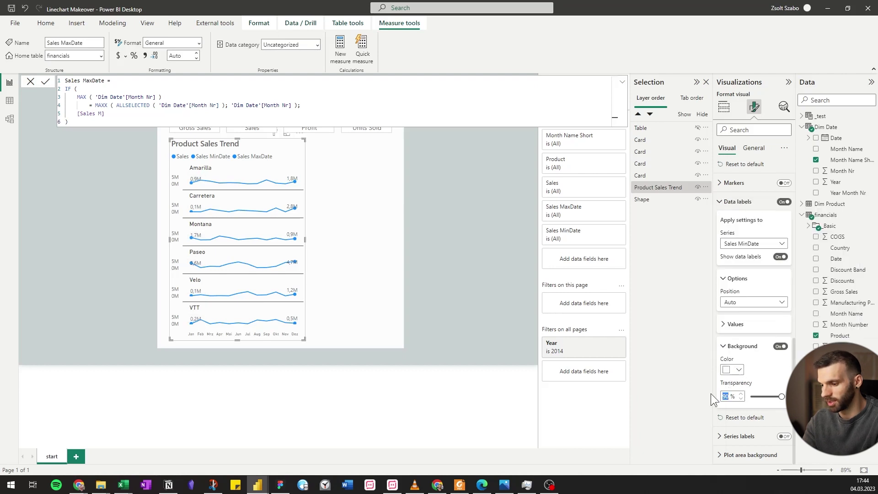
type("50")
left_click(768, 246)
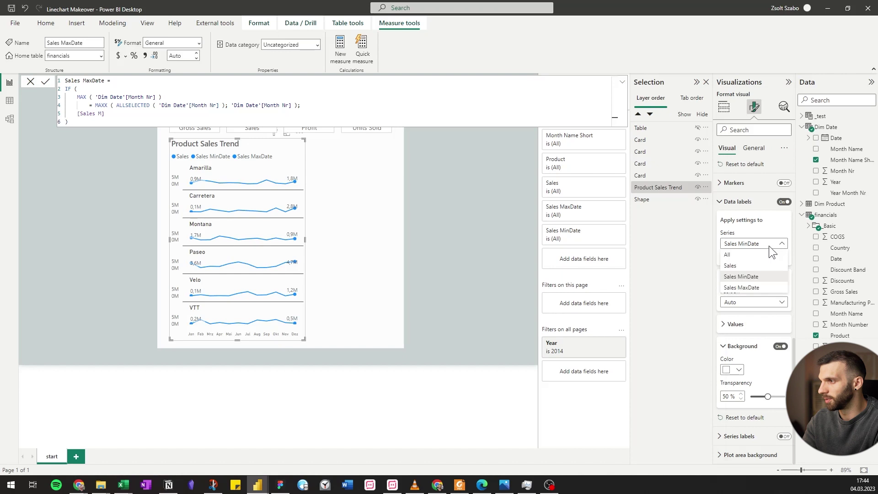
left_click(756, 288)
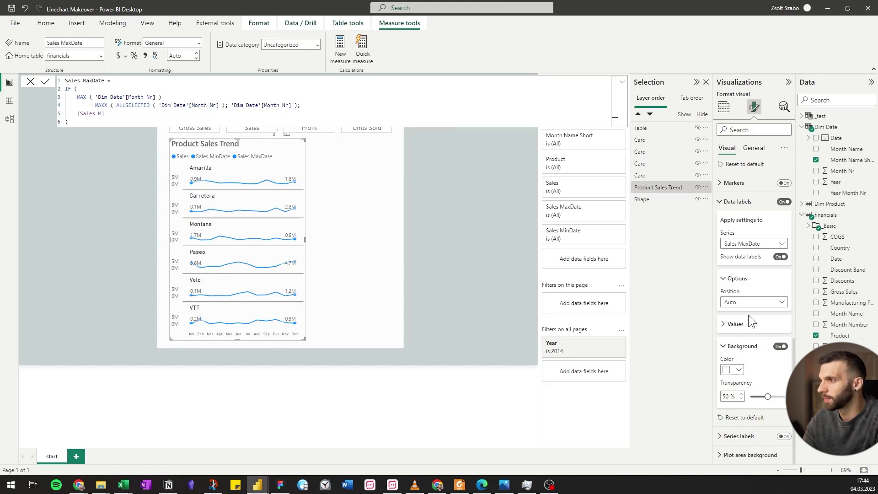
- Turn on markers but switch them off for the Sales series, leaving only end-point dots
scroll(750, 316, "up", 2)
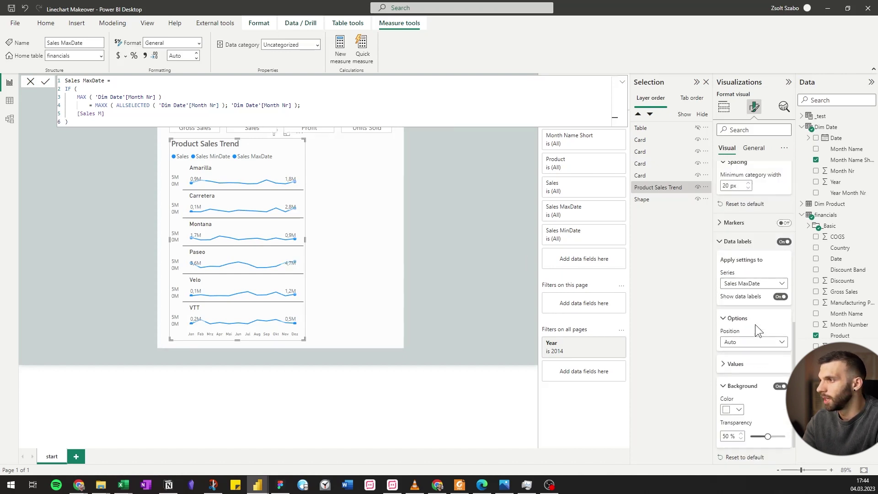
left_click(725, 228)
left_click(783, 228)
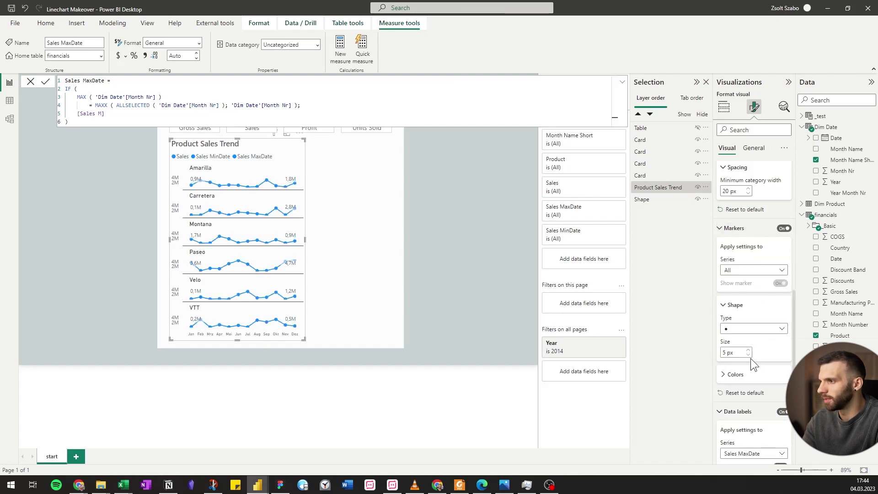
left_click(739, 274)
left_click(740, 292)
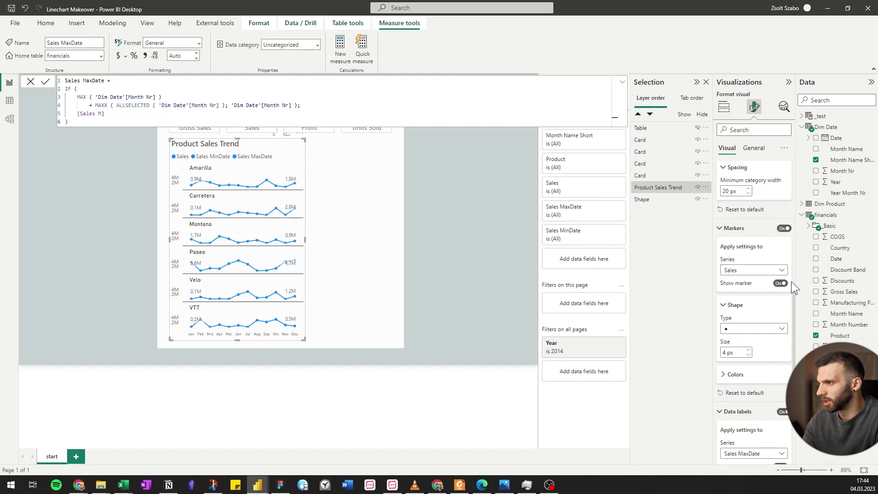
left_click(780, 285)
- Turn off the Y-axis and legend, and make the sparkline chart narrower
scroll(775, 284, "up", 10)
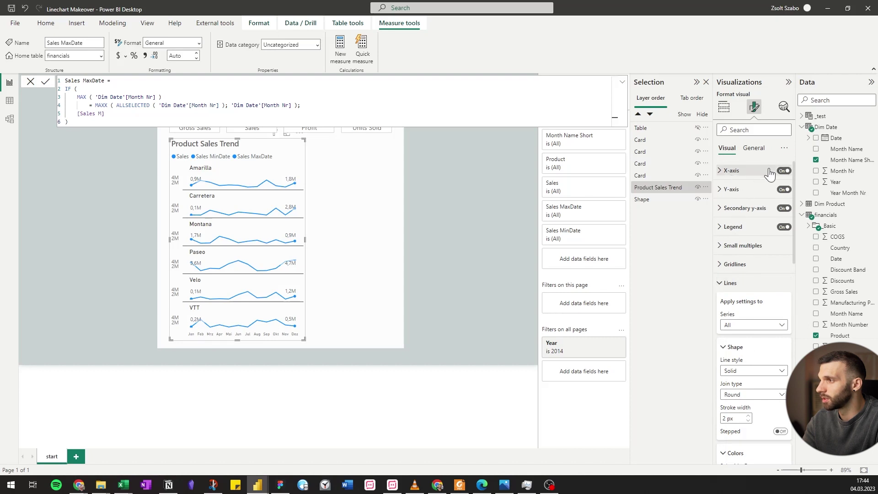
left_click(783, 190)
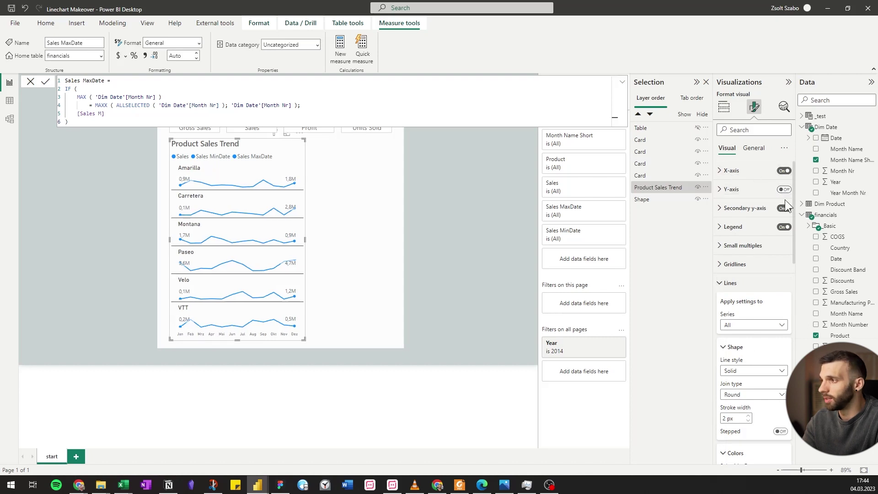
left_click(783, 229)
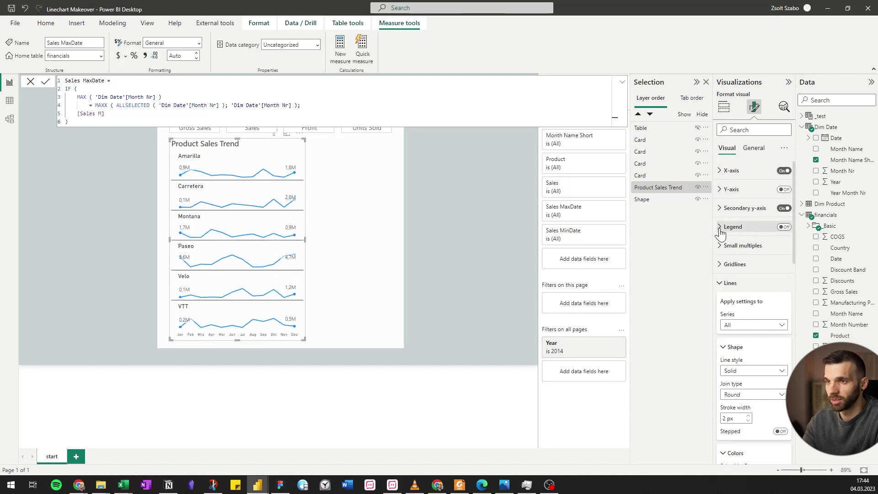
left_click_drag(304, 239, 290, 242)
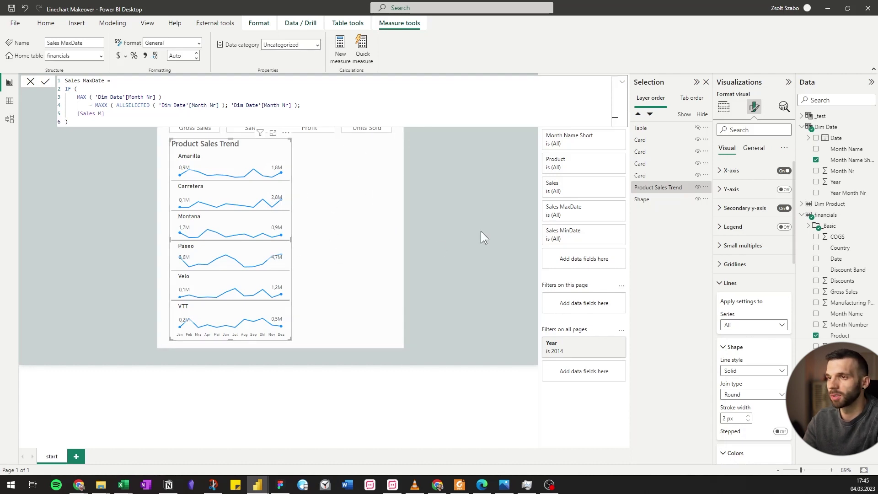
left_click(464, 235)
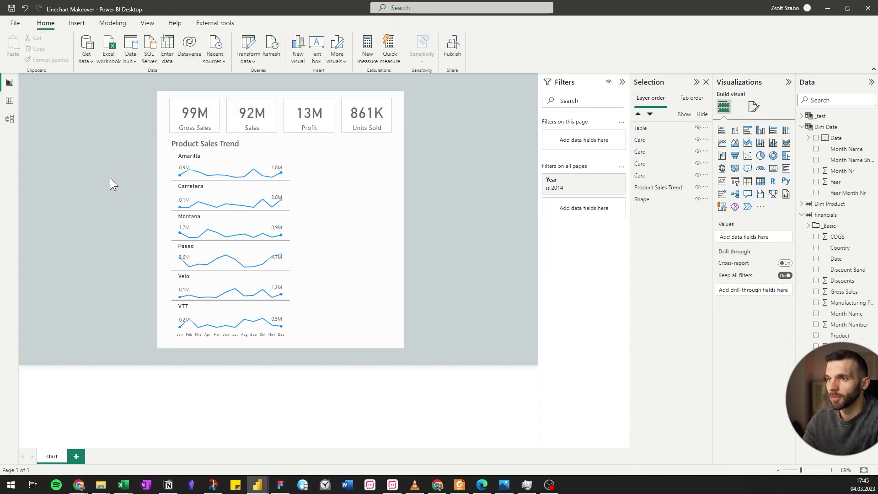
left_click(217, 143)
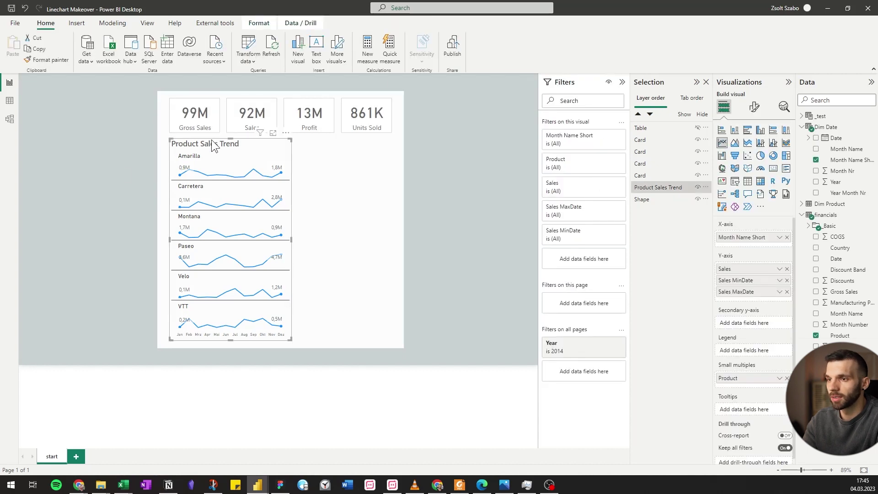
left_click(449, 188)
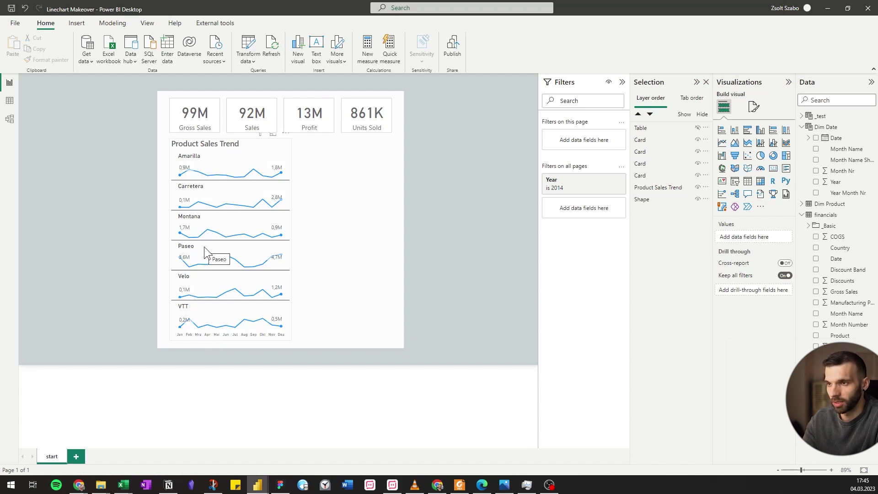
mouse_move(202, 265)
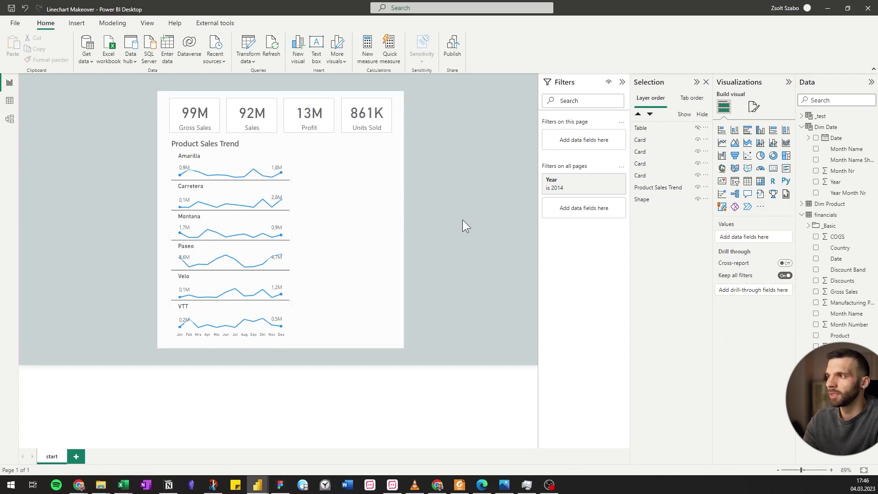
- Unhide the product sales table and move it to the right of the sparklines
left_click(697, 128)
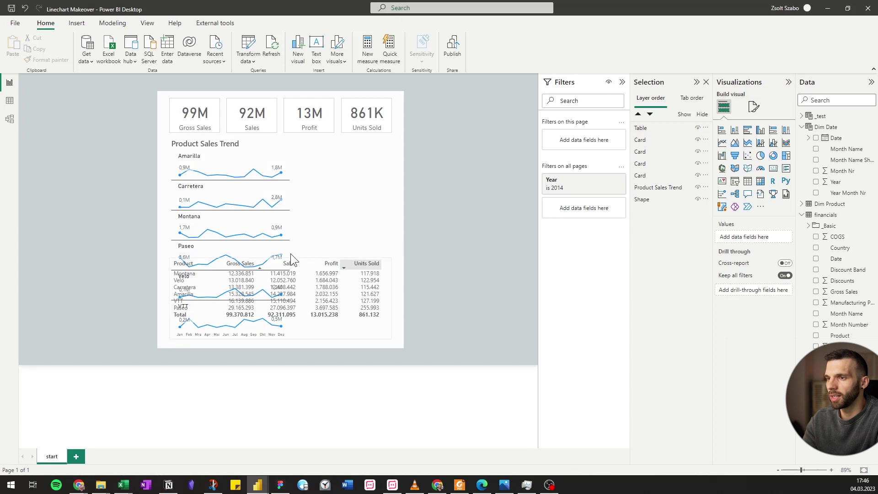
left_click(272, 261)
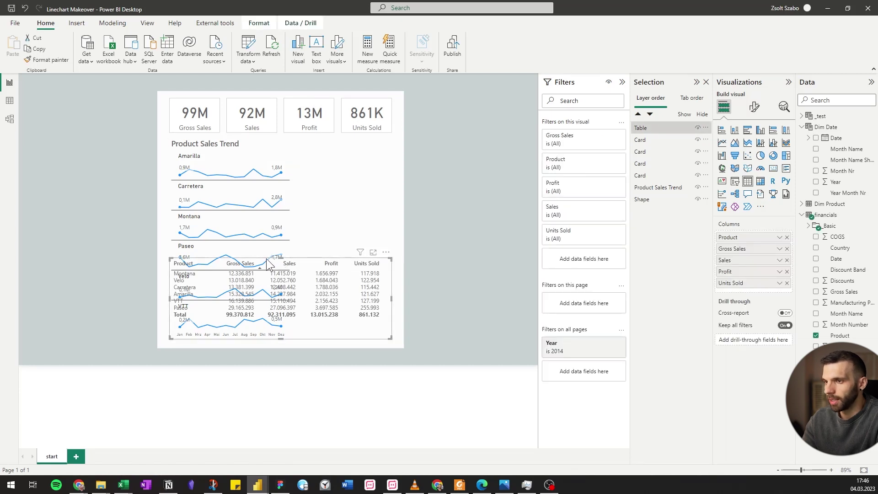
left_click_drag(262, 259, 392, 218)
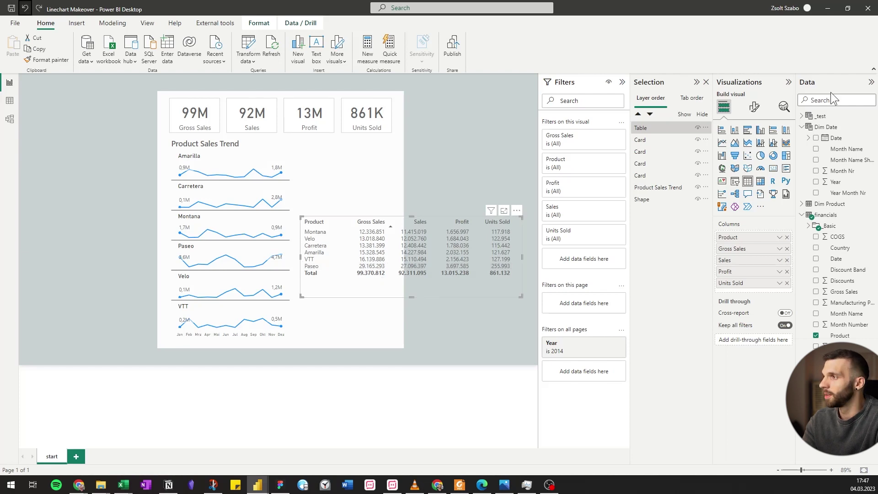
- Convert the table to a clustered bar chart and resize it beside the sparklines
left_click(747, 131)
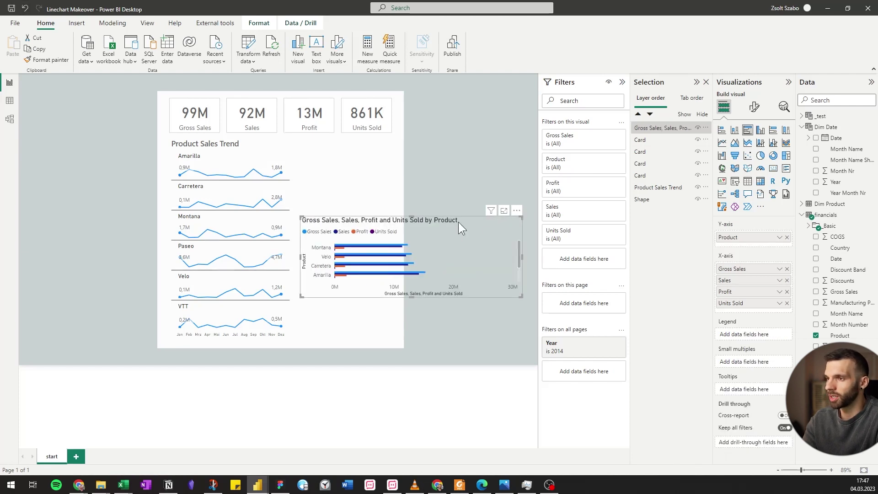
left_click_drag(444, 217, 411, 142)
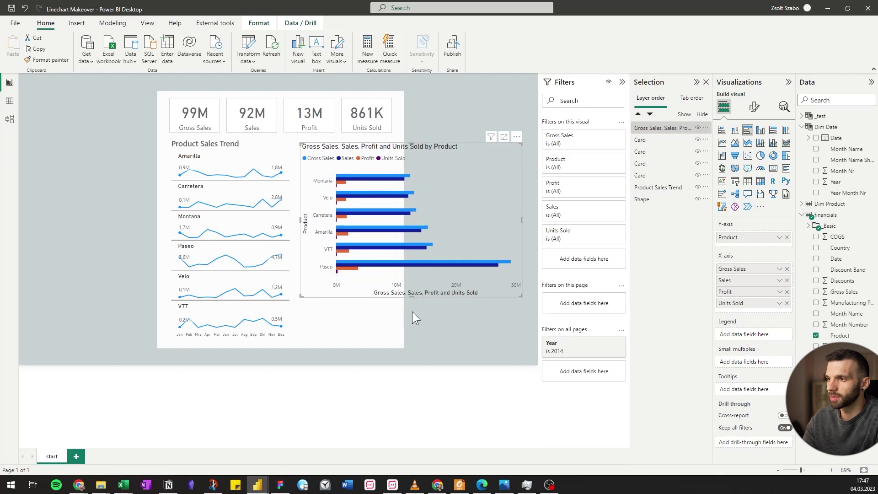
left_click_drag(410, 296, 414, 343)
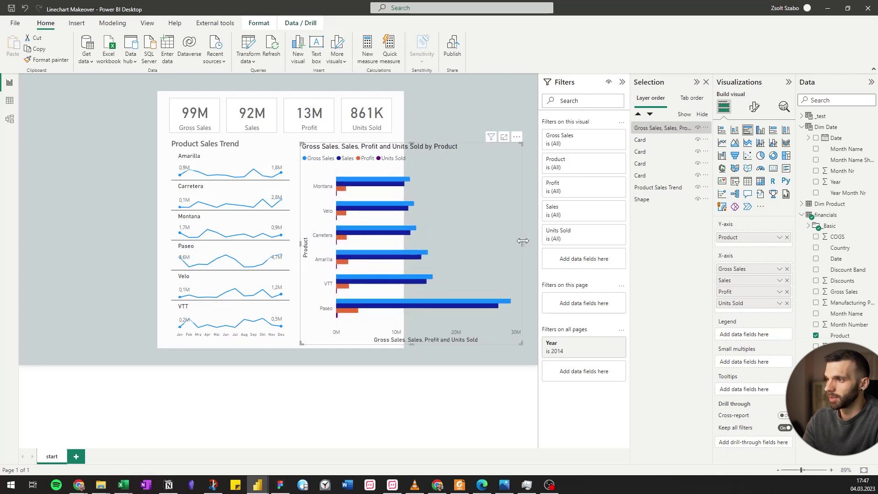
left_click_drag(517, 247, 393, 246)
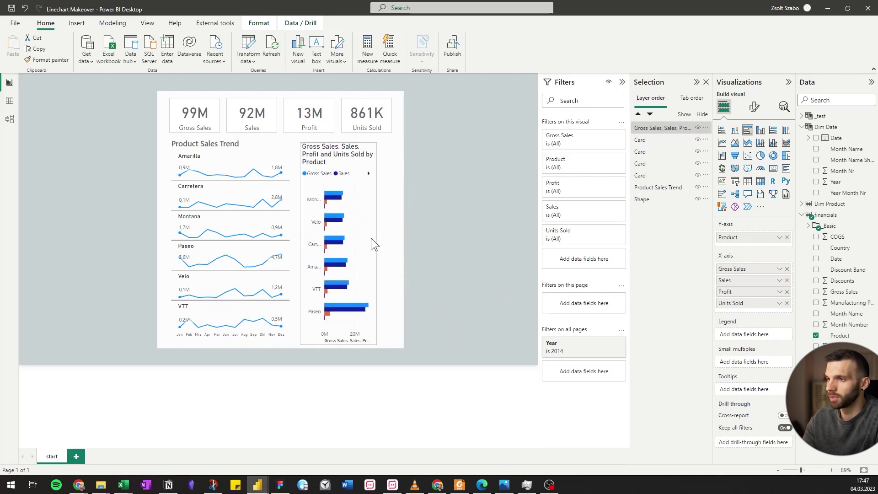
- Turn off the Y-axis, X-axis and both axis titles
left_click(754, 107)
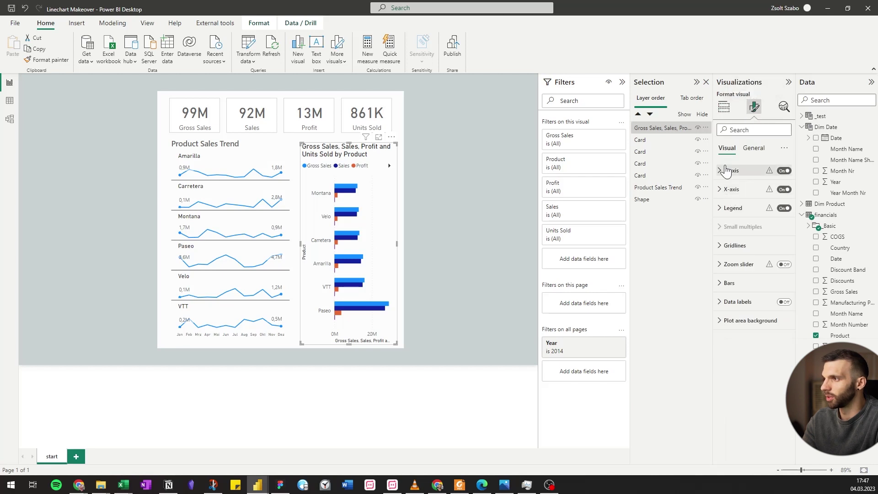
left_click(726, 170)
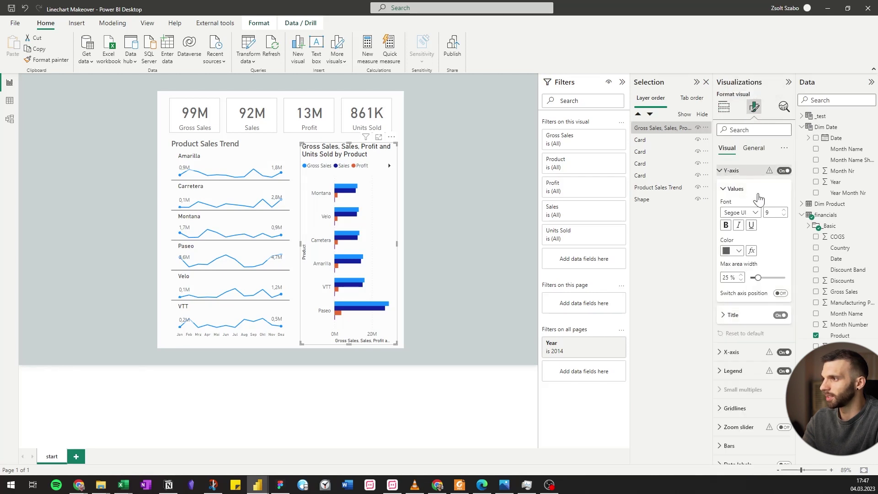
left_click(779, 315)
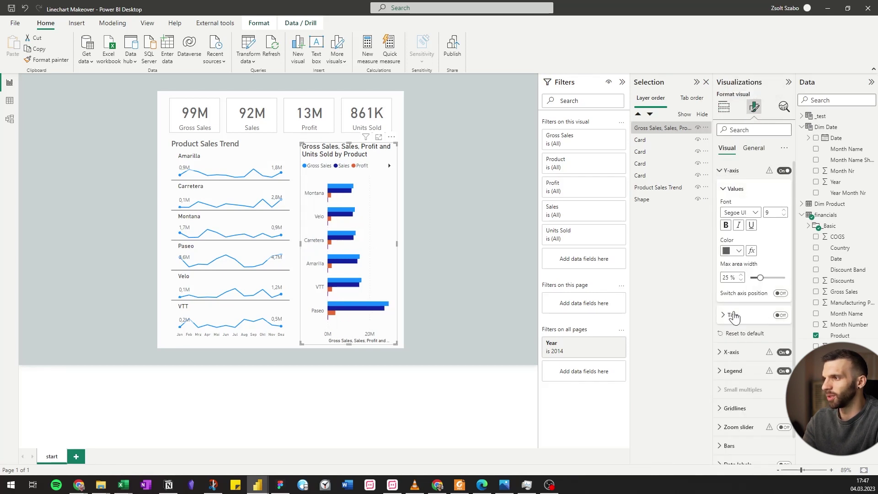
left_click(782, 173)
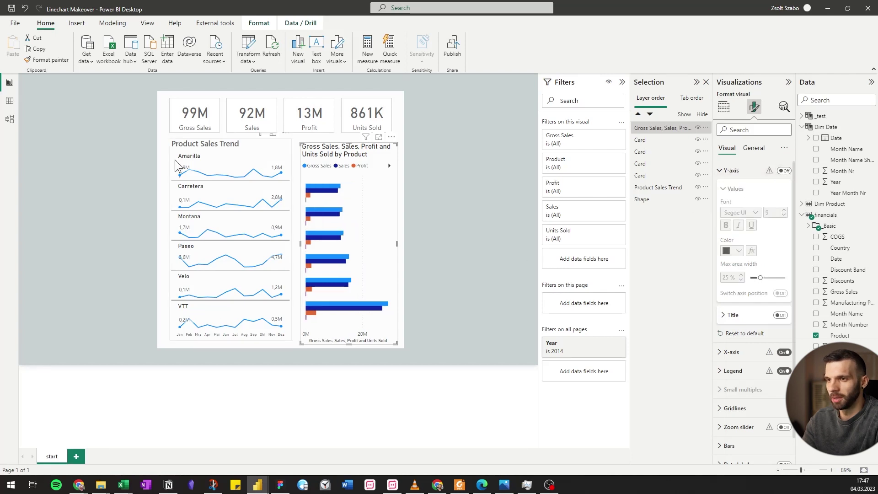
scroll(784, 325, "down", 1)
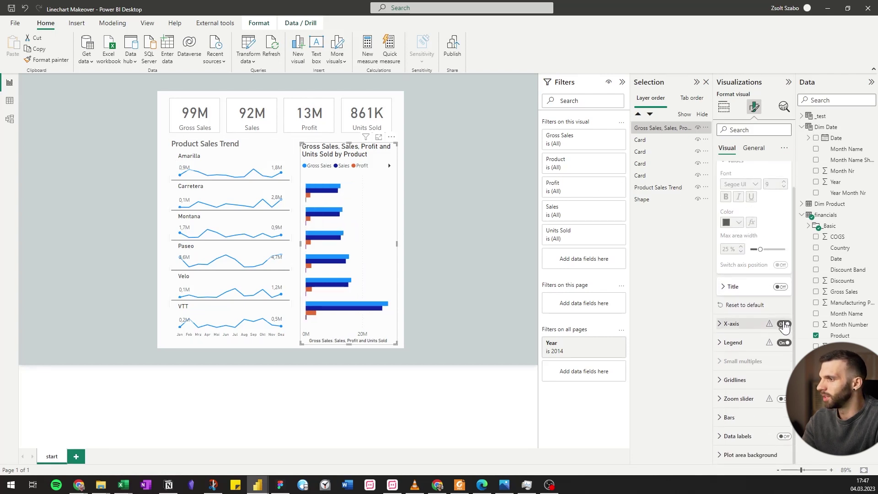
left_click(784, 324)
left_click(761, 323)
scroll(779, 378, "down", 3)
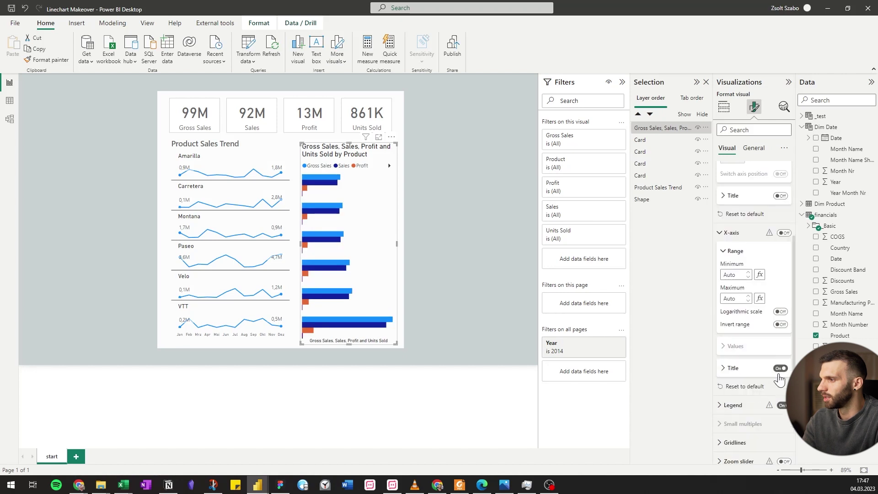
left_click(780, 368)
scroll(757, 286, "down", 2)
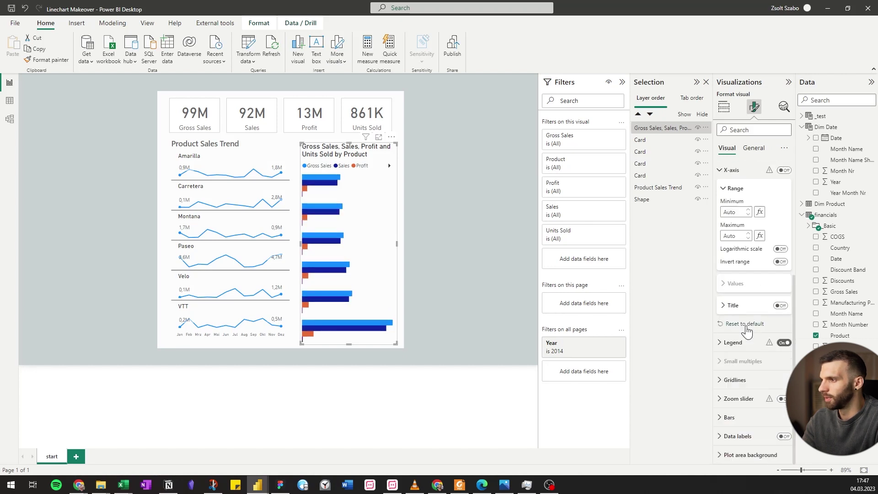
- Set the bars' inner padding to 29 px
left_click(728, 417)
scroll(748, 349, "down", 4)
scroll(748, 350, "down", 1)
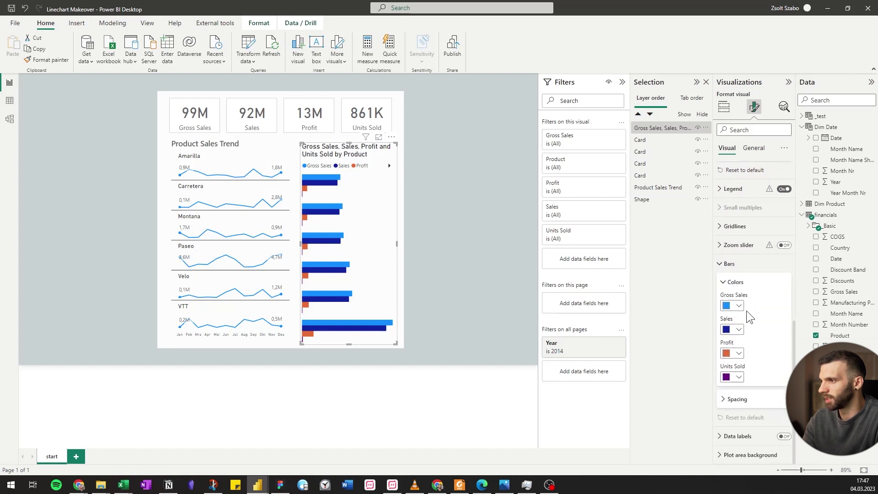
left_click(734, 404)
scroll(750, 357, "down", 1)
scroll(747, 361, "down", 1)
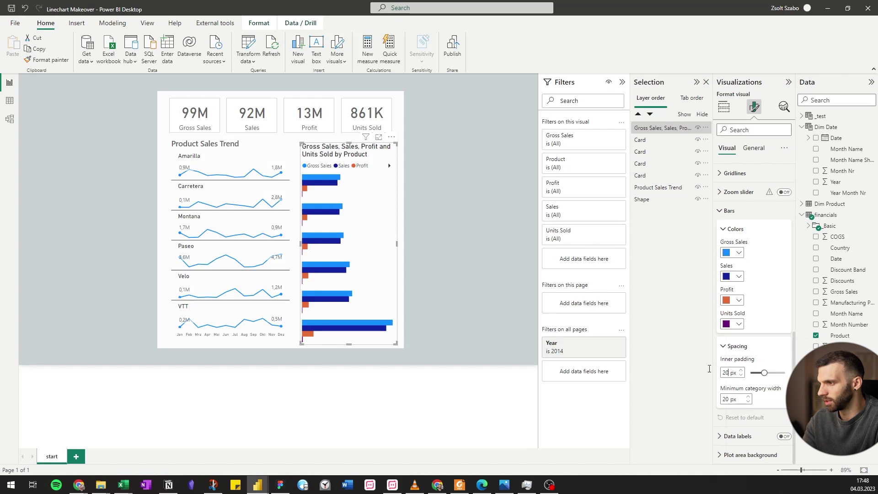
key("BackSpace")
type("3")
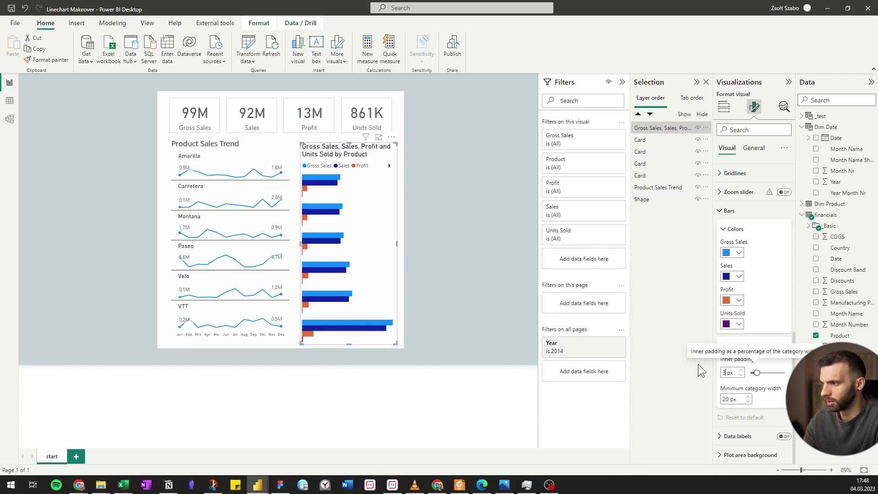
key("Down")
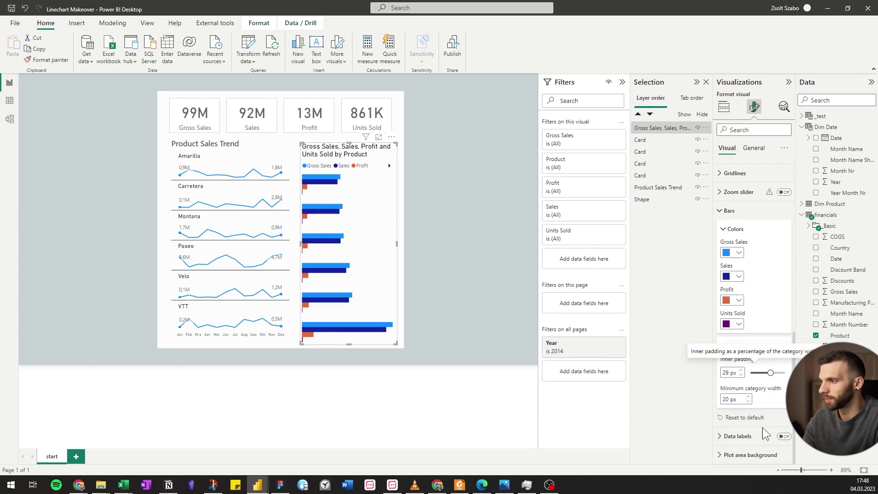
- Turn on bar data labels and switch off the chart title
left_click(783, 436)
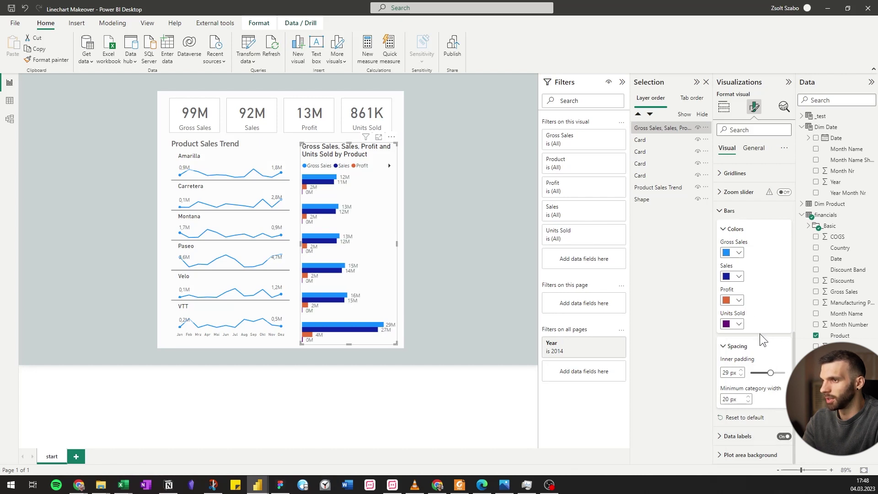
scroll(760, 336, "up", 5)
left_click(753, 149)
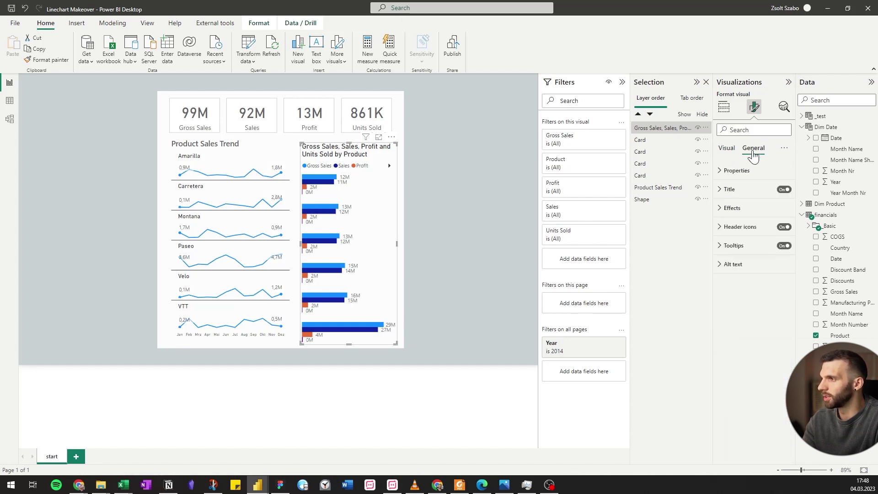
left_click(784, 190)
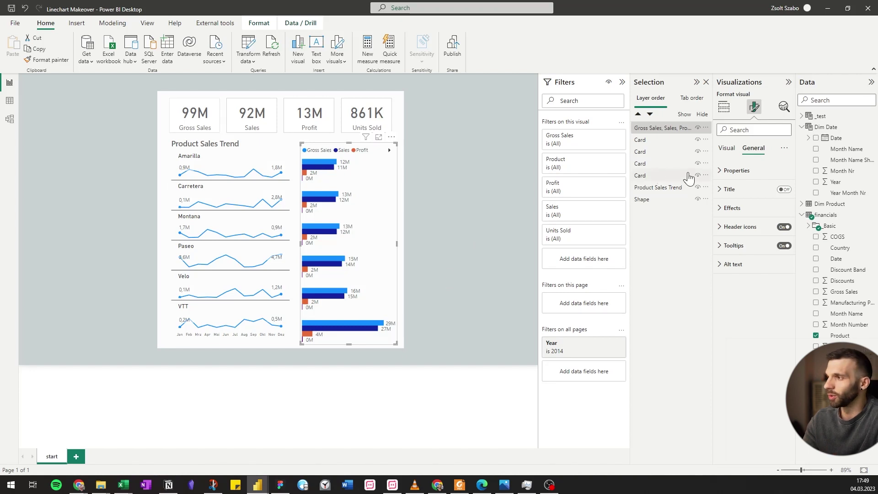
- Duplicate the bar chart and place the copy right of the original
left_click(726, 147)
left_click(327, 147)
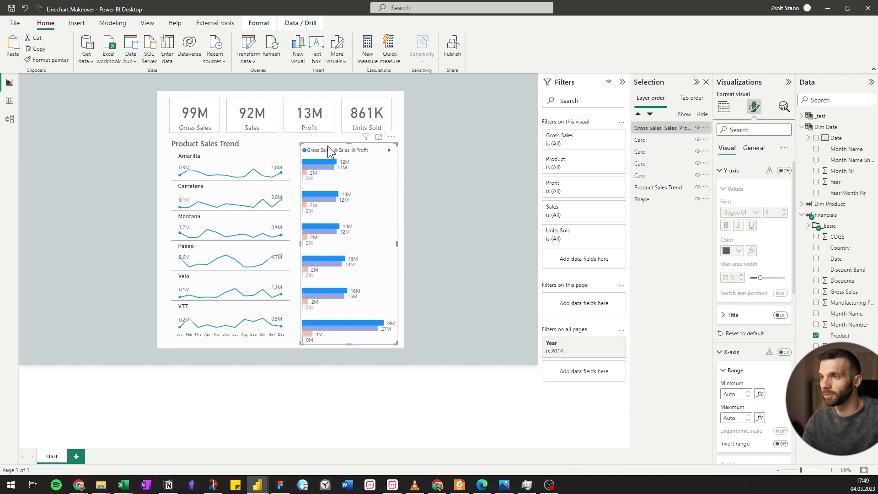
key("ctrl+c")
key("ctrl+v")
left_click_drag(329, 151, 423, 149)
- Remove Units Sold from the original, and Gross Sales, Sales and Profit from the copy
left_click(322, 144)
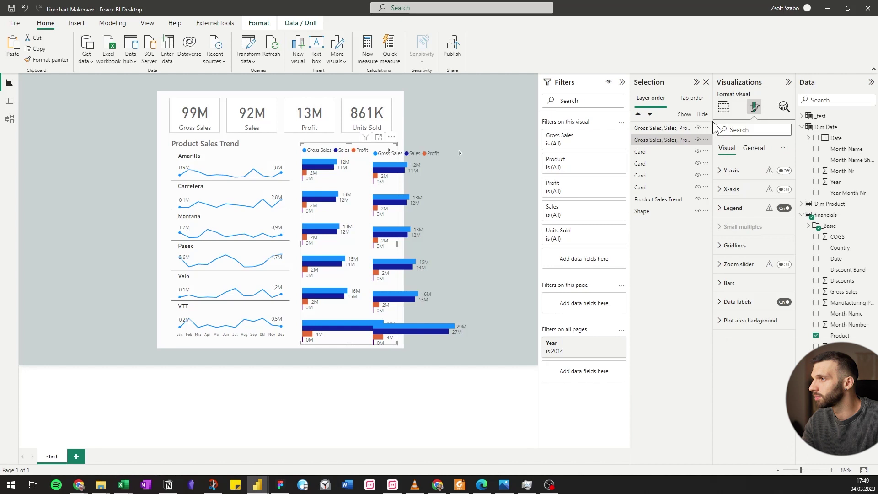
left_click(724, 107)
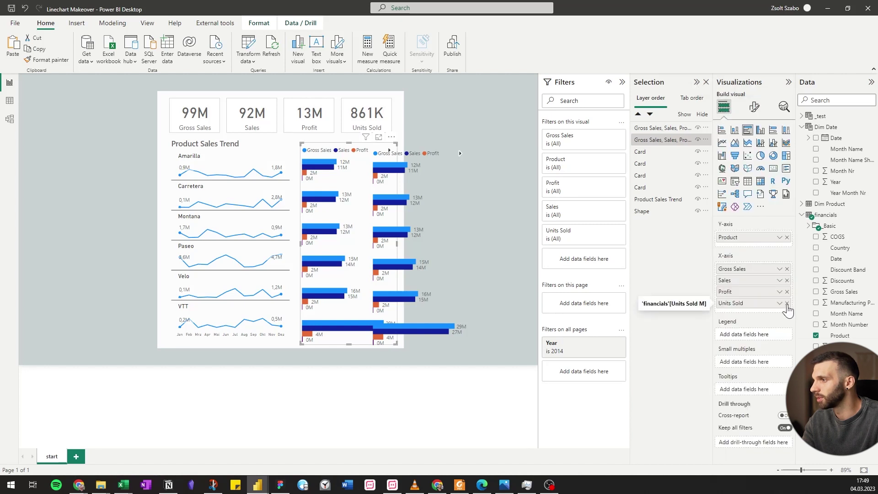
left_click(787, 303)
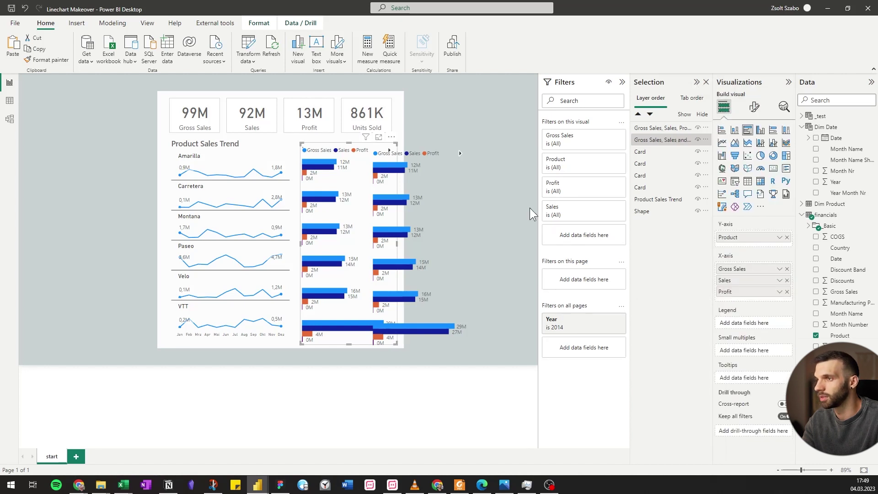
left_click(411, 153)
left_click(787, 269)
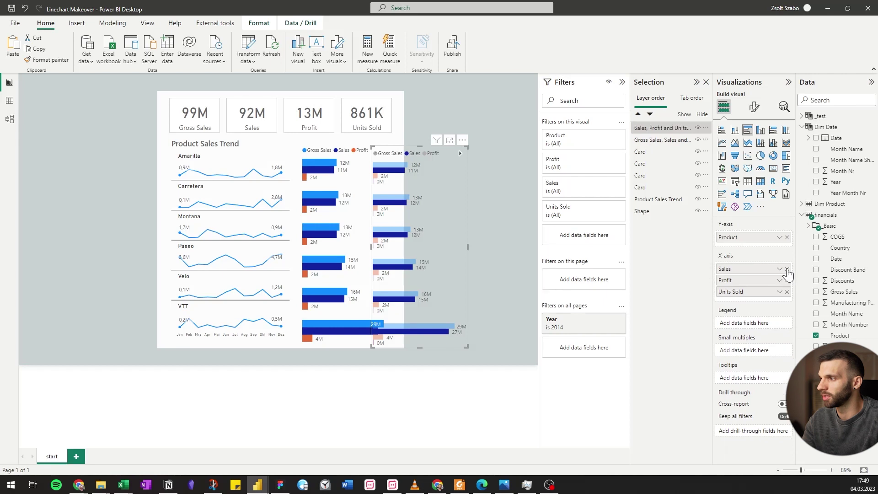
left_click(787, 269)
left_click(787, 269)
left_click(477, 243)
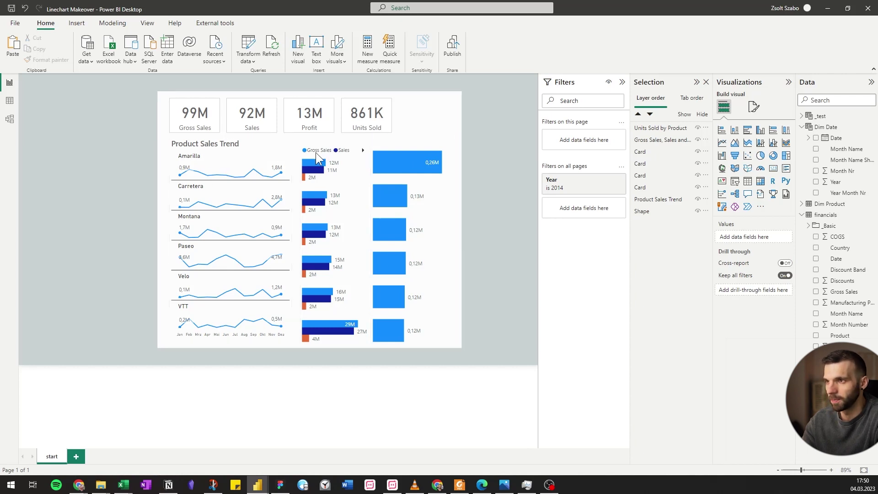
- Sort the small multiples by Sales and the sales bar chart descending
left_click(212, 144)
left_click(286, 134)
mouse_move(347, 187)
left_click(415, 199)
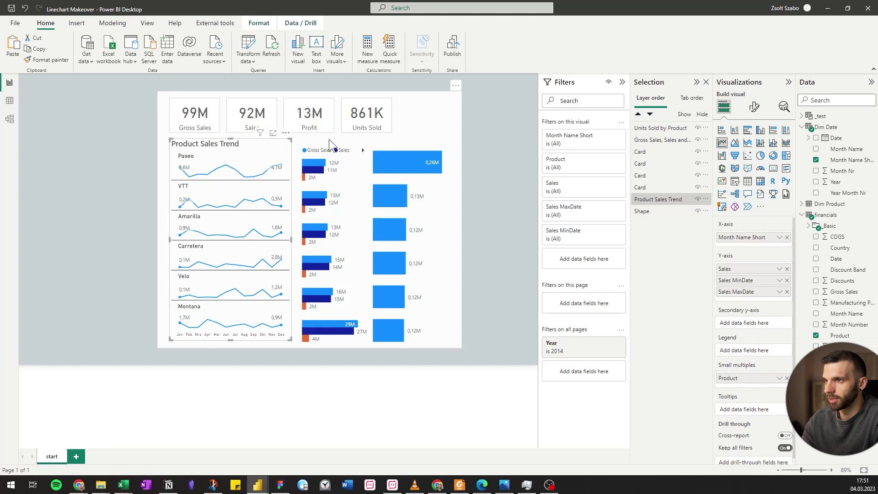
left_click(330, 150)
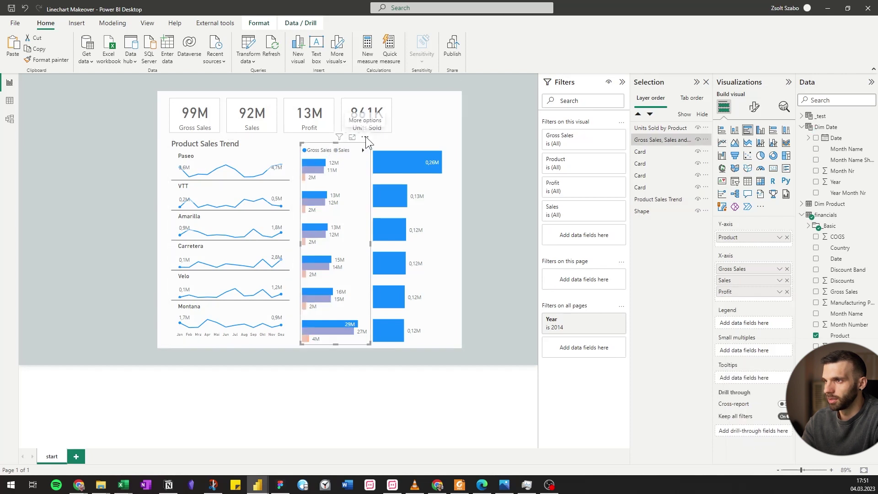
left_click(365, 136)
mouse_move(439, 193)
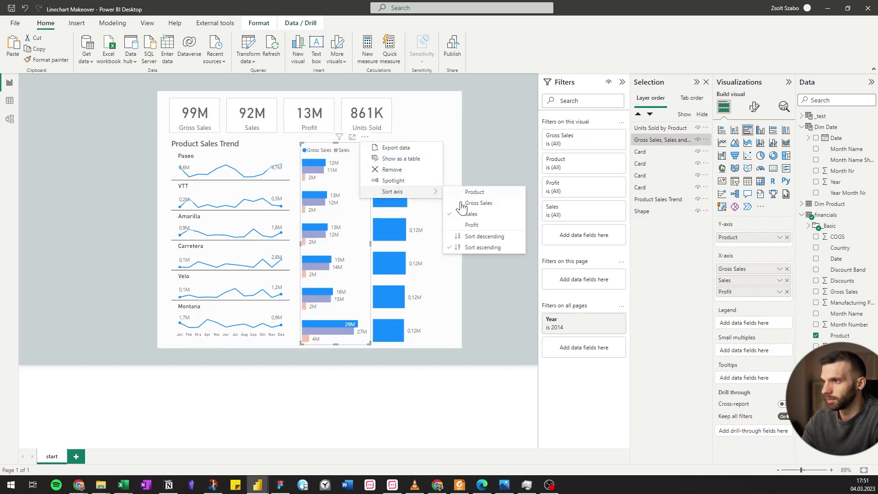
left_click(476, 235)
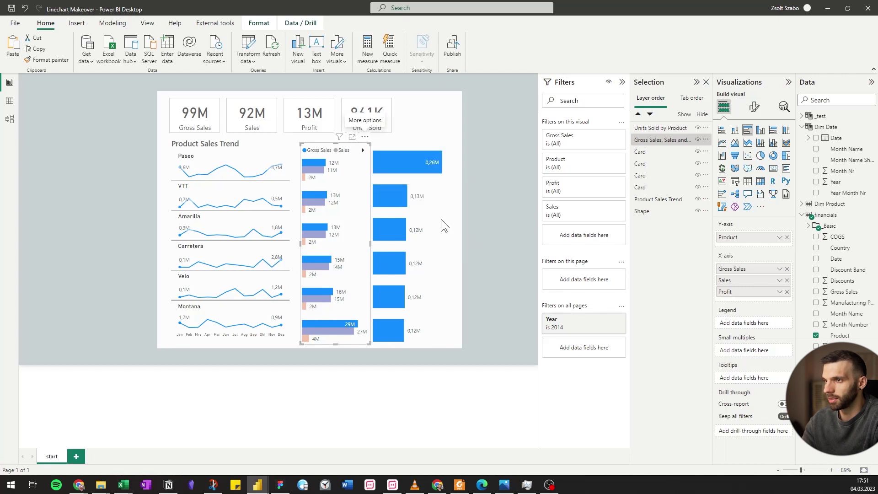
- Add Sales M to the Units Sold chart's Tooltips well
left_click(396, 148)
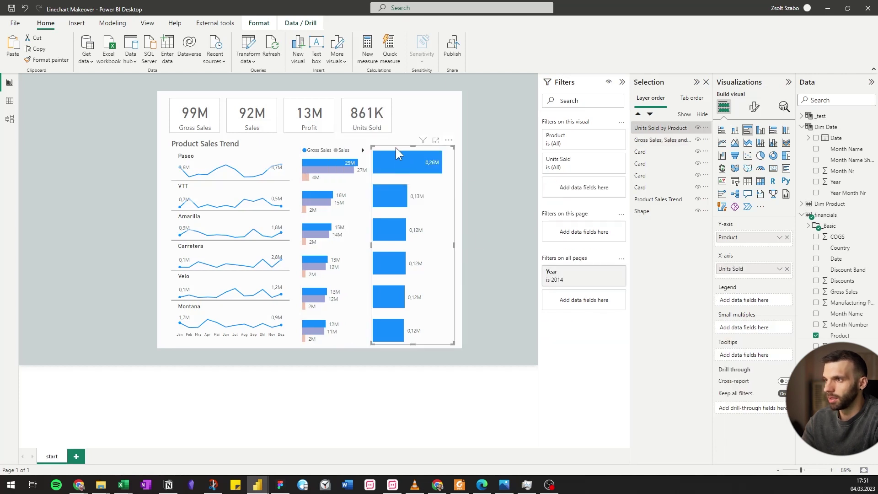
left_click(449, 140)
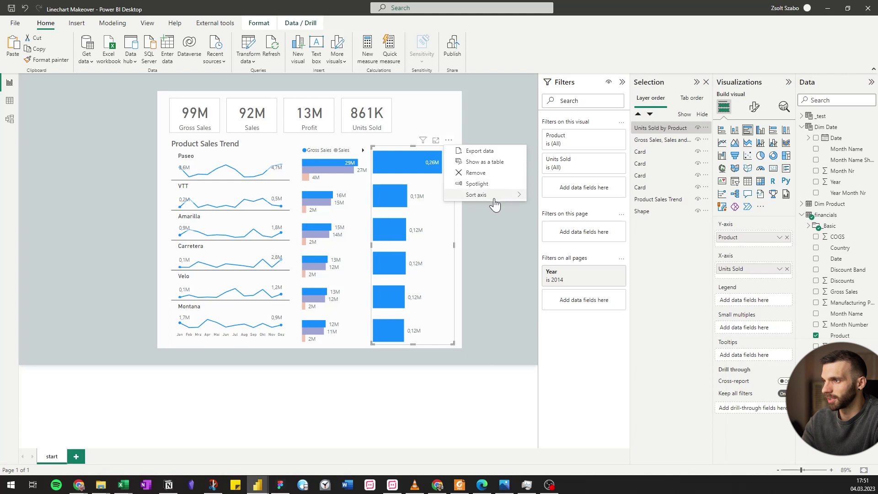
mouse_move(493, 199)
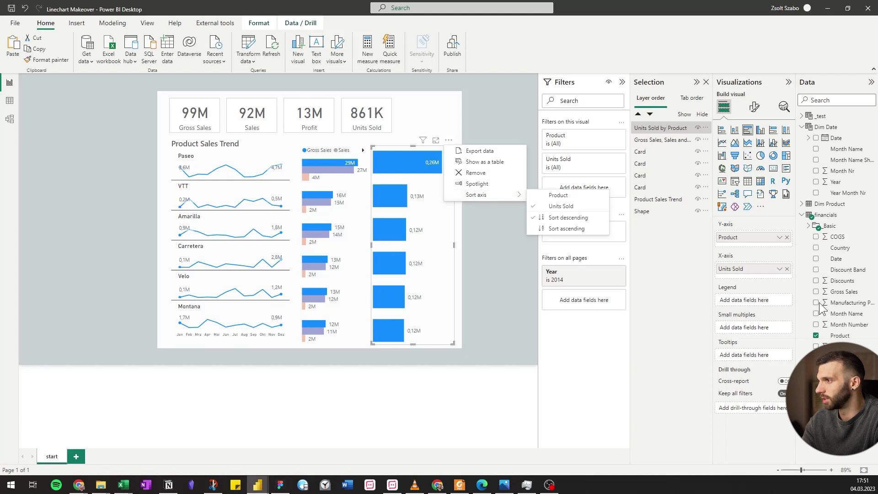
left_click(810, 230)
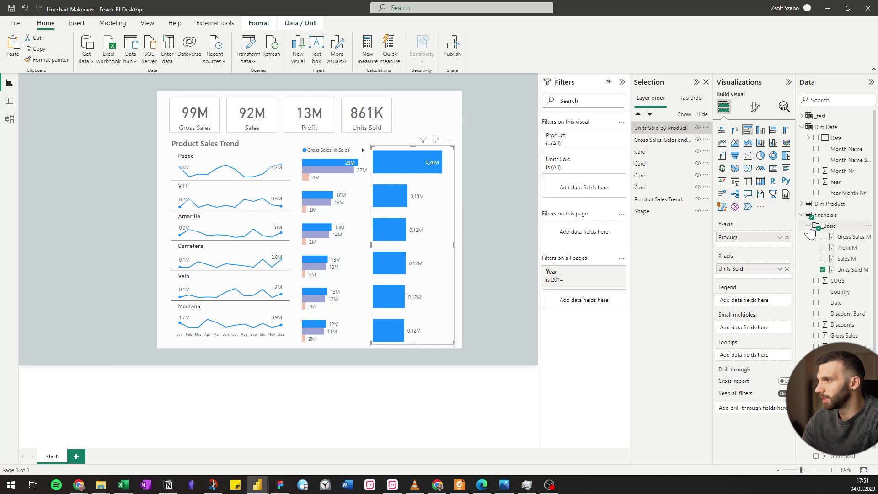
left_click(809, 226)
left_click_drag(846, 259, 750, 355)
left_click(448, 140)
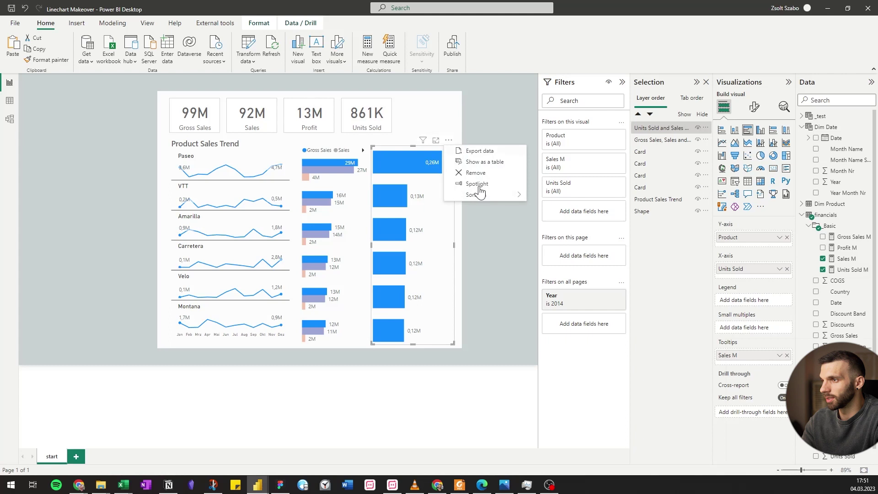
- Sort the Units Sold chart by Sales M
mouse_move(510, 195)
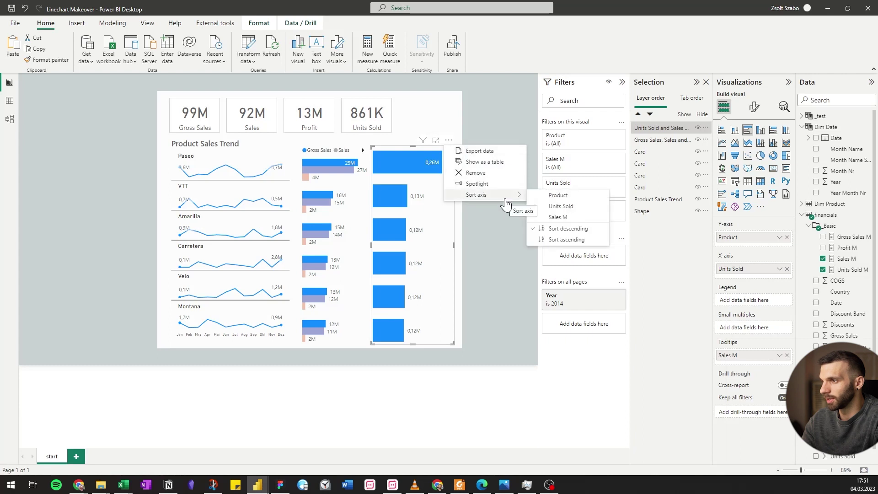
left_click(574, 220)
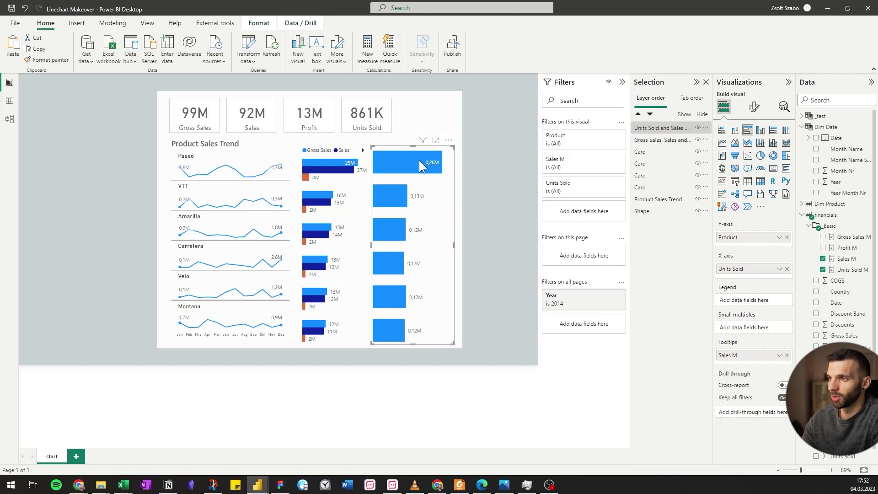
mouse_move(425, 173)
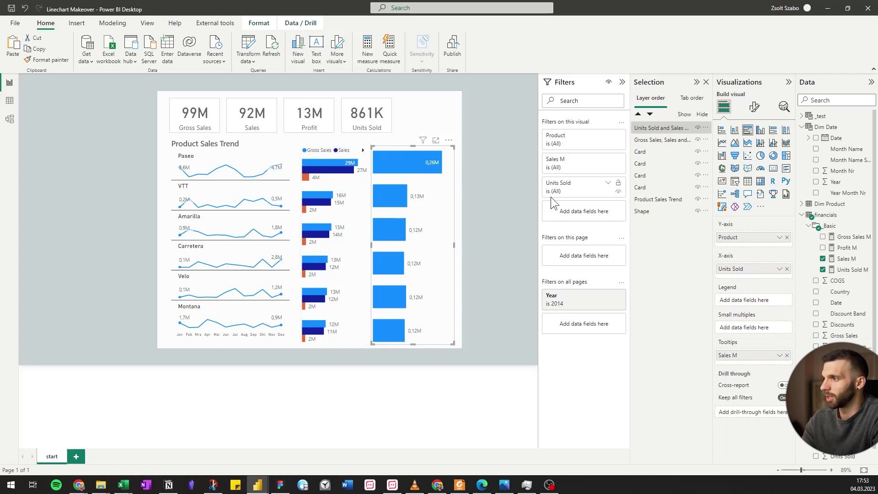
- Set the Units Sold bars' inner padding to 0 px
left_click(754, 106)
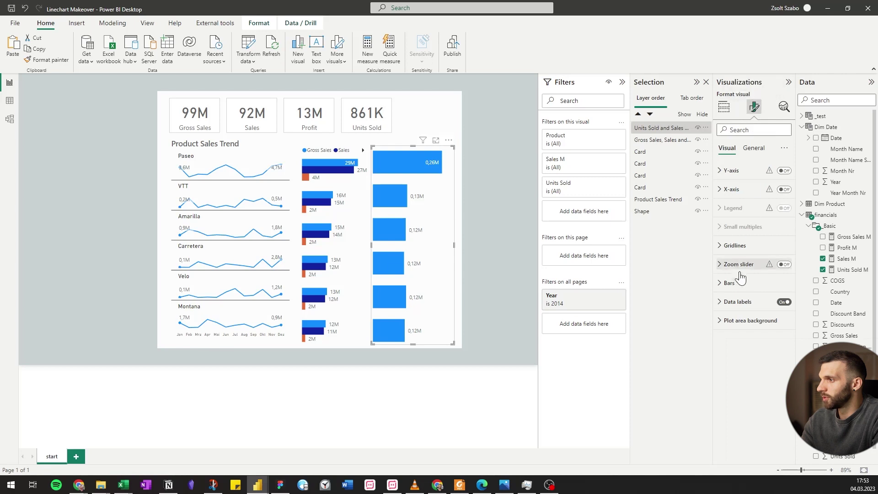
left_click(731, 284)
left_click(729, 360)
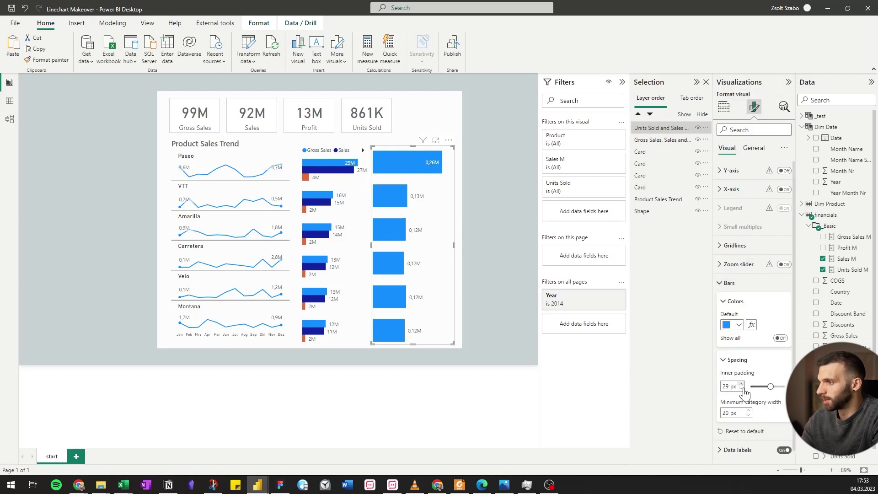
left_click_drag(769, 387, 784, 387)
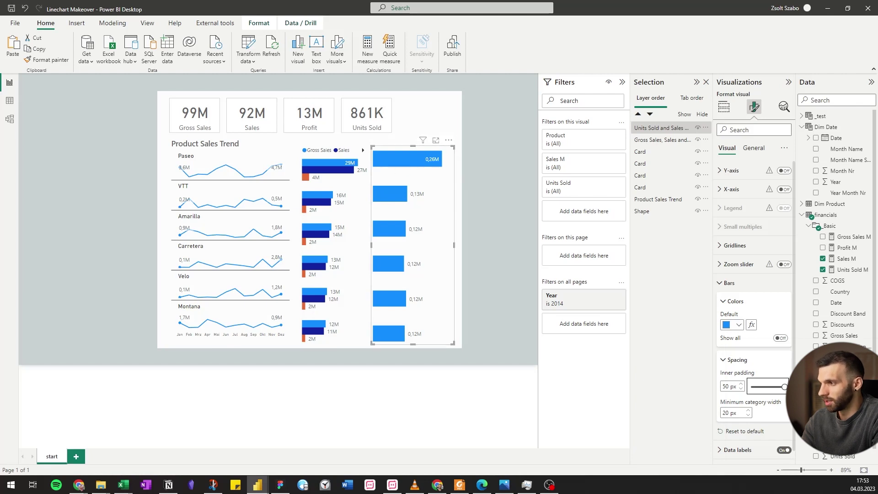
double_click(727, 386)
type("0")
key("Return")
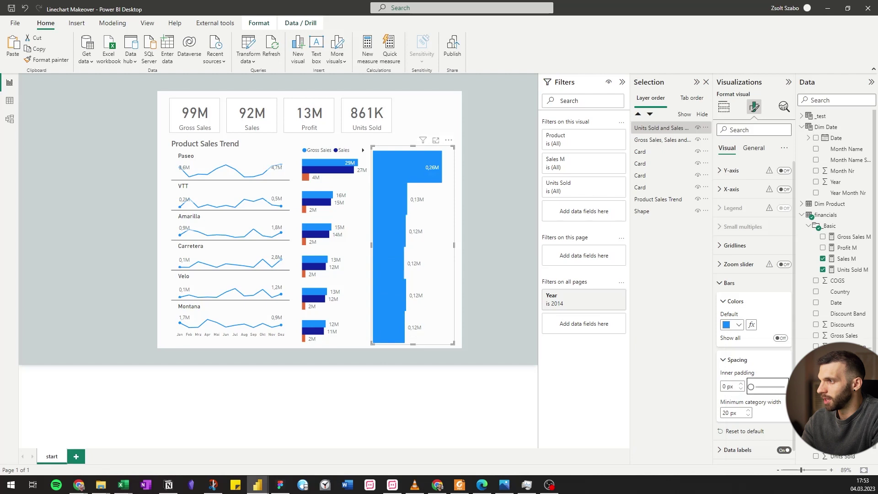
- Start a new financials measure with the formula 'Tabla= blank()'
right_click(844, 294)
key("Escape")
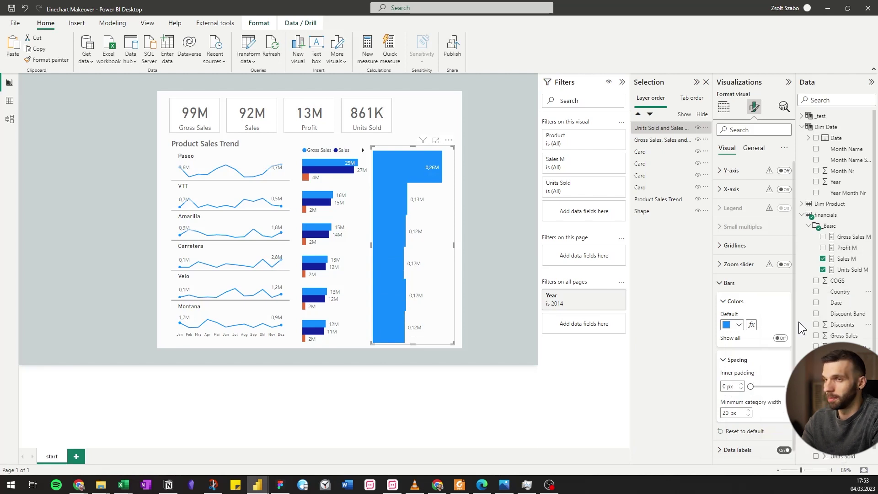
type("Tabla= blank()")
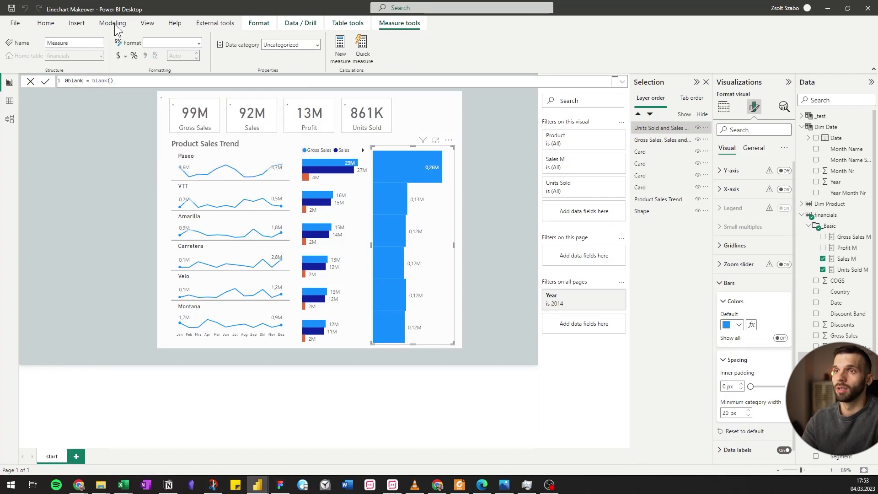
- Commit the 0blank measure and add it to the Units Sold chart's X-axis
key("Return")
left_click_drag(838, 281, 432, 242)
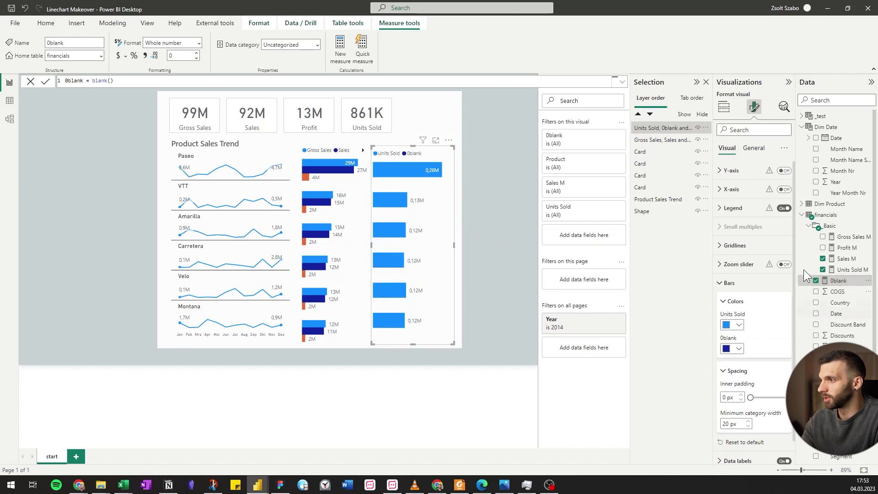
left_click(724, 107)
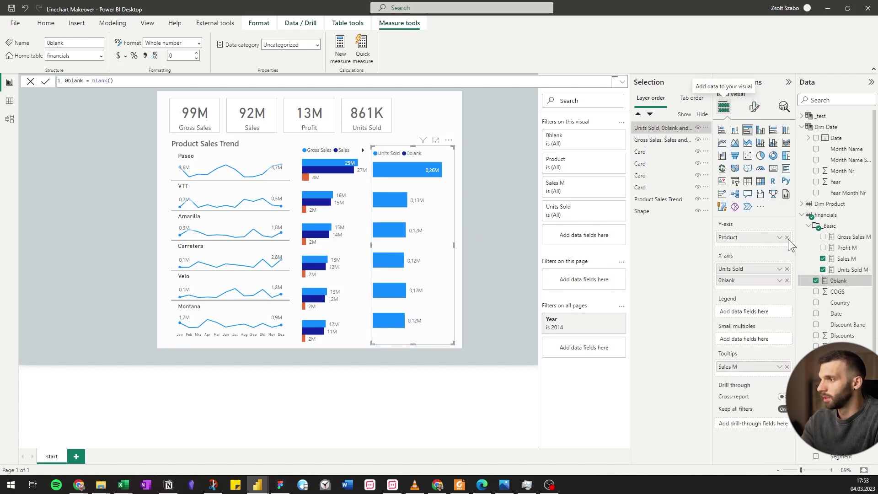
left_click_drag(838, 281, 786, 287)
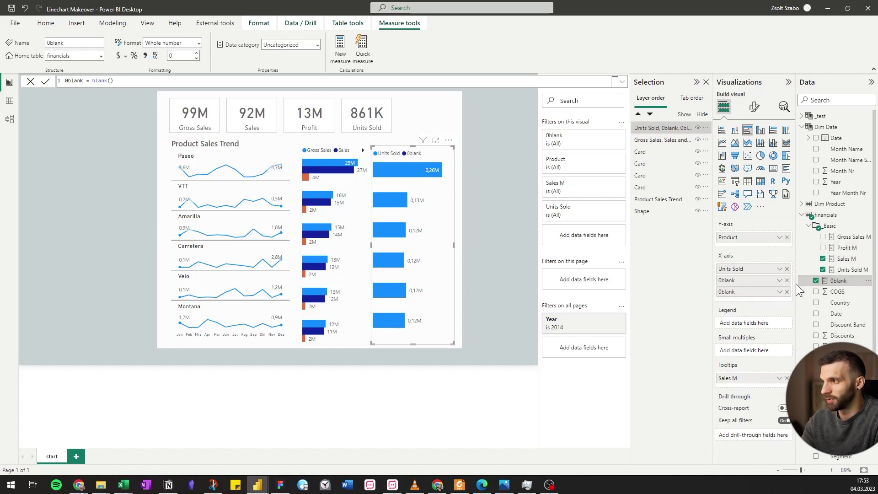
left_click(787, 292)
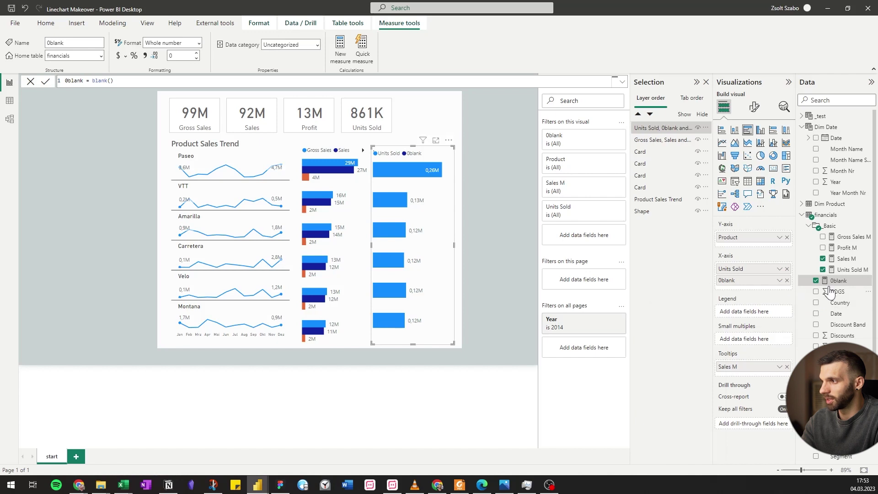
- Create a '1blank = blank()' measure and add it to the X-axis below 0blank
right_click(837, 289)
left_click(775, 318)
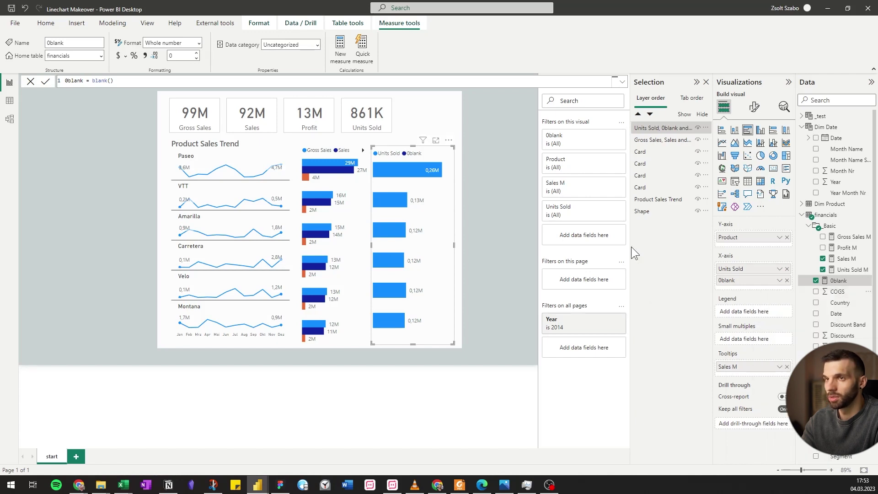
type("1blank = blank()")
key("Return")
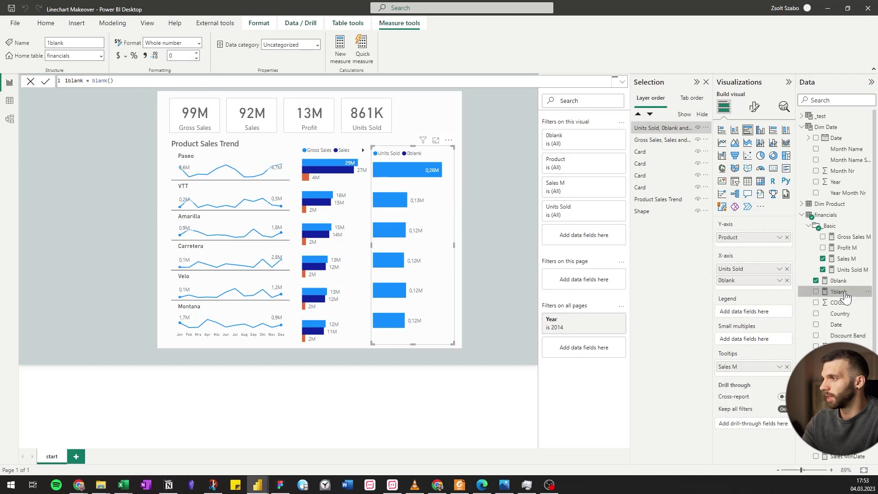
left_click_drag(840, 291, 750, 289)
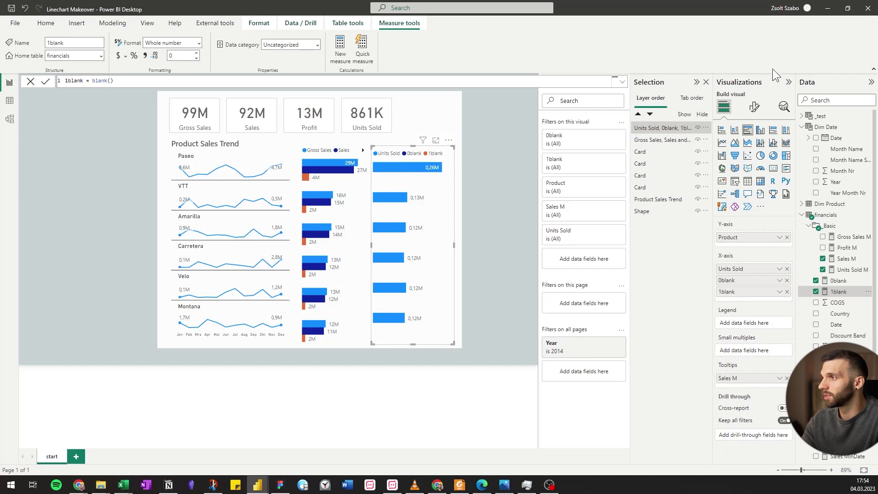
left_click(753, 106)
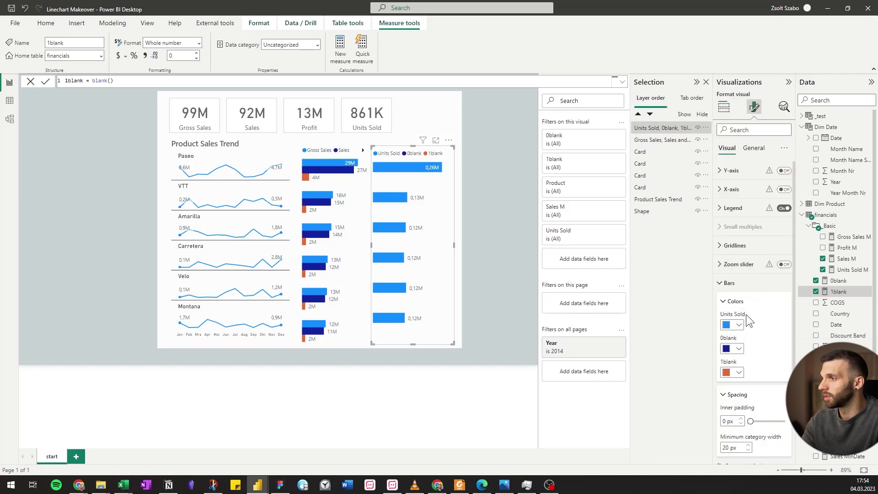
- Set the Units Sold bars' inner padding to 30 px and nudge the chart into alignment
double_click(724, 419)
type("30")
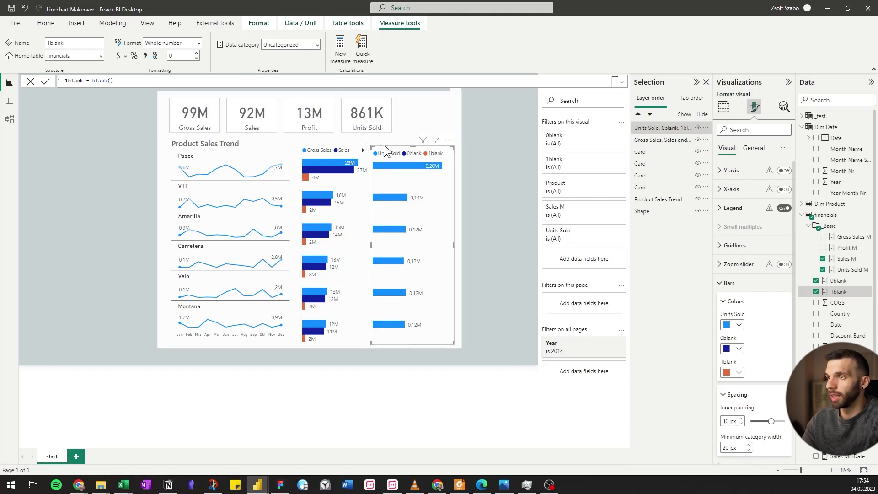
left_click_drag(384, 144, 377, 244)
- Widen the Gross Sales chart, narrow Units Sold from the right, and trim the background panel to match
left_click(337, 146)
left_click(417, 149)
left_click_drag(454, 241, 448, 221)
left_click(451, 226)
left_click(448, 170)
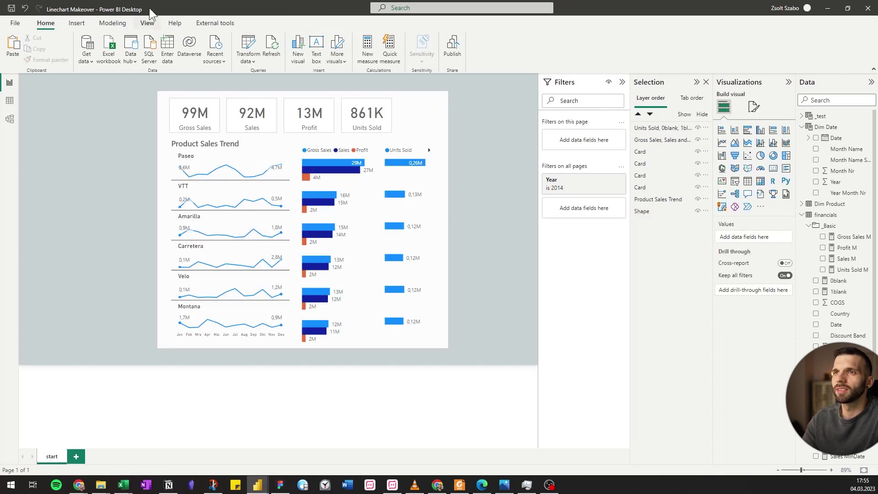
- Insert a rectangle shape, fill it white, and shrink it to a small box
left_click(79, 19)
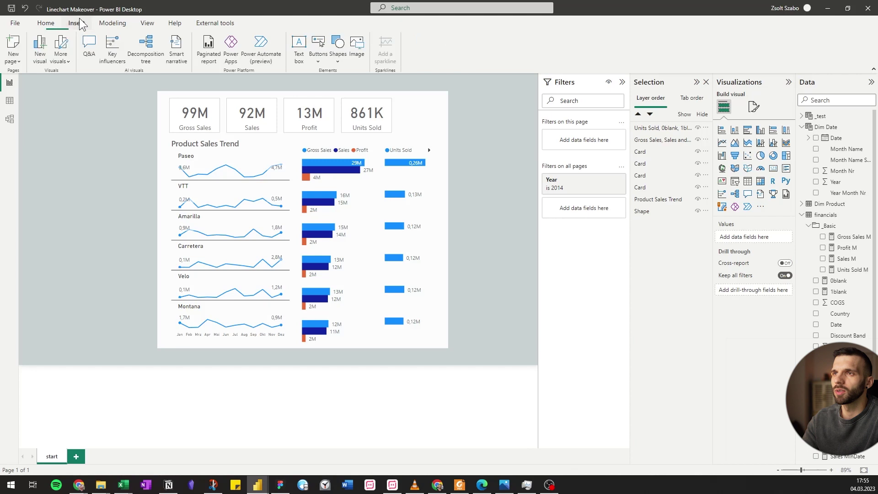
left_click(339, 59)
left_click(338, 91)
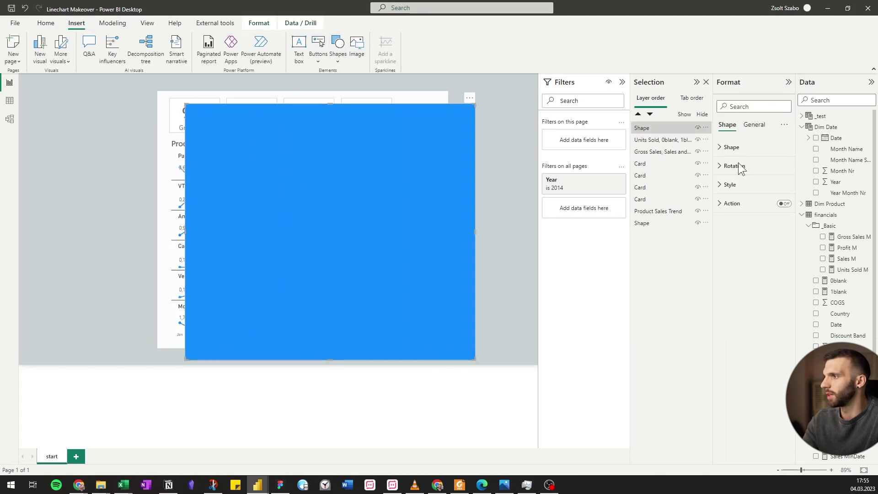
left_click(730, 185)
left_click(739, 227)
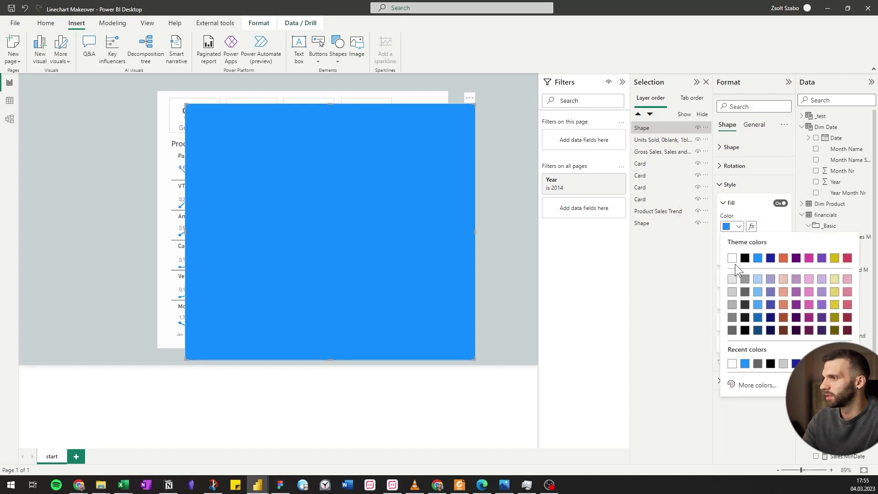
left_click(732, 259)
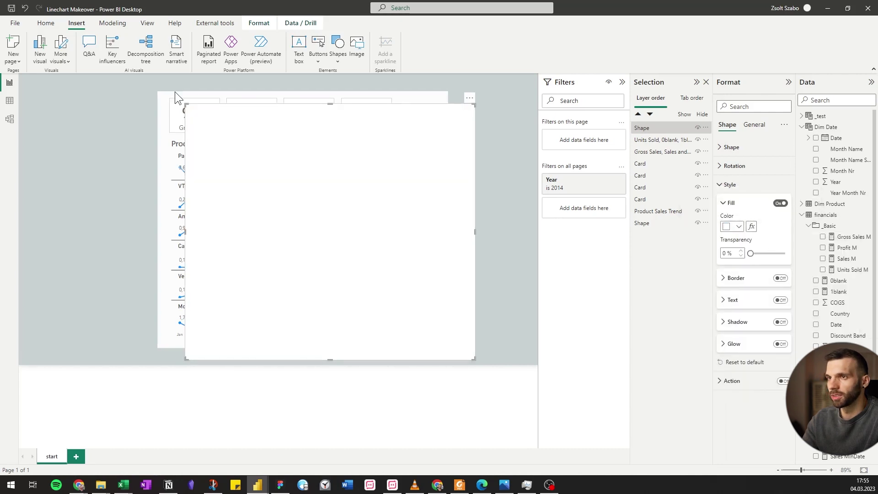
left_click_drag(185, 103, 432, 151)
- Cover the chart's legend arrow with the white box and colour the Gross Sales bars grey
left_click(482, 180)
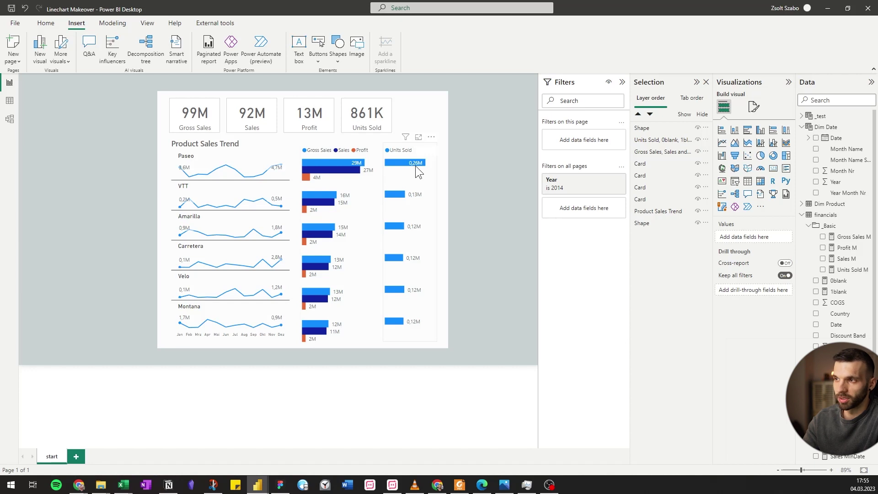
left_click(323, 149)
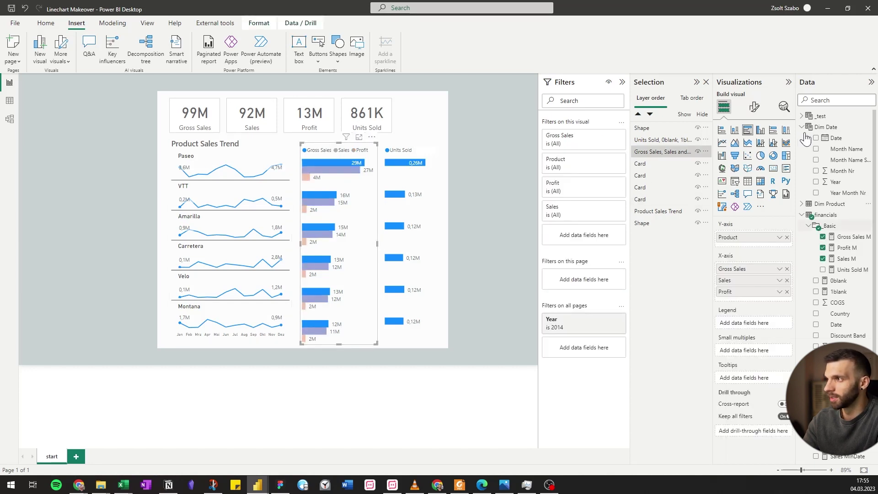
left_click(754, 107)
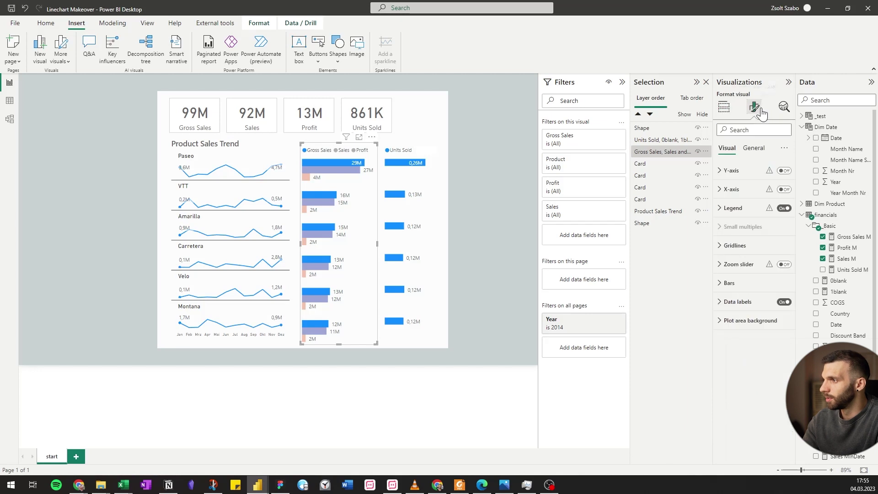
left_click(731, 282)
left_click(739, 324)
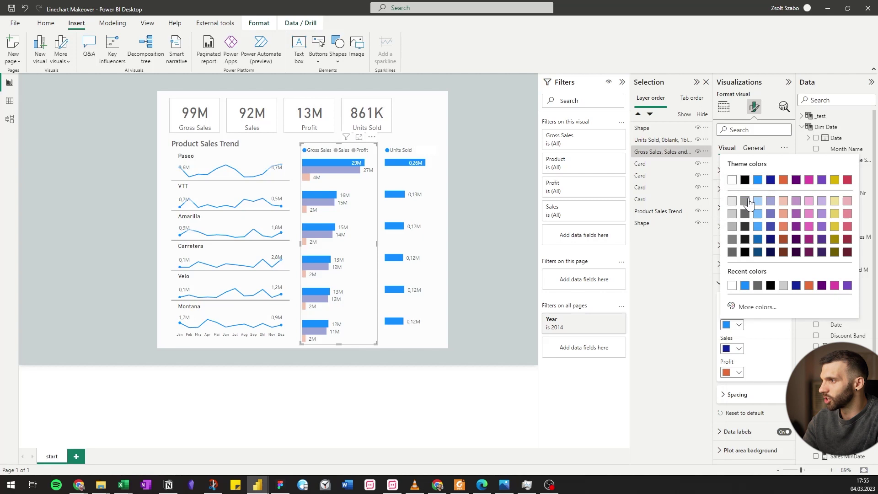
left_click(745, 202)
- Colour the Sales bars bright blue and Profit dark blue, then bring up the Units Sold bar colours
left_click(739, 349)
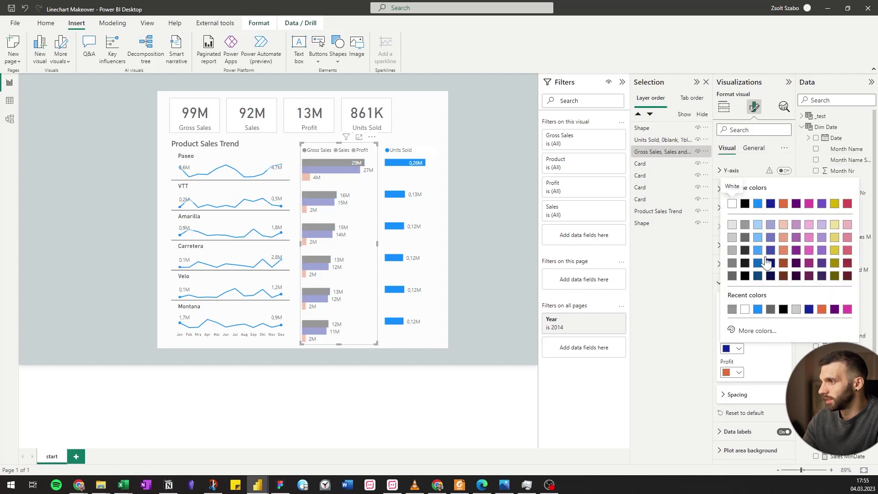
left_click(757, 204)
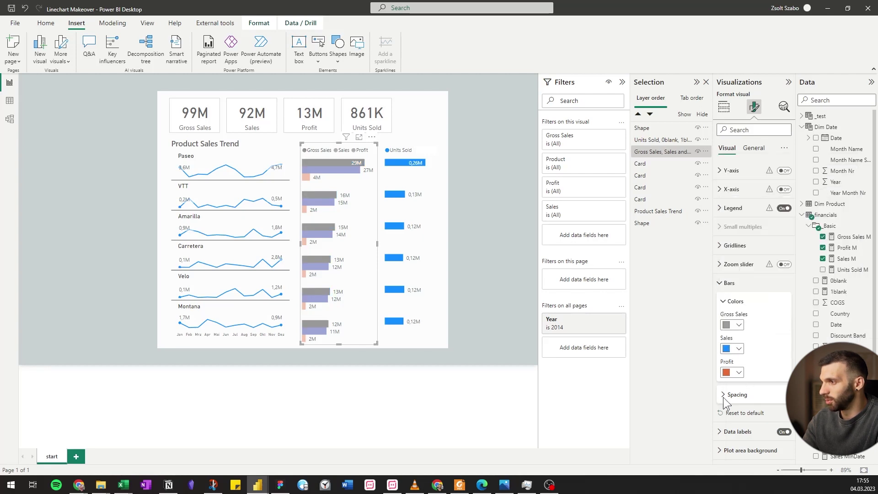
left_click(739, 376)
left_click(754, 275)
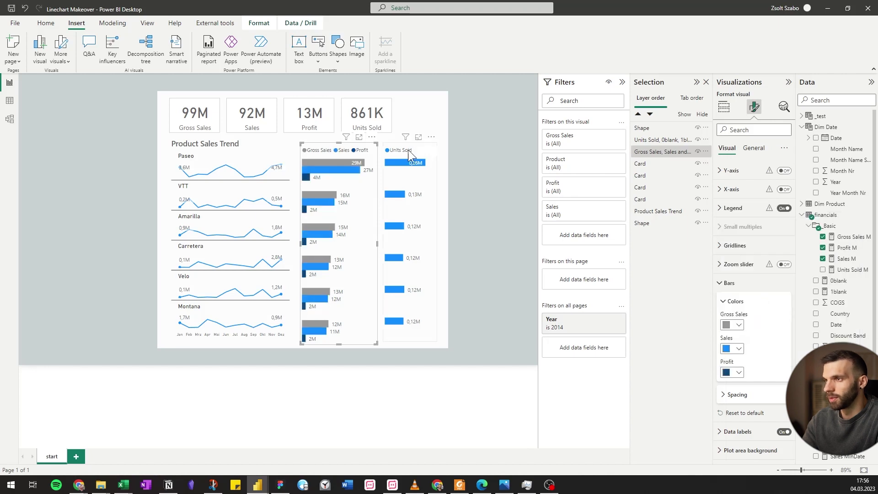
left_click(408, 146)
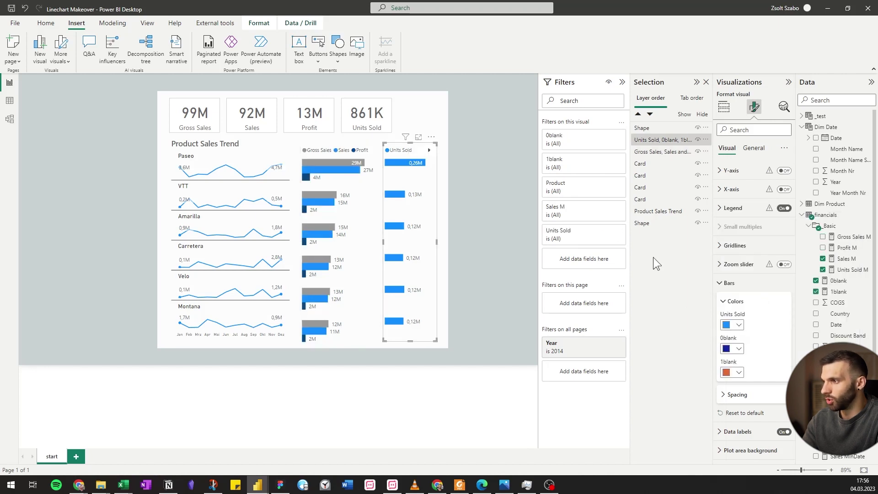
left_click(737, 326)
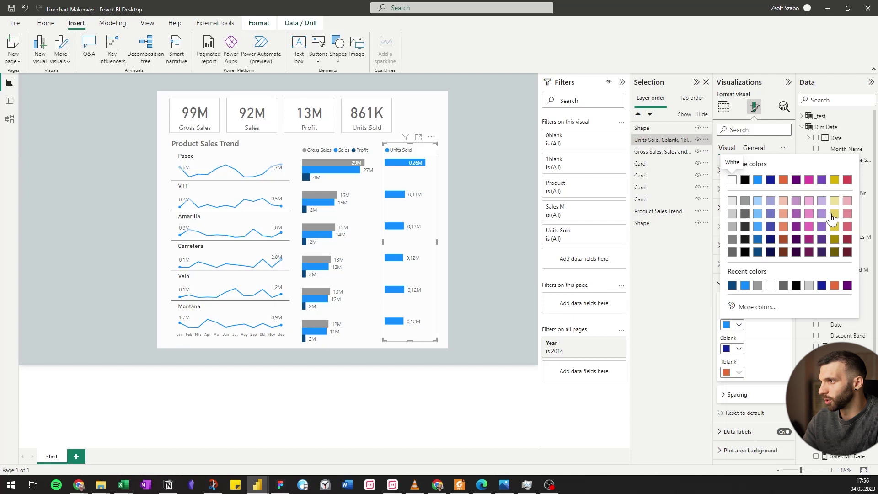
- Colour the Units Sold bars light purple and set all four KPI cards' width to 150
left_click(823, 214)
key("Escape")
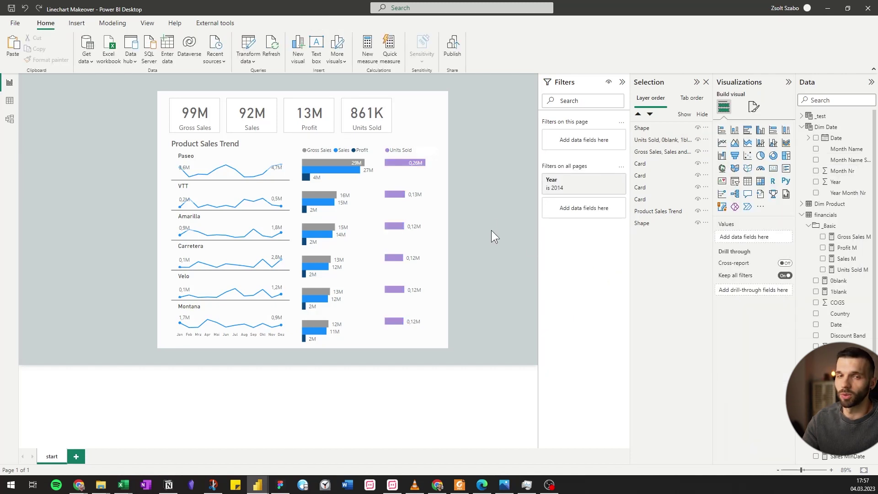
left_click(365, 116)
left_click(309, 116, "ctrl")
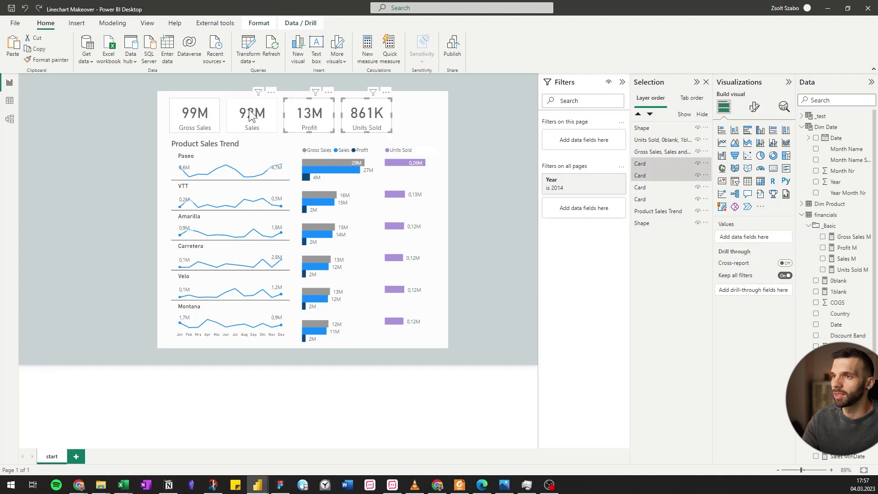
left_click(252, 116, "ctrl")
left_click(179, 116, "ctrl")
left_click(755, 108)
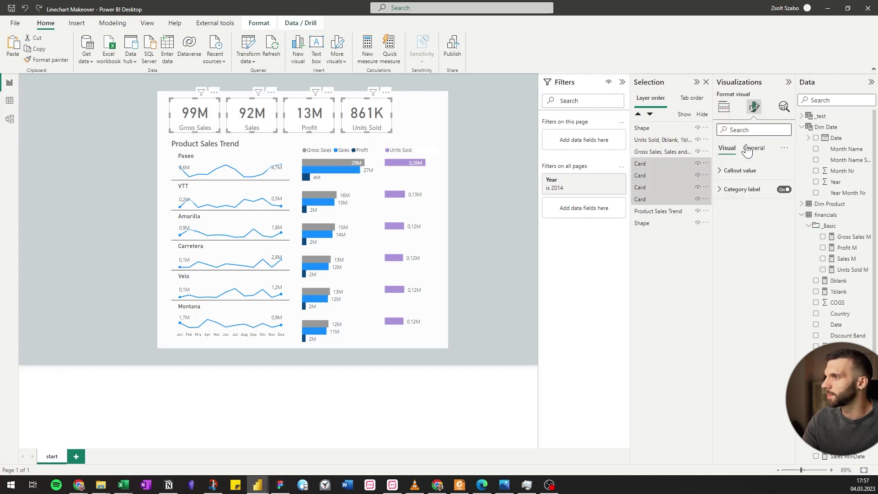
left_click(749, 148)
left_click(737, 171)
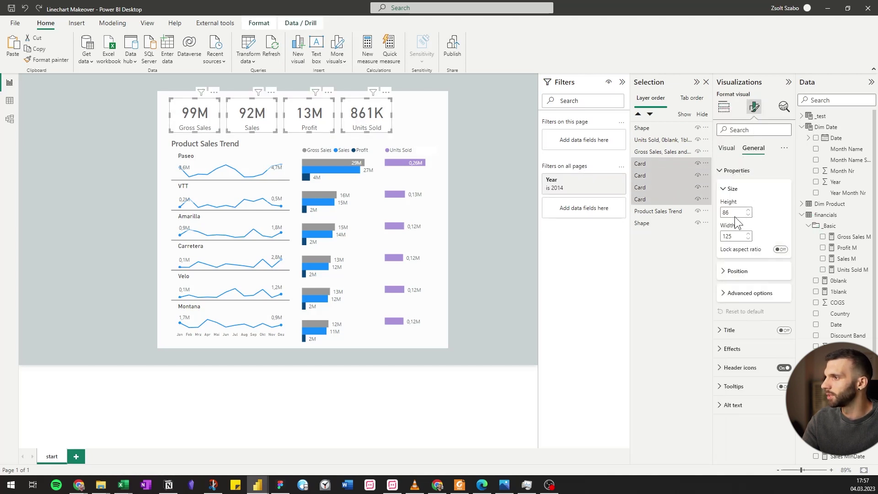
type("150")
key("Return")
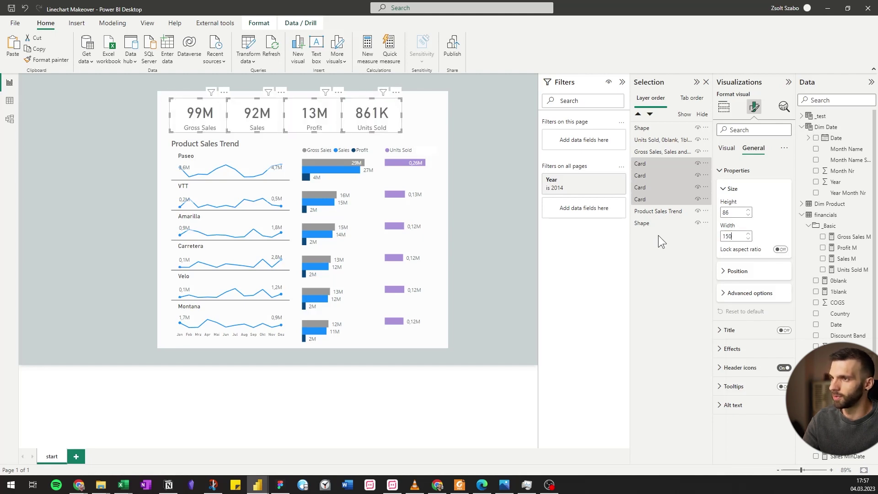
- Move the Units Sold card right and distribute the four KPI cards evenly across the row
left_click_drag(379, 119, 421, 116)
left_click(315, 120, "ctrl")
left_click(278, 121, "ctrl")
left_click(207, 119, "ctrl")
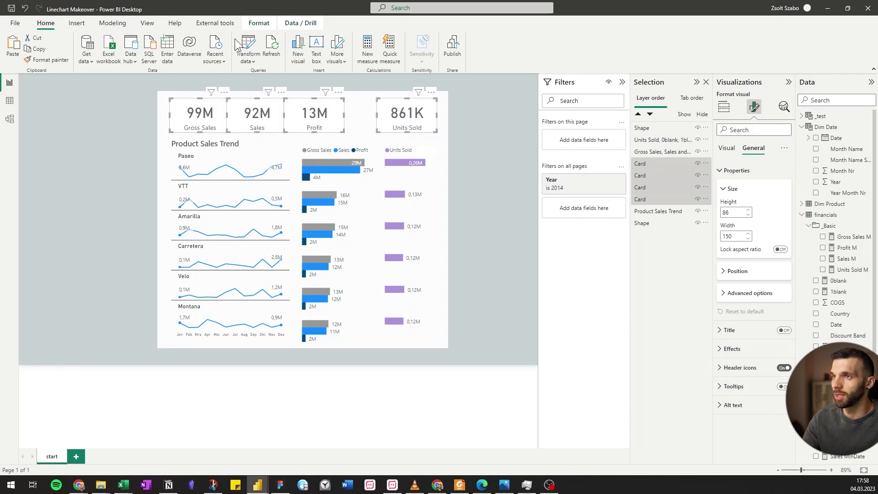
left_click(259, 23)
left_click(192, 62)
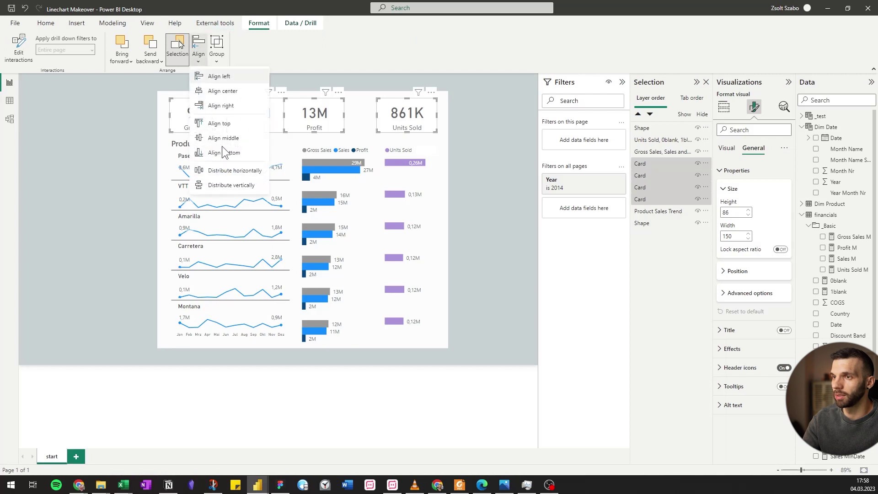
left_click(223, 169)
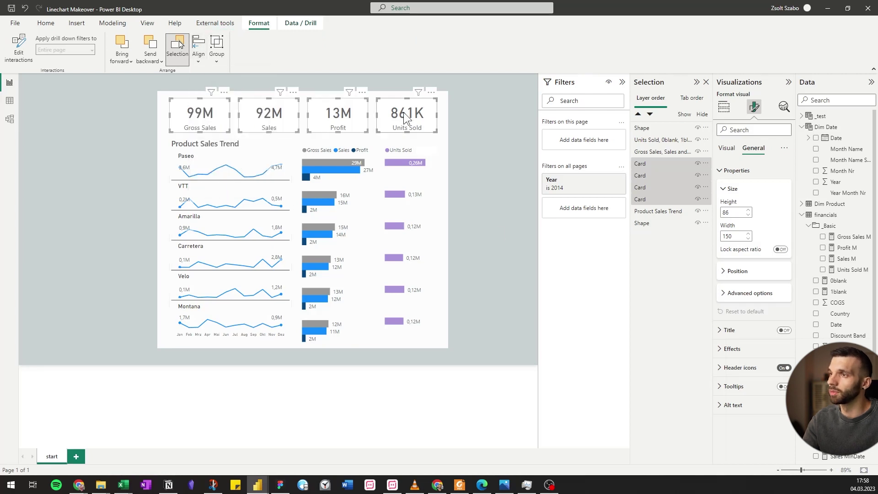
- Group the four KPI cards with Ctrl+G and rename the group 'kpi cards'
key("ctrl+g")
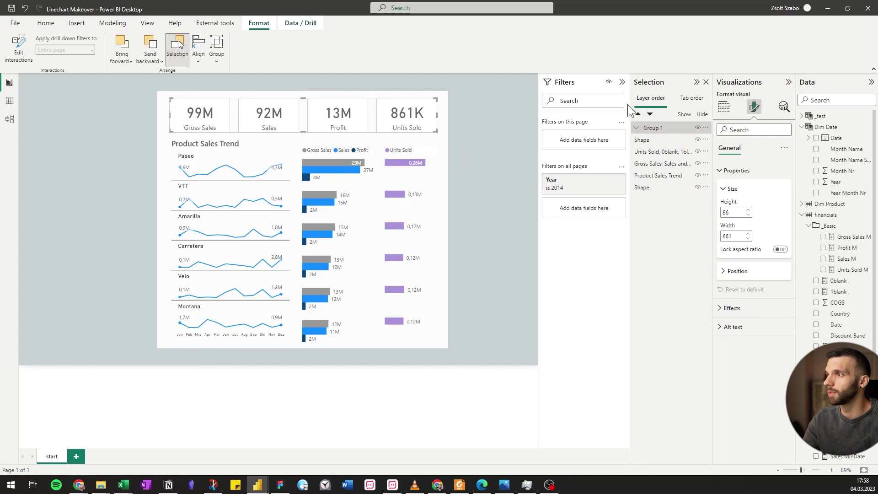
double_click(651, 128)
type("kpi cards")
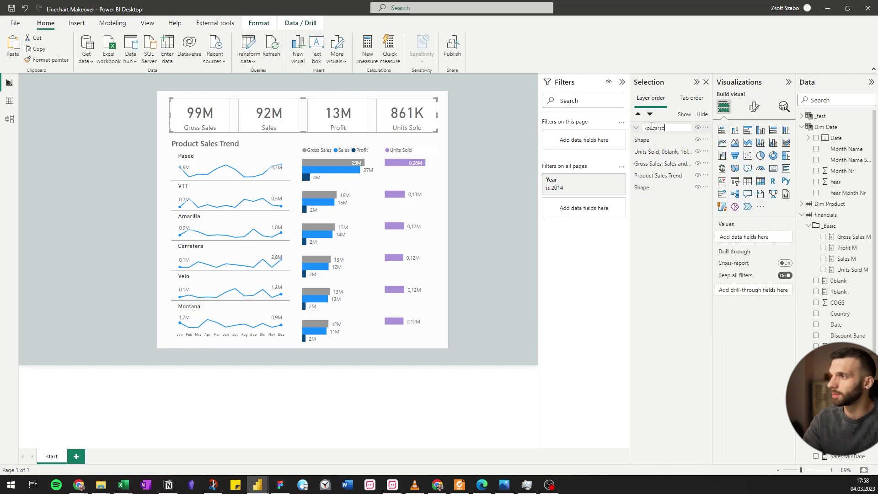
key("Return")
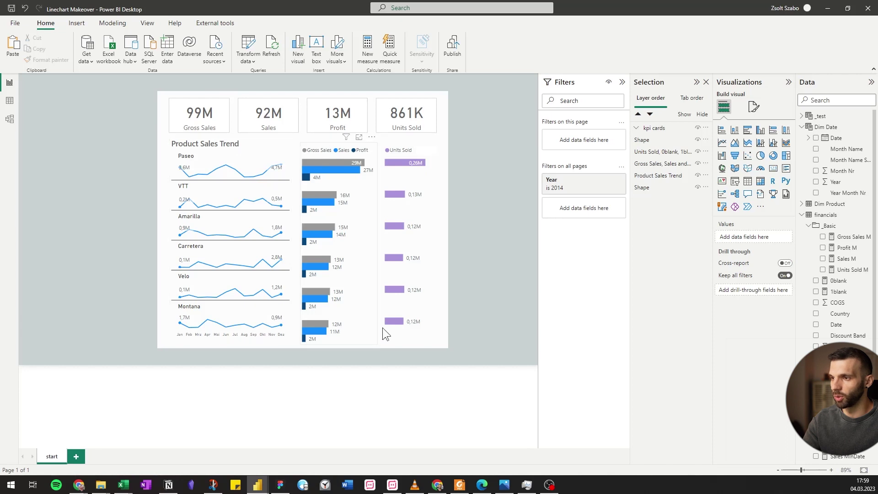
left_click(406, 115)
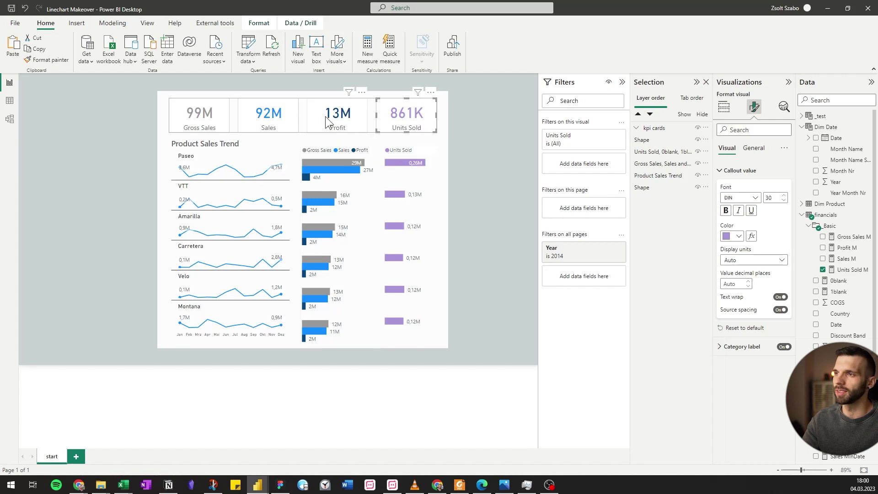
- Give all four KPI cards a white border with 20 px rounded corners and turn their shadows on
left_click(336, 128, "ctrl")
left_click(270, 128, "ctrl")
left_click(203, 126, "ctrl")
left_click(732, 171)
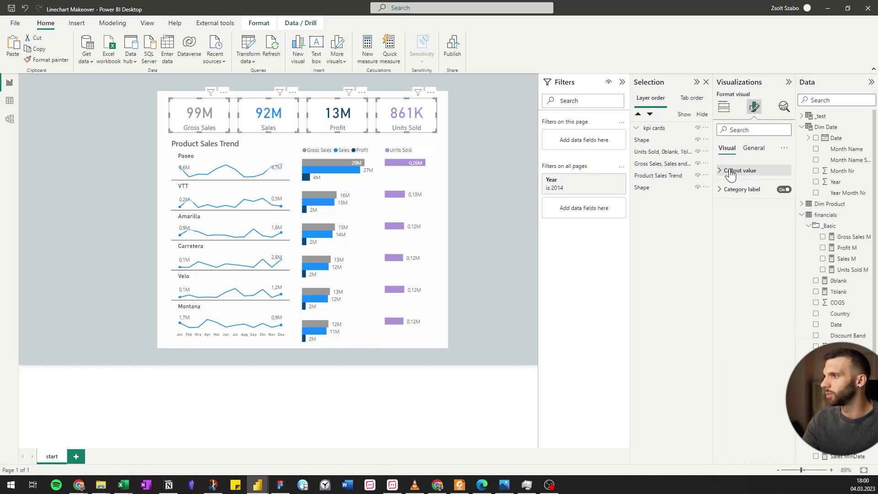
left_click(753, 148)
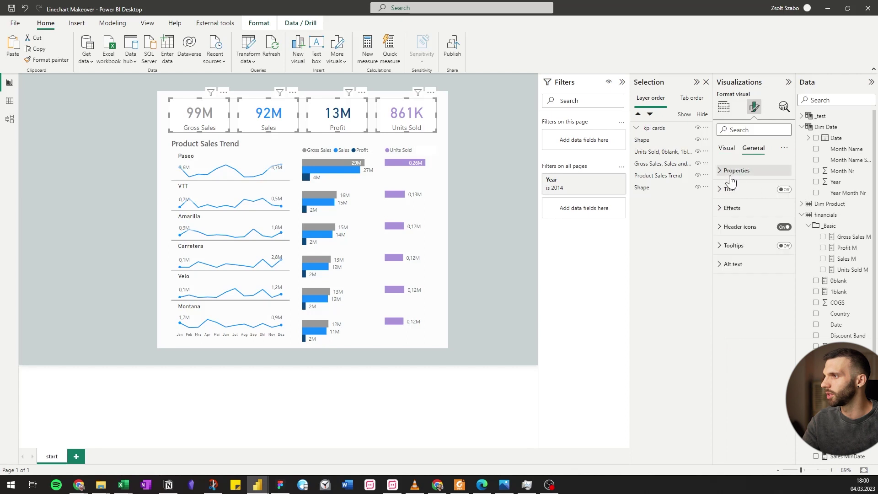
left_click(731, 208)
left_click(734, 302)
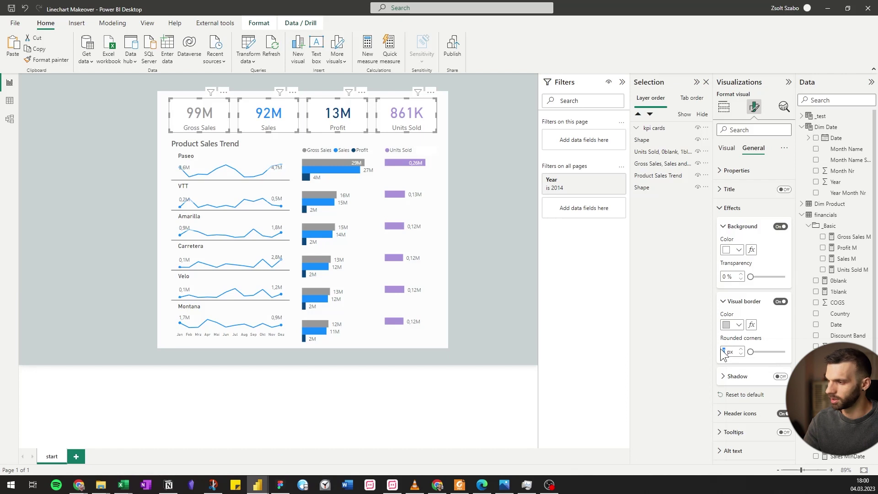
type("20")
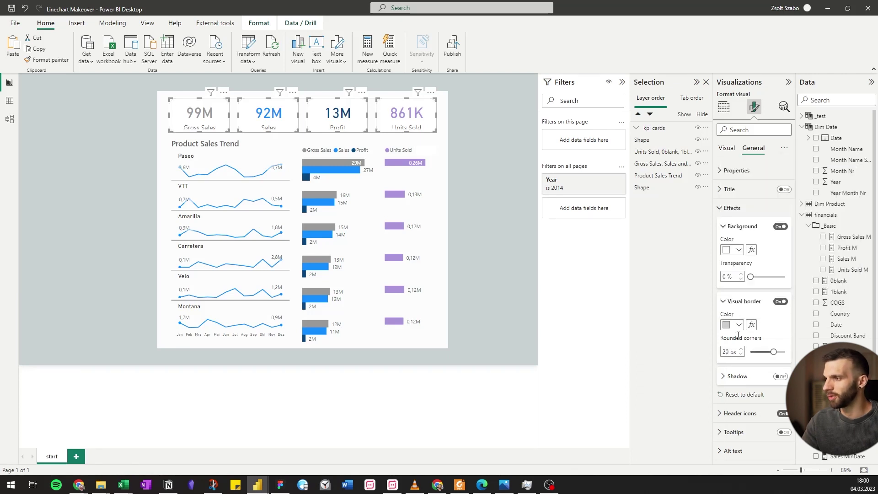
left_click(740, 326)
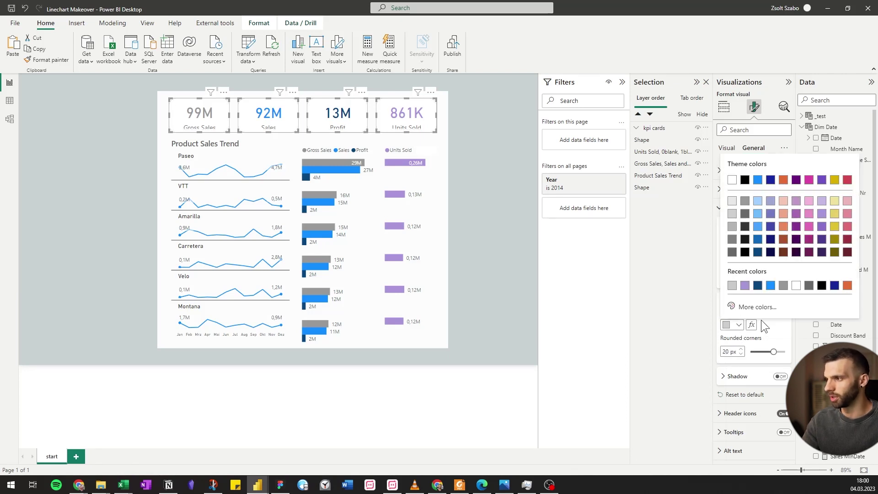
left_click(793, 286)
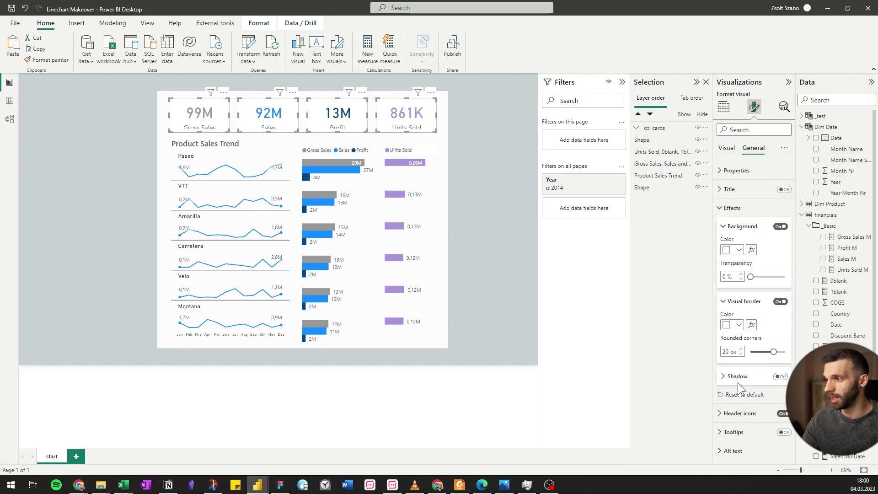
left_click(781, 376)
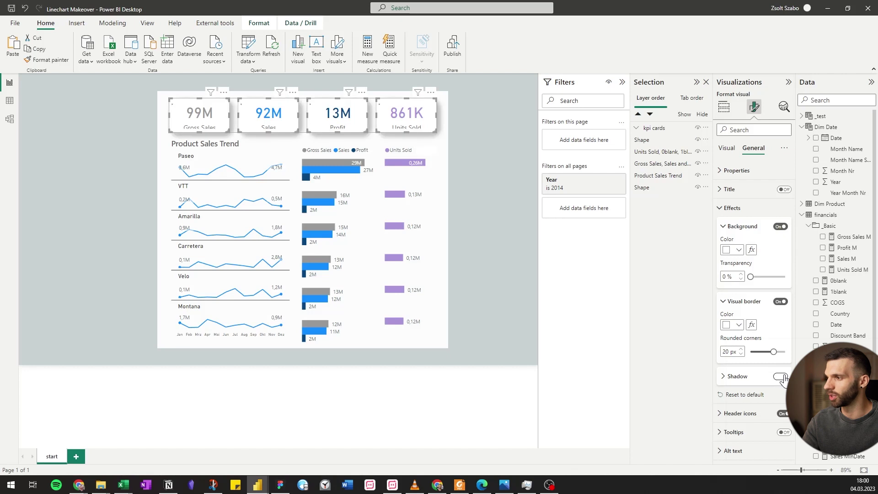
- Select the four KPI cards and switch their shadow position to Custom
left_click(501, 169)
left_click(405, 119)
left_click(525, 174)
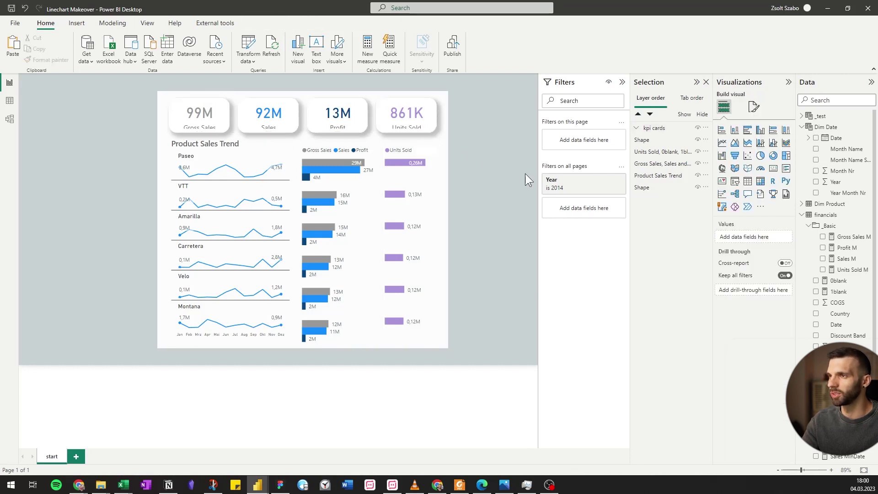
left_click(185, 118)
left_click(272, 119, "ctrl")
left_click(348, 121, "ctrl")
left_click(426, 122, "ctrl")
left_click(754, 106)
left_click(753, 147)
left_click(730, 207)
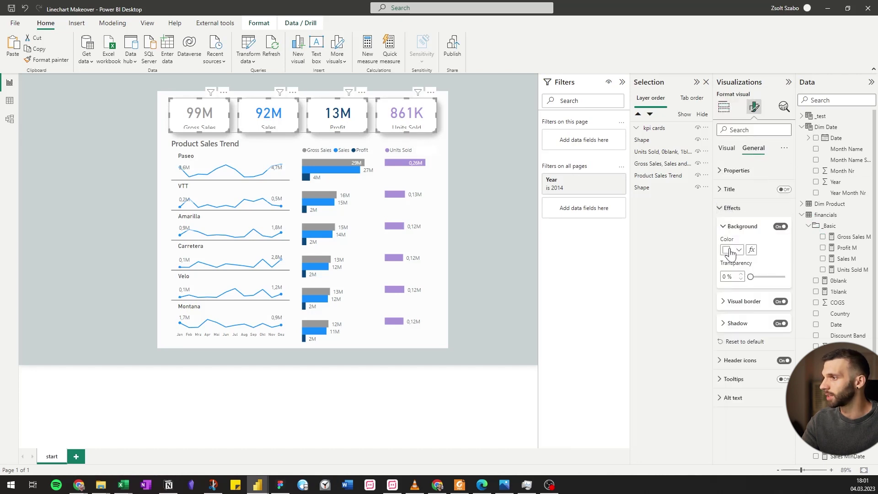
left_click(722, 333)
left_click(747, 394)
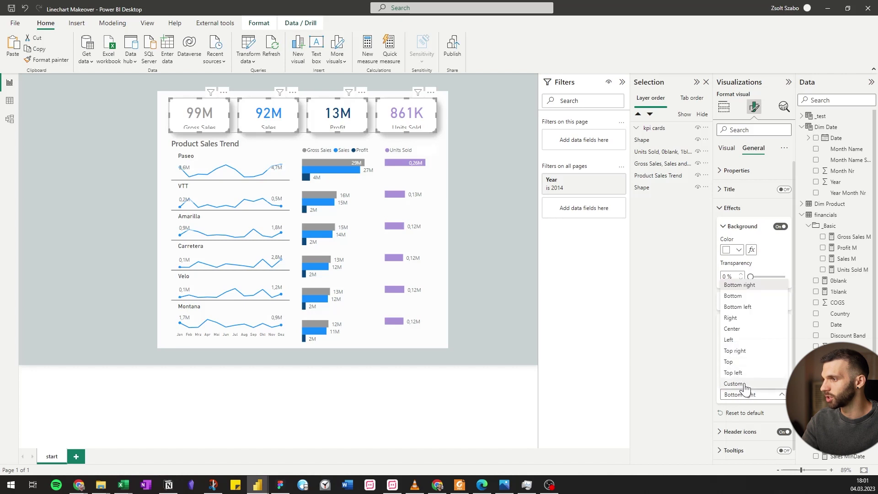
left_click(747, 385)
- Set the card shadow blur to 5, distance to 3 and transparency to 85
scroll(753, 366, "down", 3)
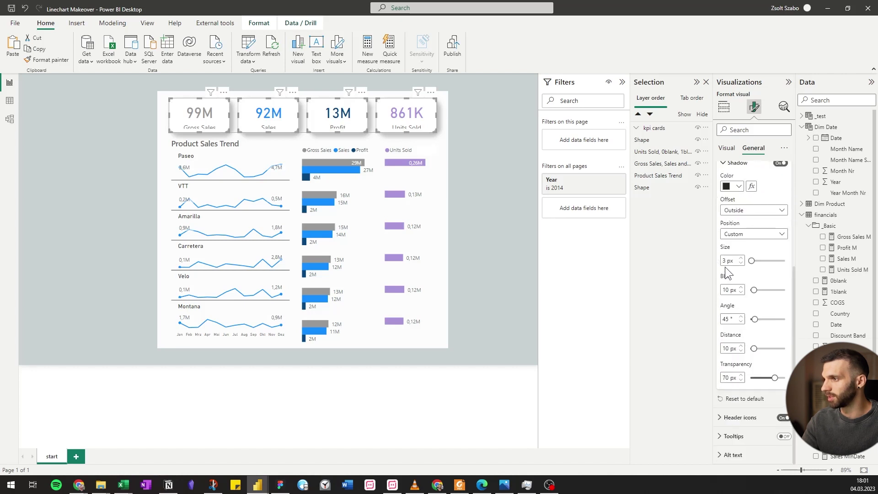
key("Tab")
type("5")
key("Tab")
key("Tab")
key("Tab")
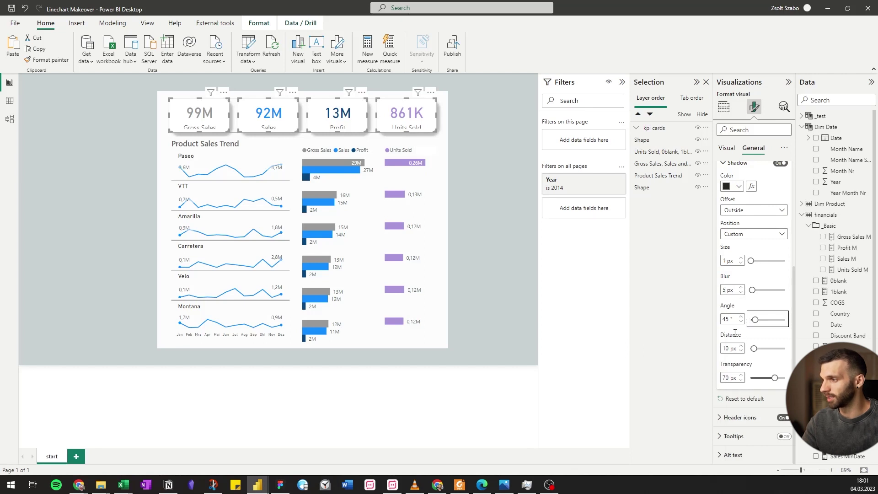
key("Tab")
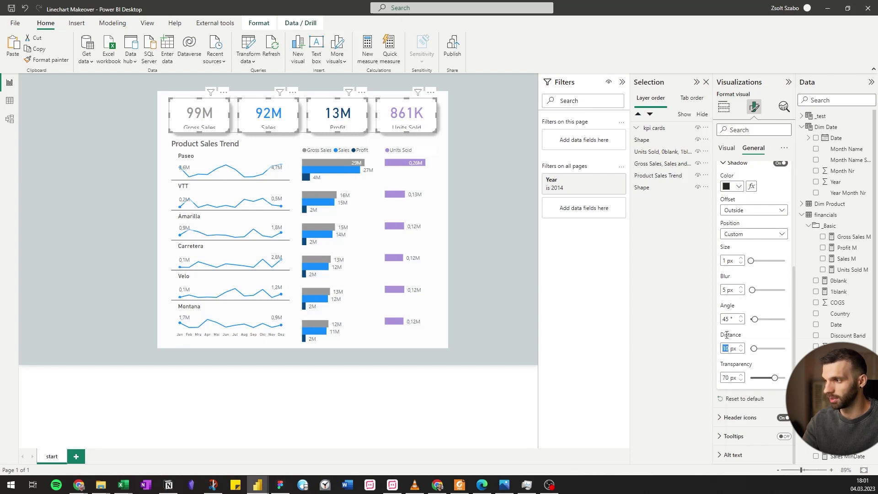
type("3")
key("Tab")
key("Tab")
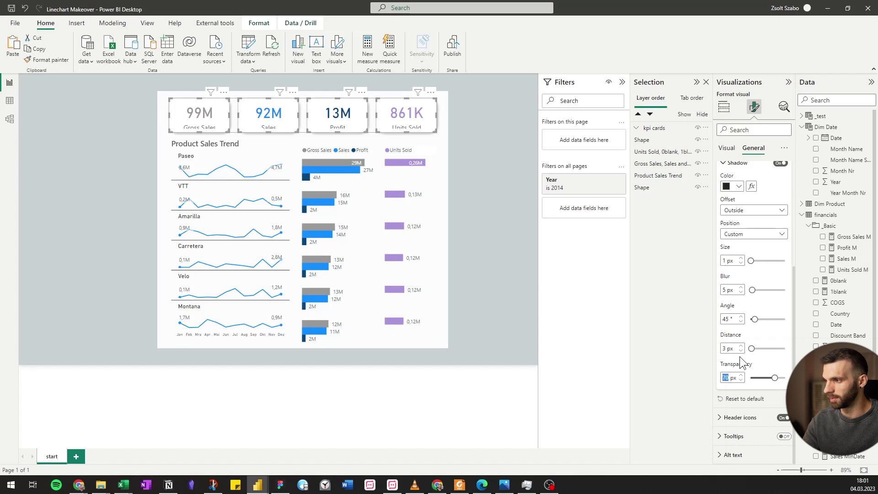
type("85")
key("Return")
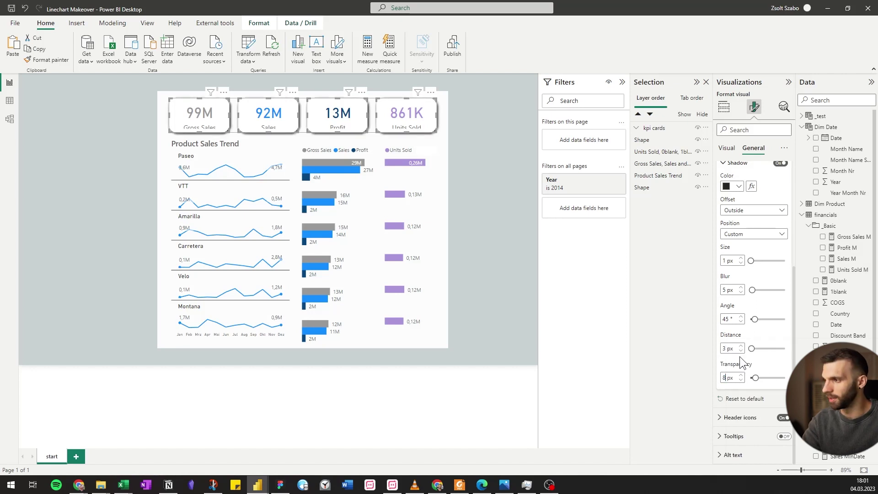
- Select all four cards in the kpi cards group and set their callout value font size to 25
left_click(159, 101)
scroll(179, 101, "up", 5)
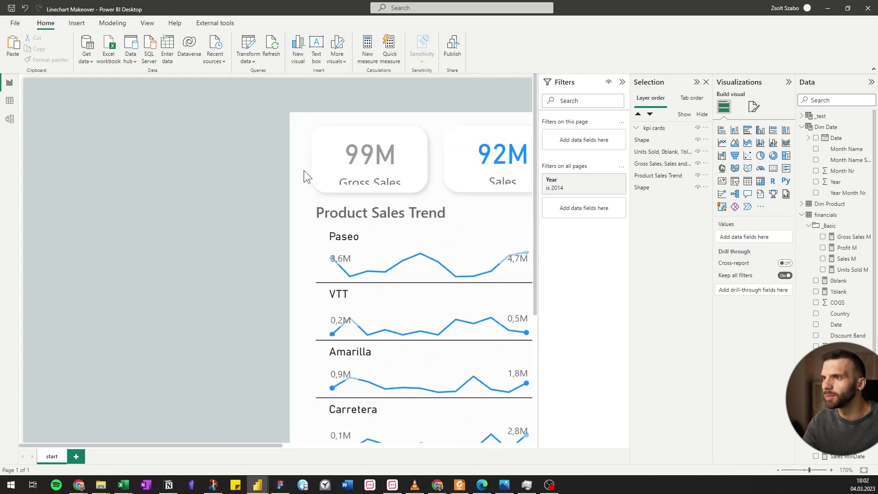
scroll(315, 161, "down", 5)
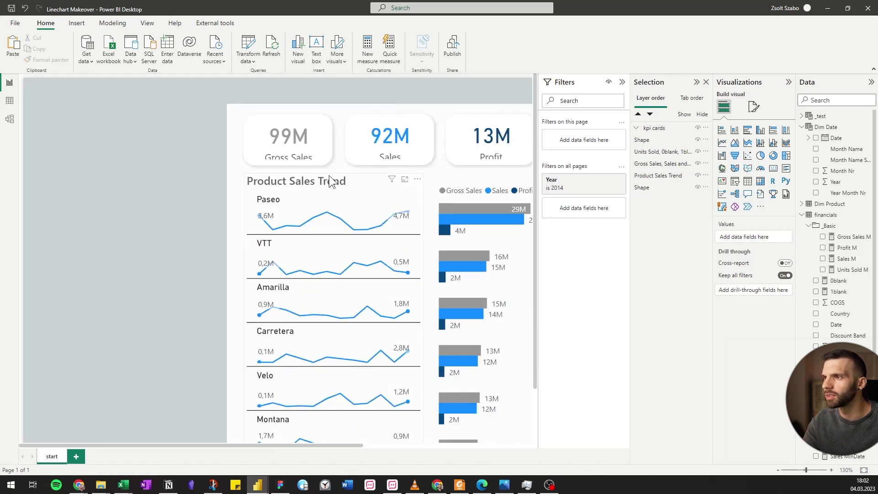
left_click(210, 117)
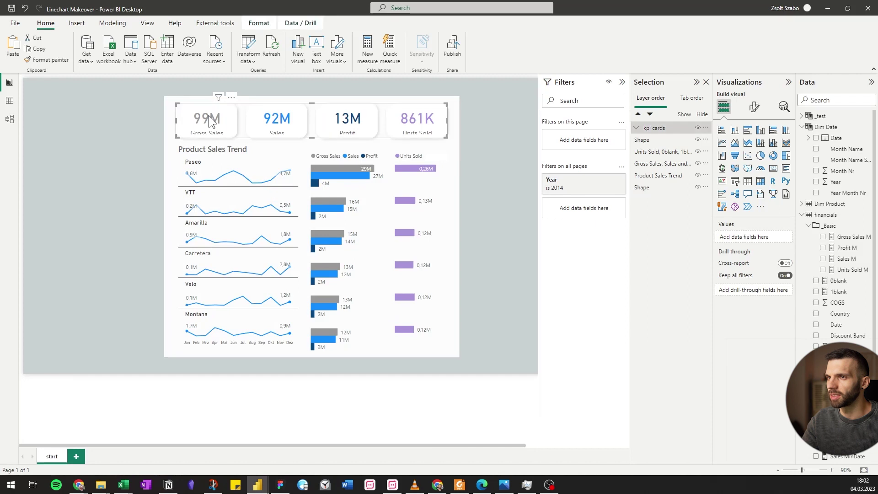
left_click(637, 129)
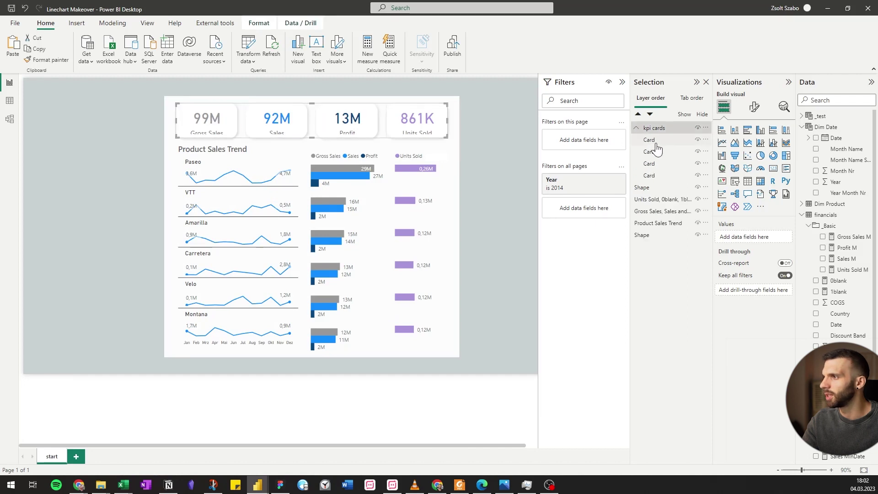
left_click(754, 110)
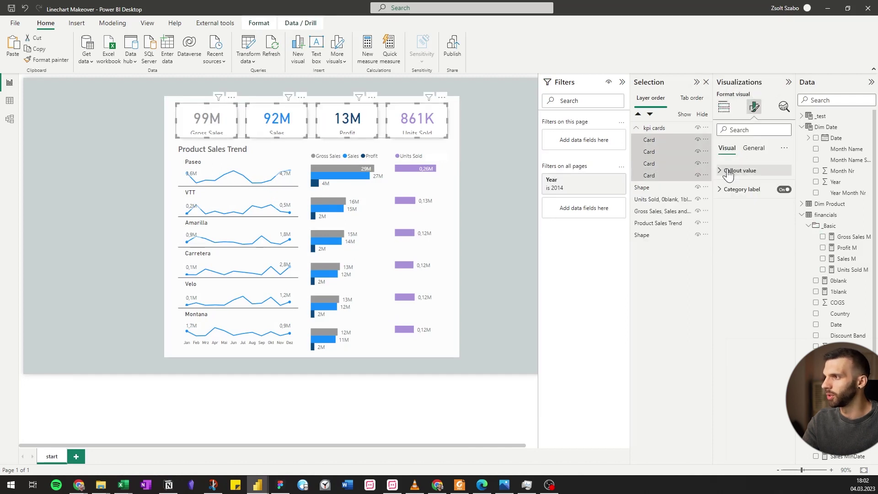
left_click(732, 170)
type("25")
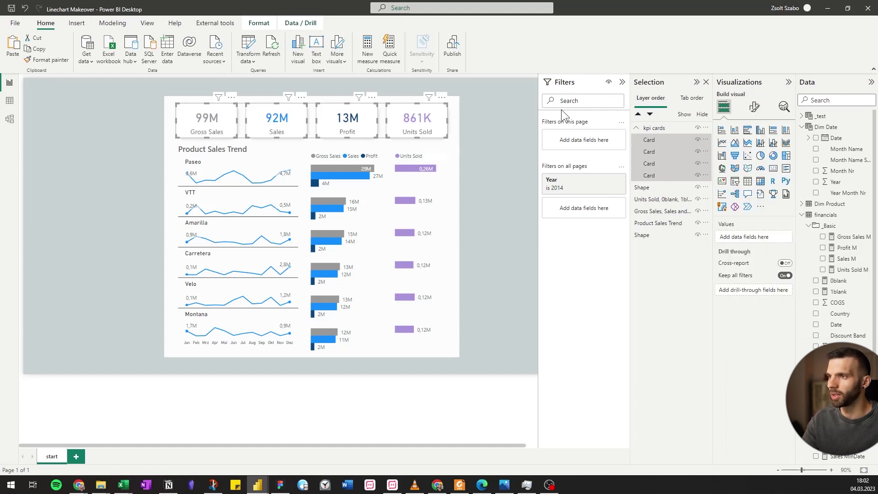
- Round the background panel's corners to 25 px and switch on its shadow
left_click(456, 189)
left_click(732, 148)
double_click(724, 200)
type("25")
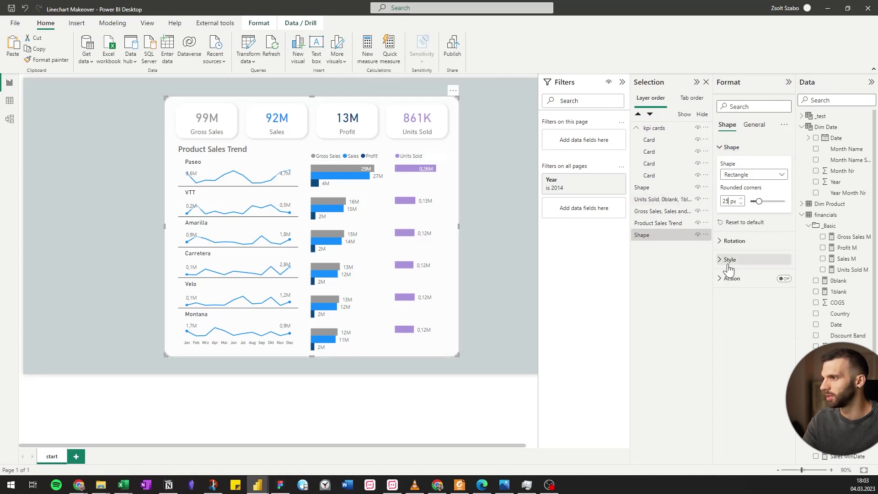
left_click(730, 259)
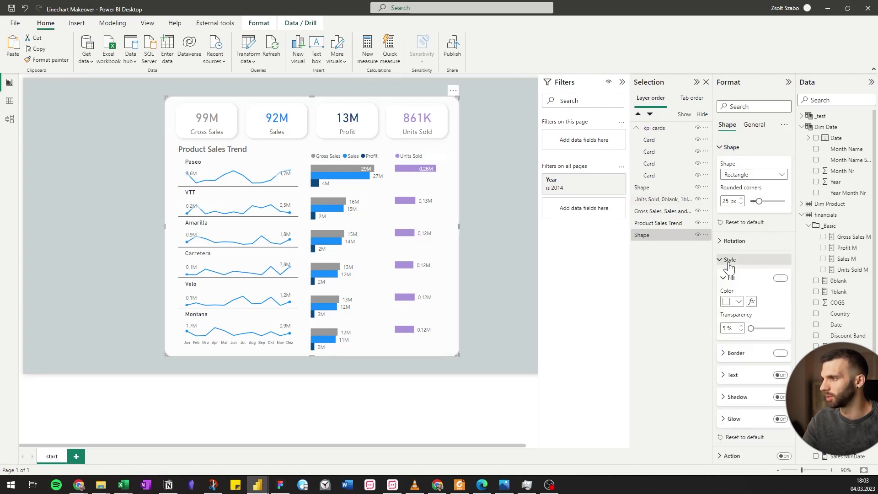
left_click(780, 397)
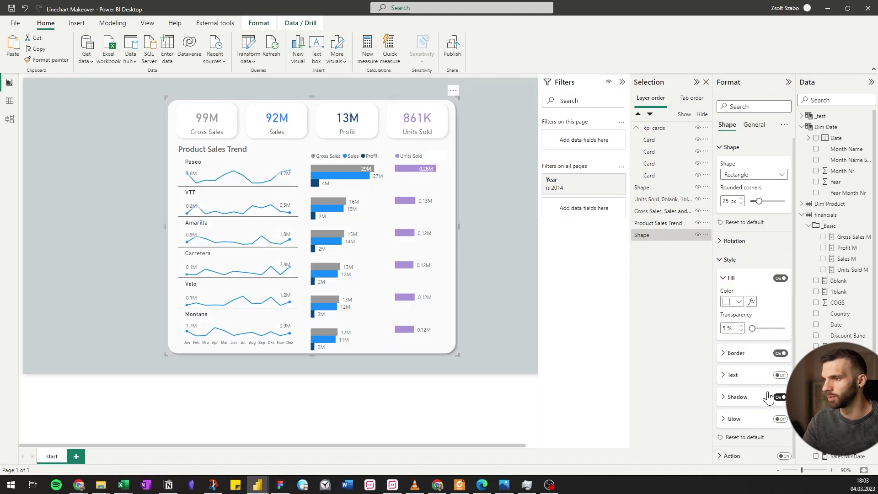
left_click(512, 273)
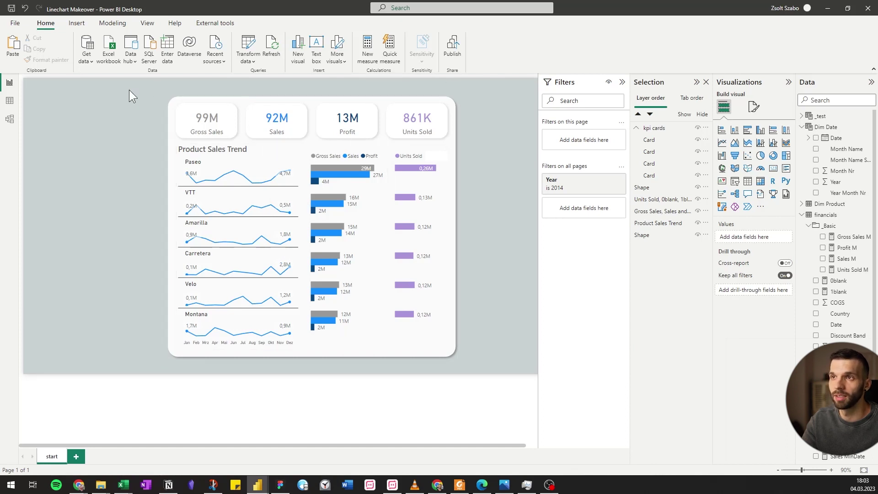
- Insert a line between the Paseo and VTT rows and make its border light grey
left_click(79, 21)
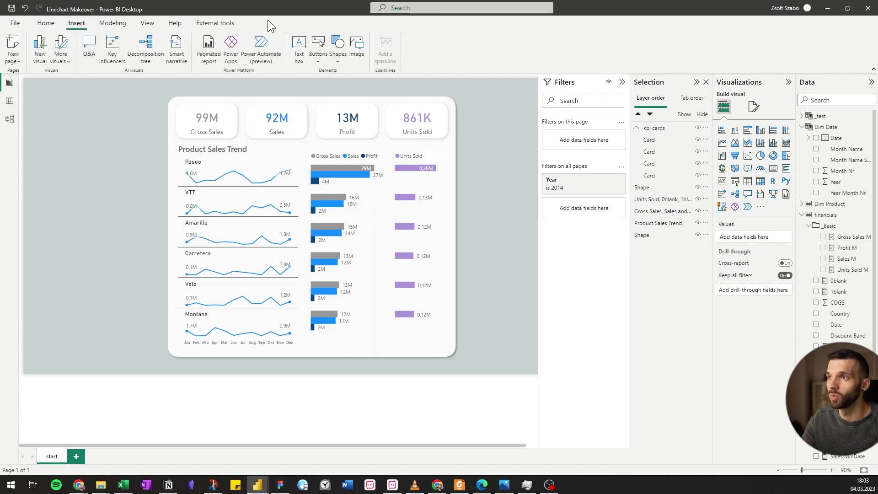
left_click(340, 58)
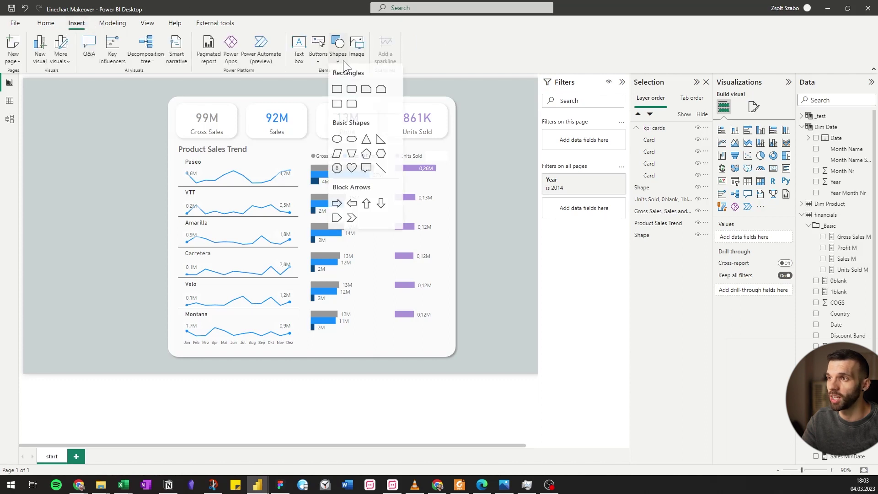
left_click(380, 176)
left_click_drag(51, 347, 443, 185)
left_click(729, 184)
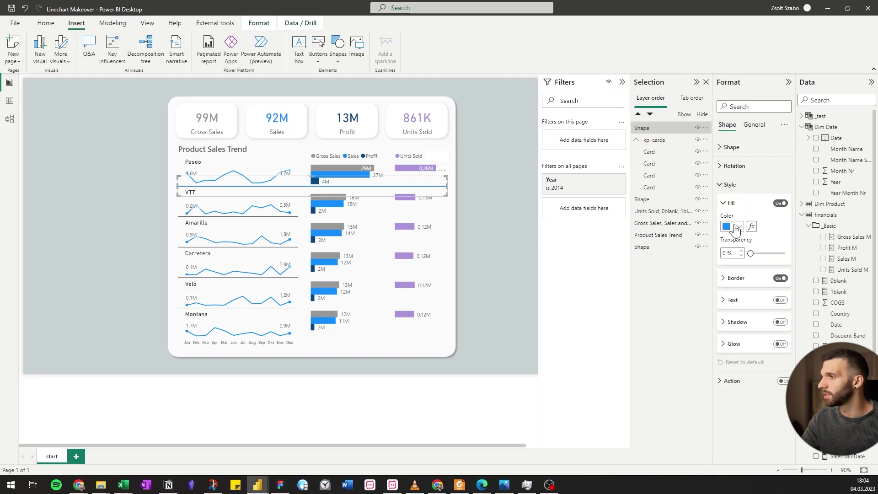
left_click(728, 278)
left_click(734, 301)
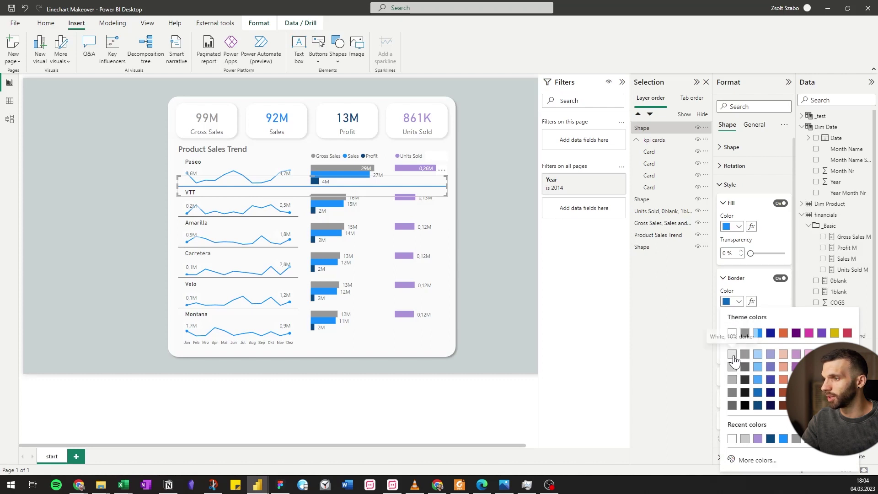
left_click(732, 355)
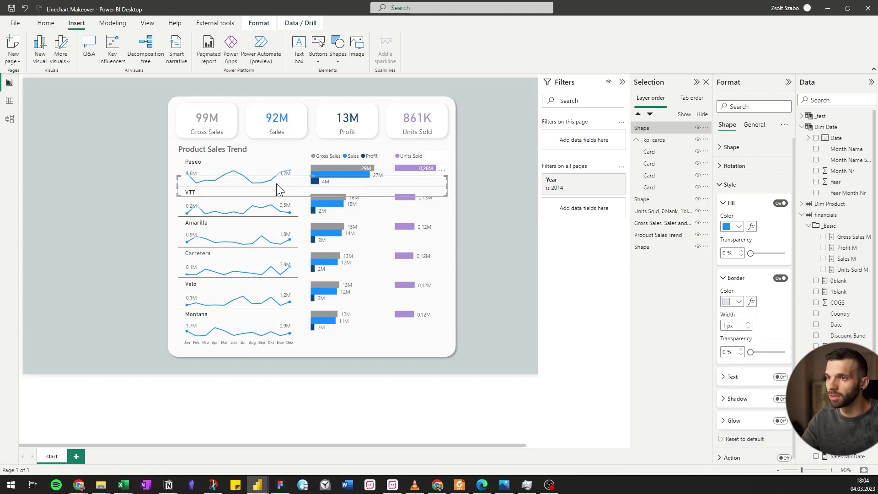
- Paste copies of the grey line near the Montana, Velo and Amarilla rows
key("ctrl+v")
left_click_drag(268, 189, 265, 306)
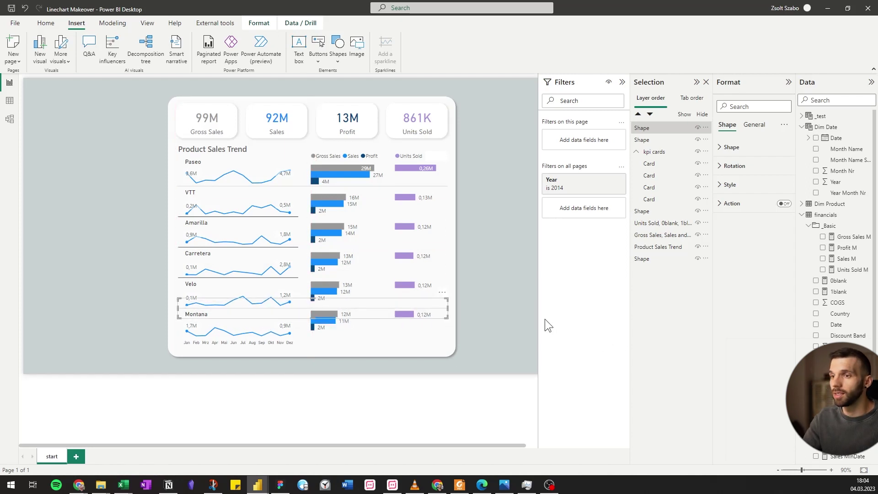
key("ctrl+v")
left_click_drag(273, 311, 279, 238)
key("ctrl+v")
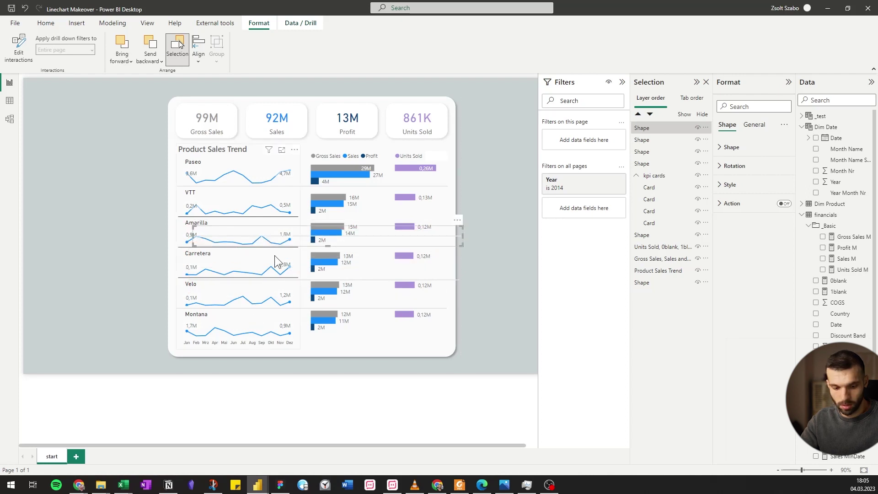
- Paste the fifth separator line, then align all five left and distribute them vertically
key("ctrl+v")
left_click(199, 62)
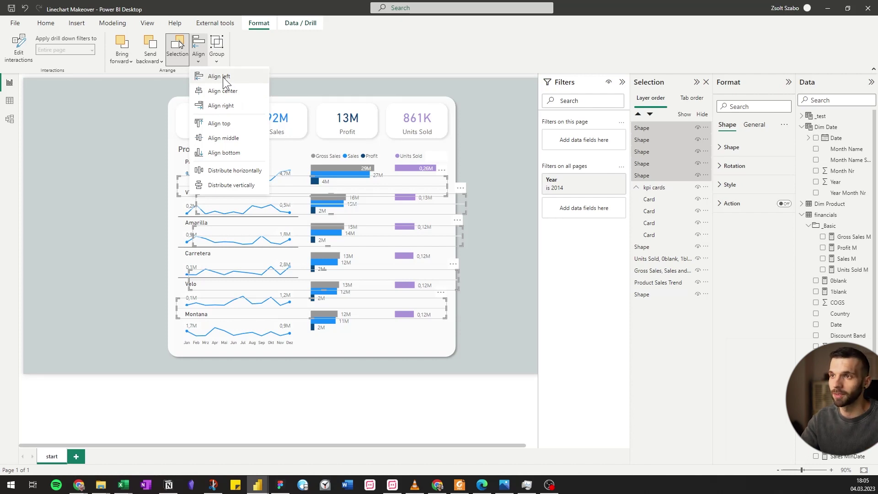
left_click(224, 77)
left_click(199, 59)
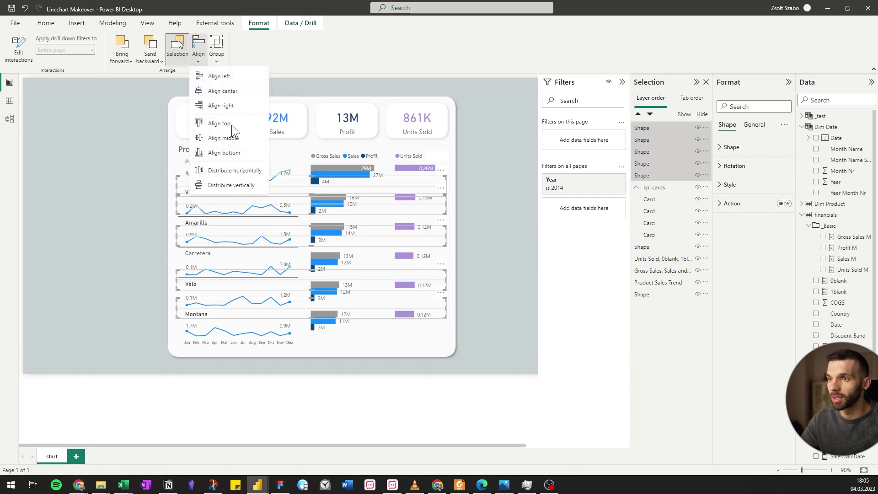
left_click(232, 184)
- Select the five separator lines in the Selection pane and group them as Group 1
left_click(498, 250)
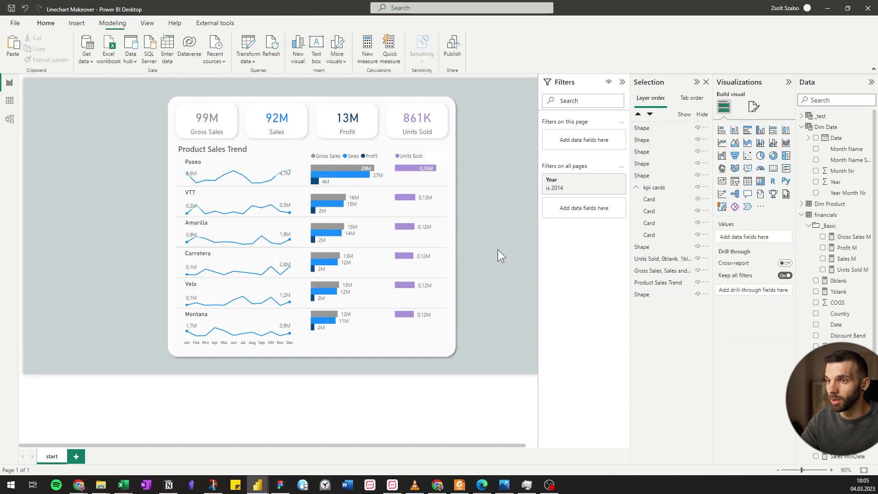
left_click(274, 246)
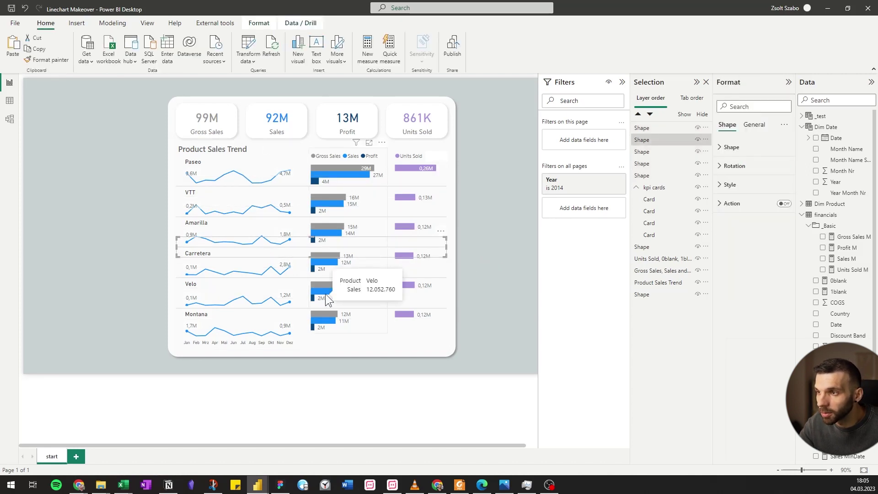
left_click(511, 195)
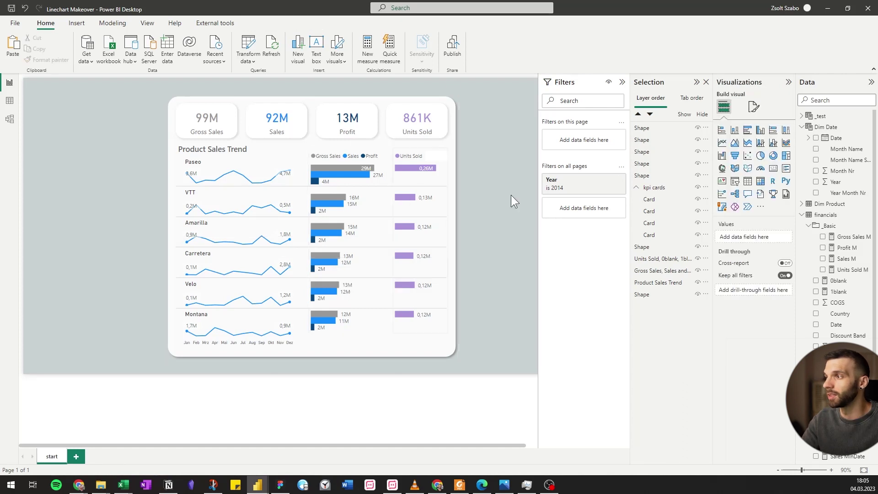
left_click(655, 131)
left_click(641, 180, "shift")
key("ctrl+g")
left_click_drag(661, 238, 658, 242)
- Adjust the Product Sales Trend small-multiples border gridlines and set their line colour to light grey
left_click(201, 158)
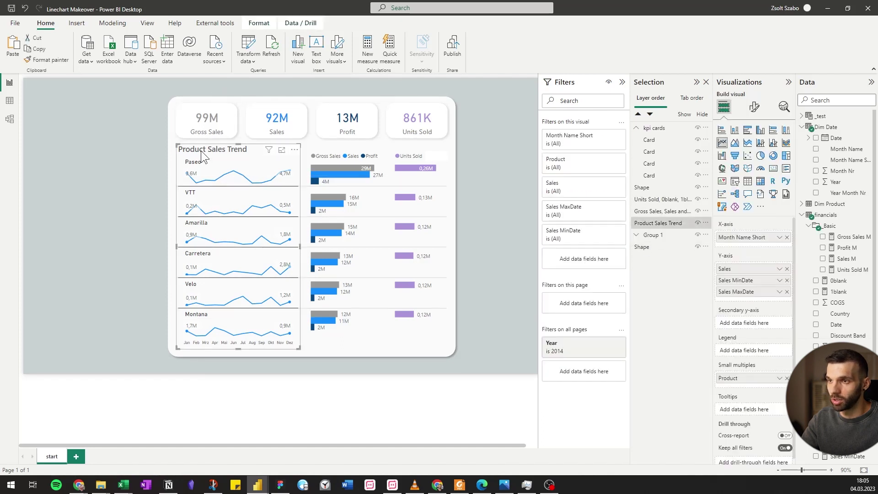
left_click(754, 107)
left_click(731, 245)
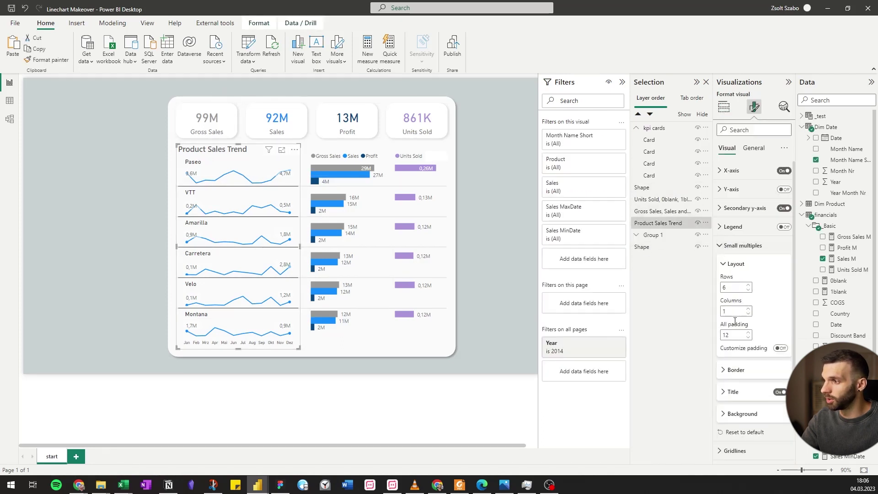
left_click(734, 370)
scroll(753, 329, "down", 2)
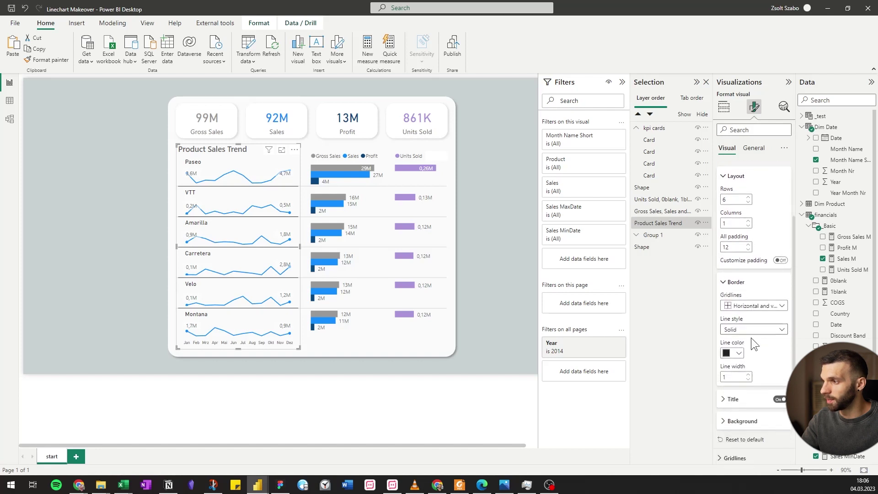
left_click(757, 302)
key("Escape")
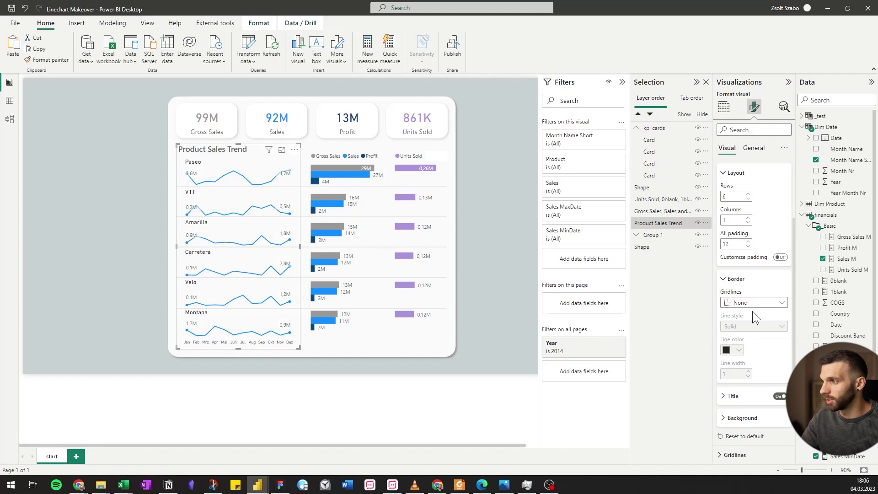
left_click(754, 305)
left_click(740, 350)
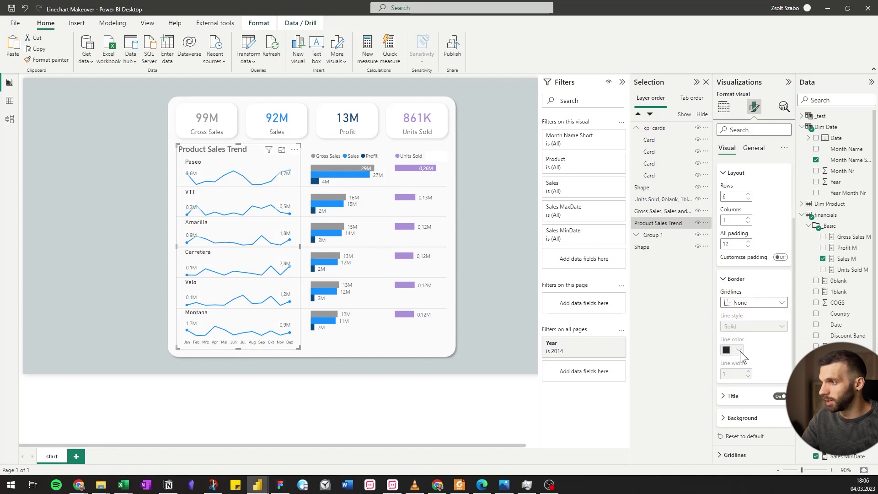
left_click(741, 350)
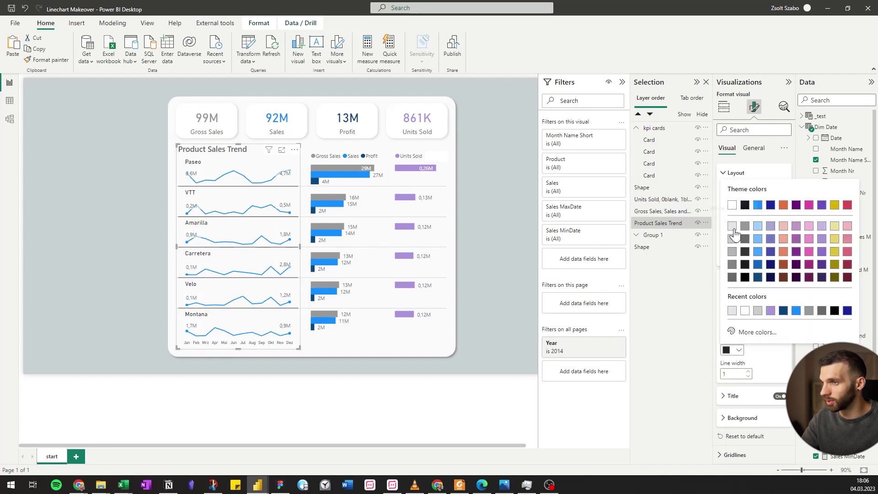
left_click(733, 227)
- Zoom the report canvas from 90% to 110%
left_click(509, 222)
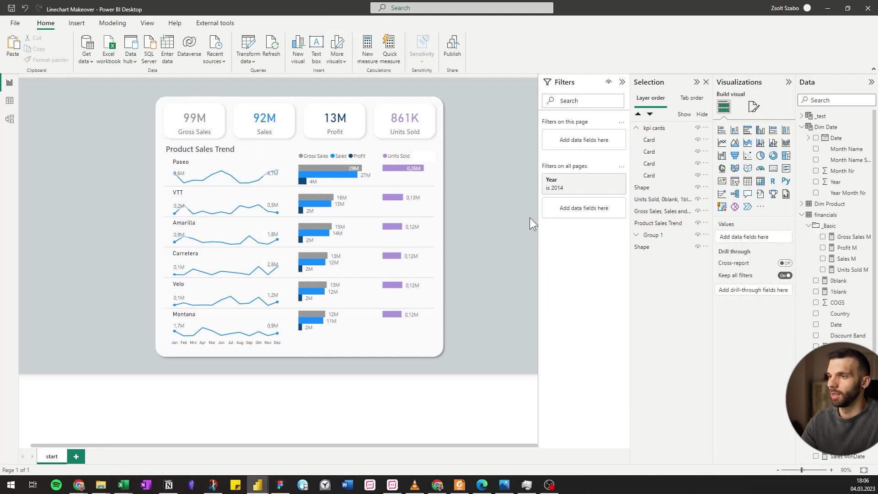
scroll(477, 245, "up", 2)
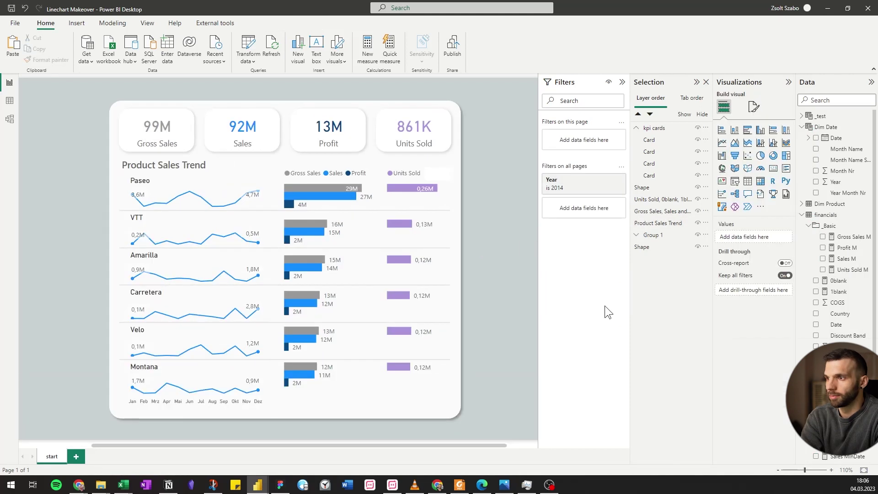